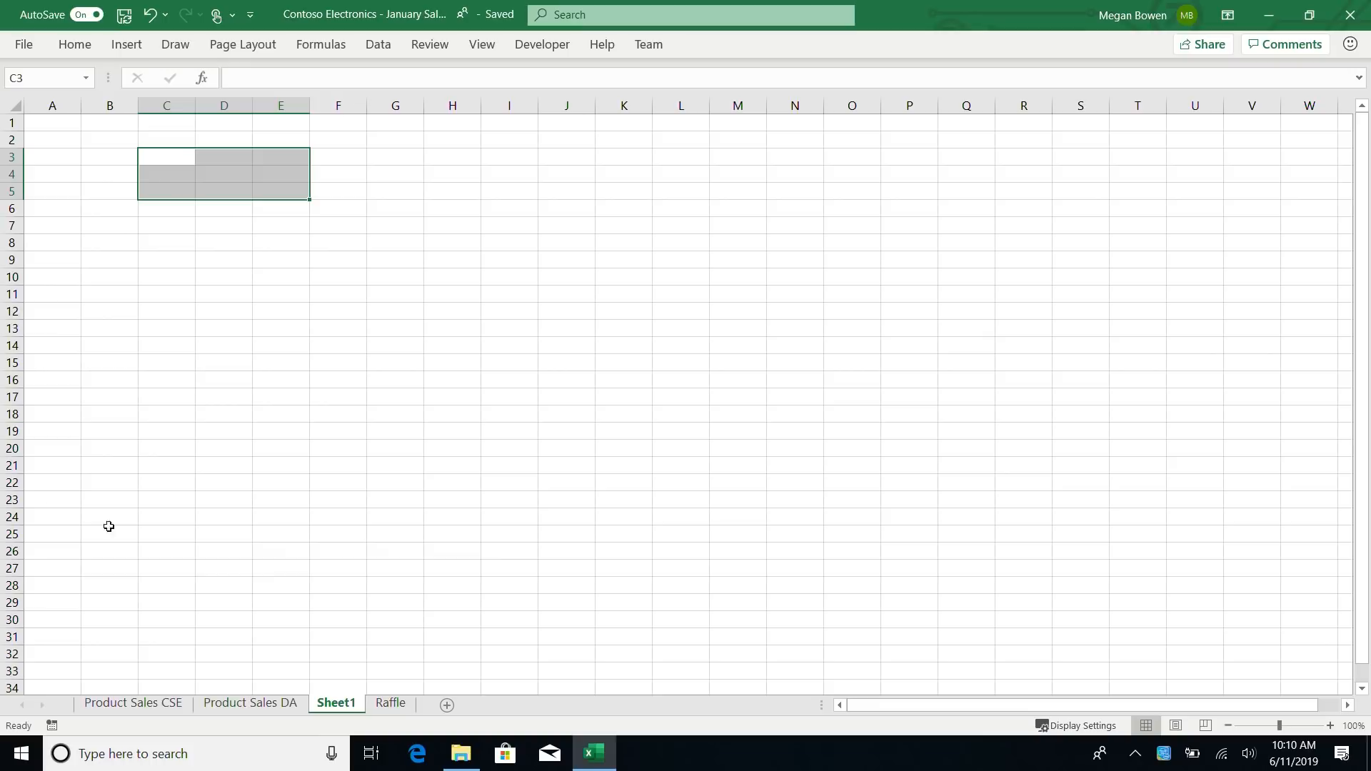
Open the Product Sales DA sheet and look through the sales table's invoices, products, regions and revenue.
{"action": "left_click", "coordinate": [252, 706]}
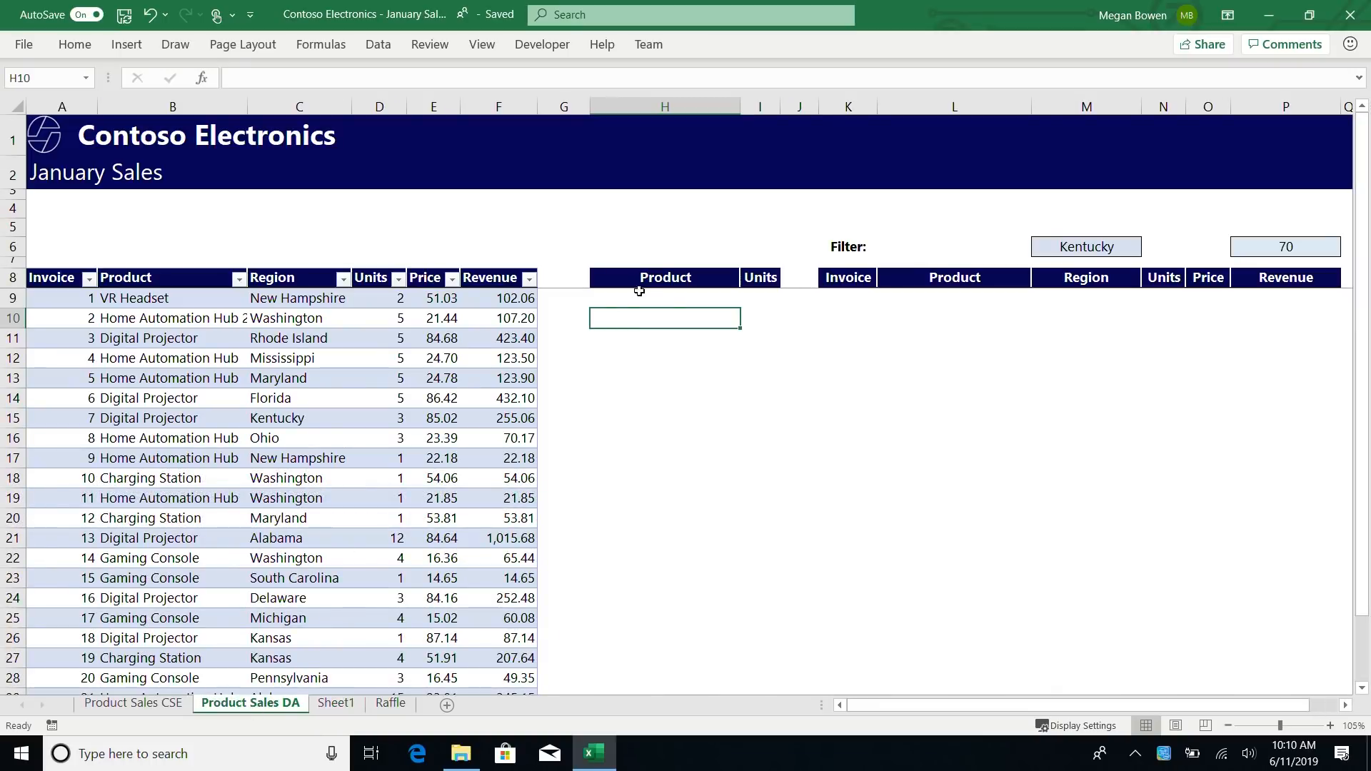
{"action": "left_click", "coordinate": [673, 300]}
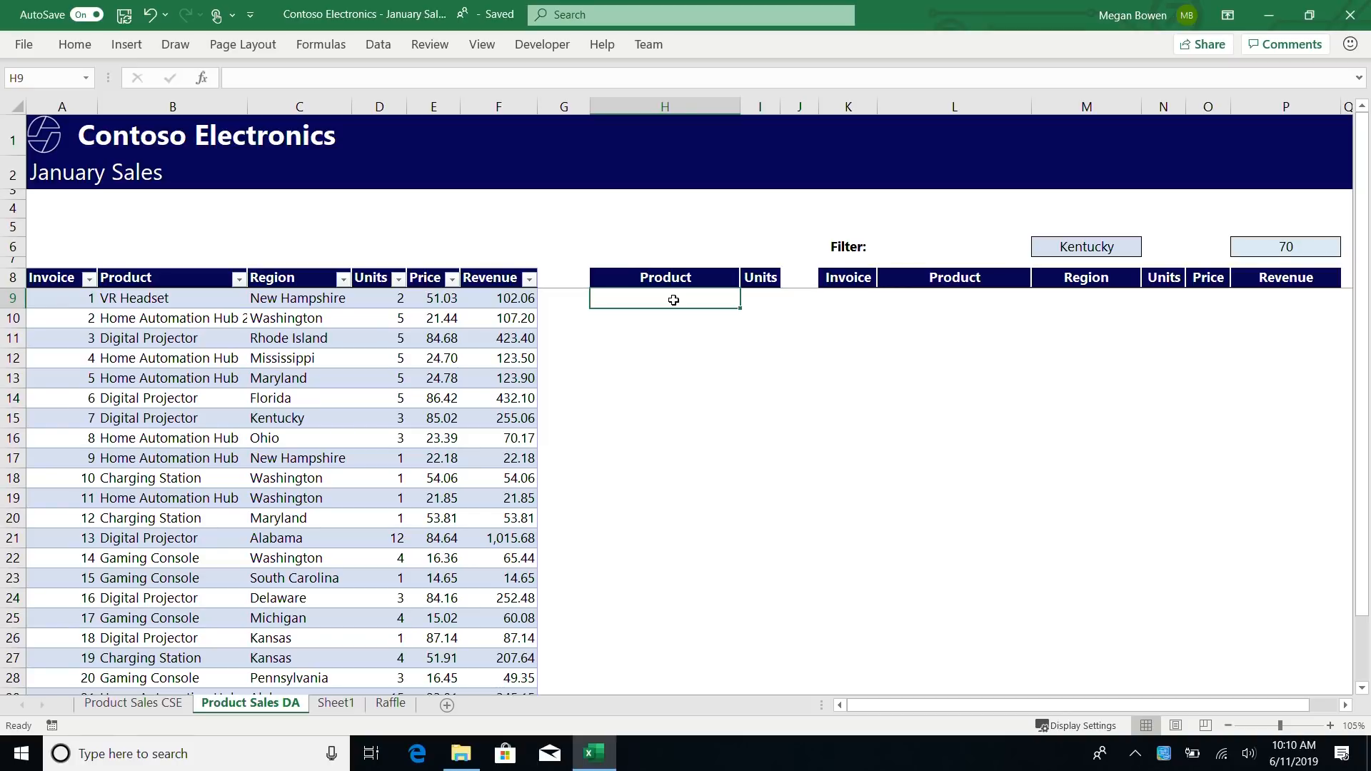
{"action": "left_click", "coordinate": [135, 322]}
{"action": "key", "text": "Down"}
{"action": "key", "text": "Down"}
{"action": "key", "text": "Down"}
{"action": "key", "text": "Down"}
{"action": "key", "text": "Down"}
{"action": "key", "text": "Down"}
{"action": "key", "text": "Down"}
{"action": "key", "text": "Down"}
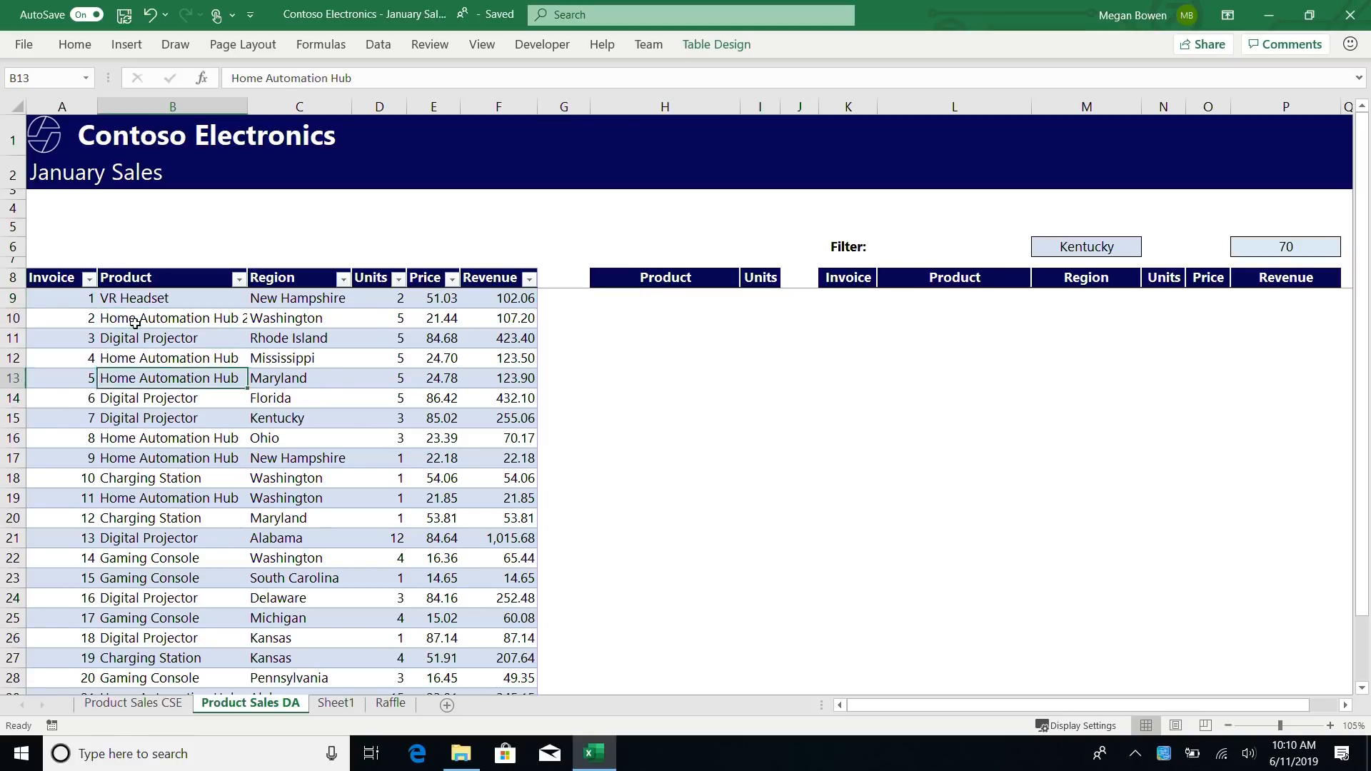
{"action": "key", "text": "Up"}
{"action": "key", "text": "Up"}
{"action": "key", "text": "Up"}
{"action": "key", "text": "Up"}
{"action": "key", "text": "Up"}
{"action": "key", "text": "Up"}
{"action": "key", "text": "Up"}
{"action": "key", "text": "Up"}
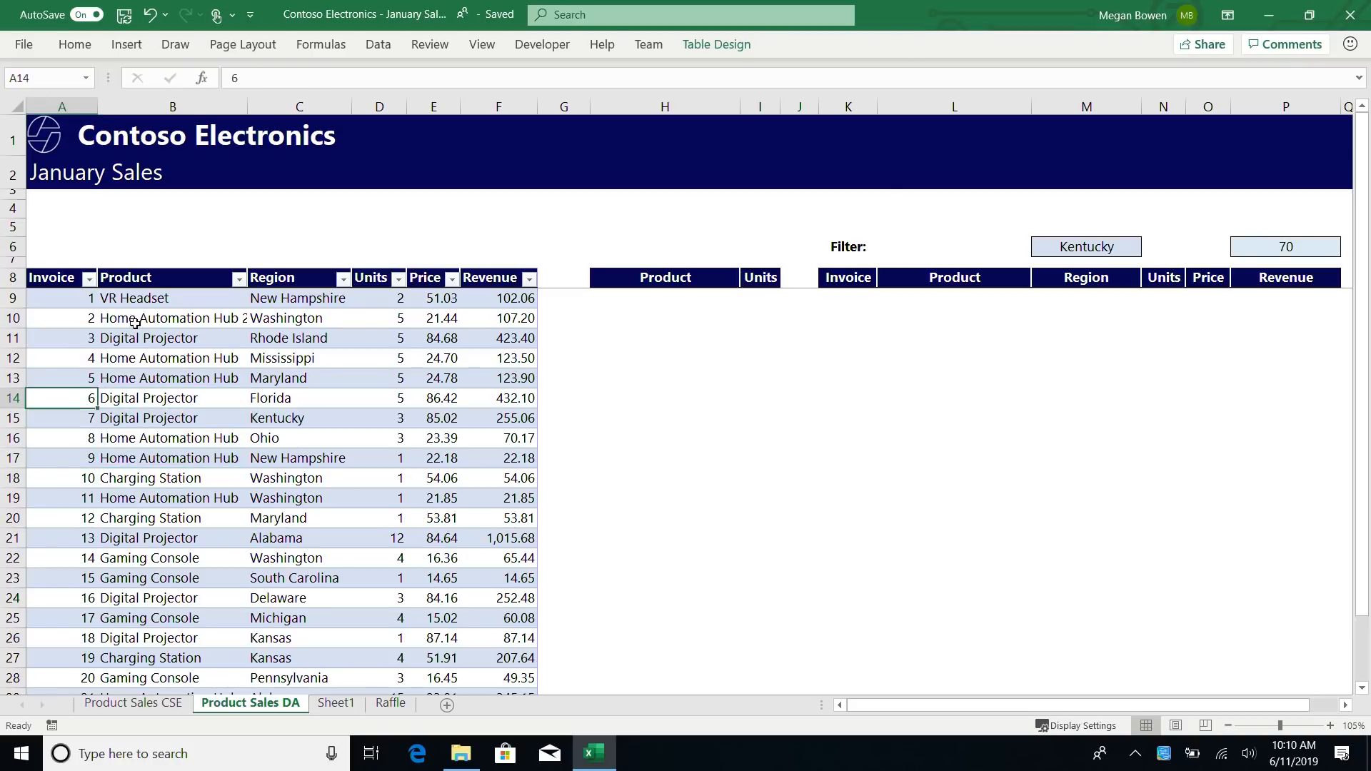
{"action": "key", "text": "Up"}
{"action": "key", "text": "Right"}
{"action": "key", "text": "Down"}
{"action": "key", "text": "Down"}
{"action": "key", "text": "Down"}
{"action": "key", "text": "Down"}
{"action": "key", "text": "Down"}
{"action": "key", "text": "Down"}
{"action": "key", "text": "Right"}
{"action": "key", "text": "Up"}
{"action": "key", "text": "Up"}
{"action": "key", "text": "Up"}
{"action": "key", "text": "Up"}
{"action": "key", "text": "Right"}
{"action": "key", "text": "Right"}
{"action": "key", "text": "Right"}
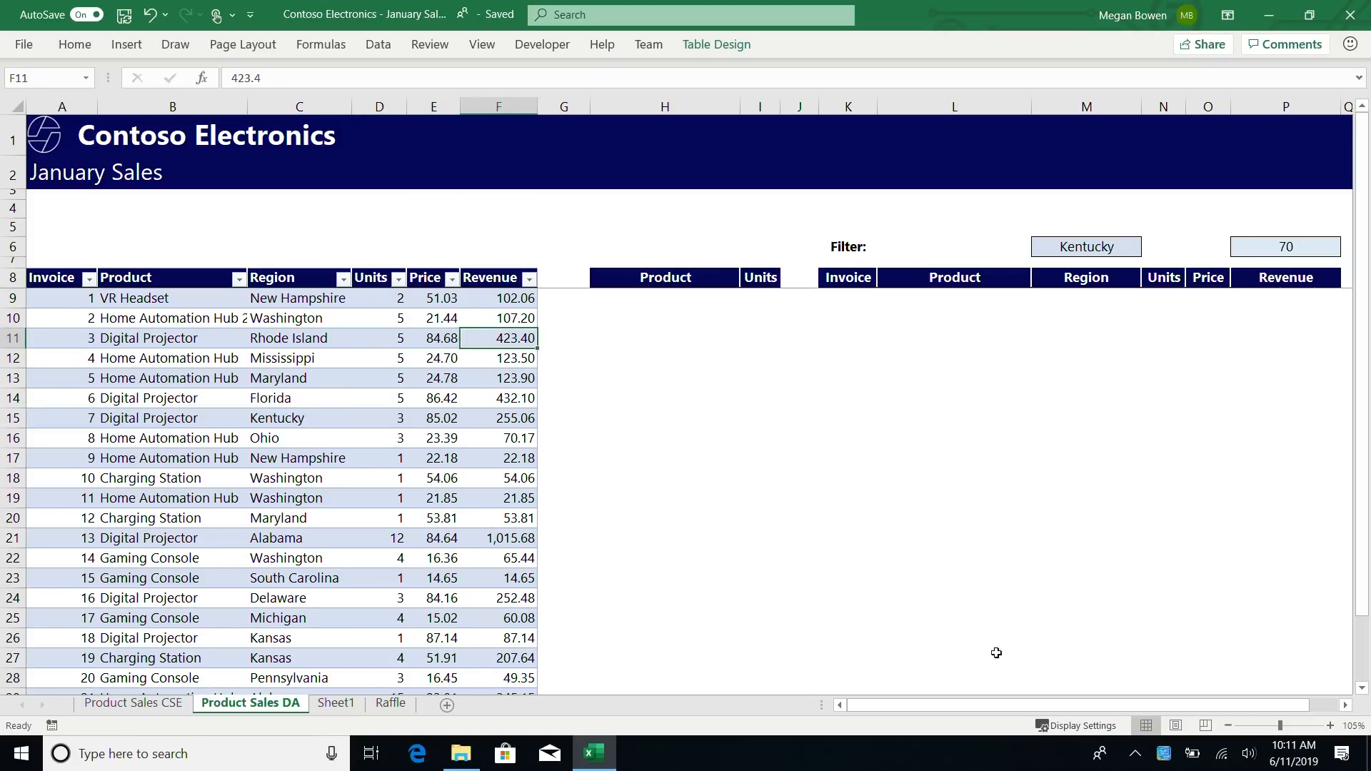
Correct the product name in B10 of the sales table to Home Automation Hub.
{"action": "key", "text": "Left"}
{"action": "key", "text": "Left"}
{"action": "key", "text": "Left"}
{"action": "key", "text": "Left"}
{"action": "key", "text": "Left"}
{"action": "key", "text": "Up"}
{"action": "key", "text": "Right"}
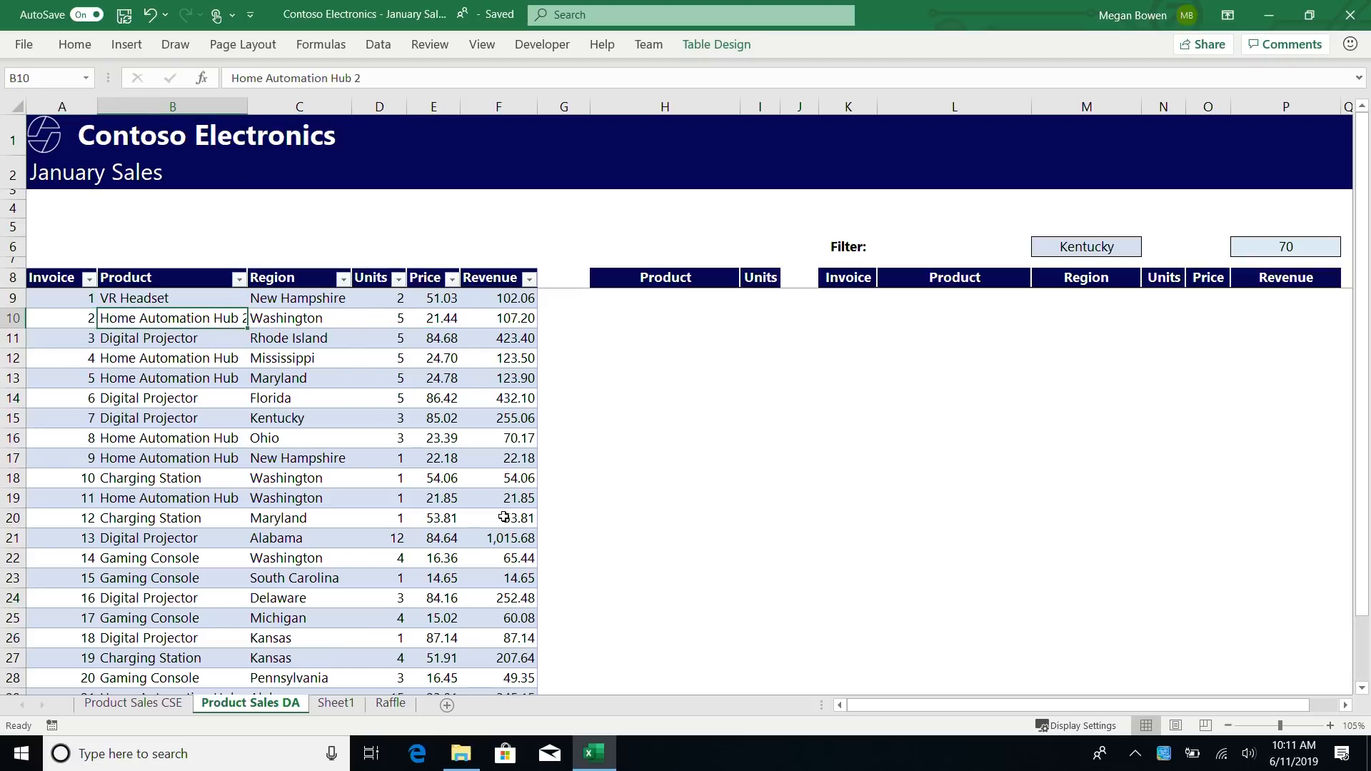
{"action": "key", "text": "Down"}
{"action": "key", "text": "Up"}
{"action": "key", "text": "F2"}
{"action": "key", "text": "BackSpace"}
{"action": "key", "text": "BackSpace"}
{"action": "key", "text": "Return"}
{"action": "key", "text": "Up"}
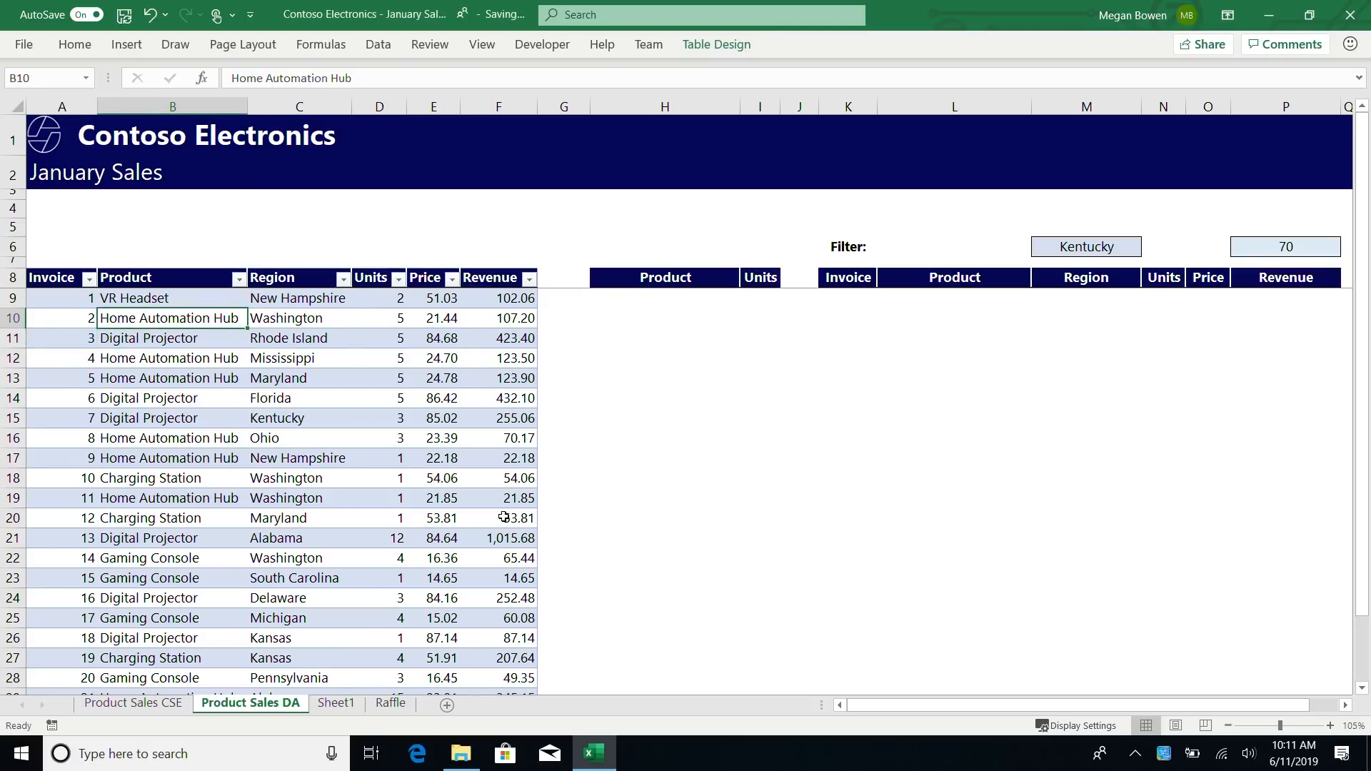
Copy the product name from B10 into B9, replacing the first invoice's product.
{"action": "key", "text": "ctrl+c"}
{"action": "key", "text": "Up"}
{"action": "key", "text": "ctrl+v"}
{"action": "key", "text": "Escape"}
Enter the formula =UNIQUE(Sales[Product]) in H9 to list the distinct products under the separate Product header.
{"action": "key", "text": "Right"}
{"action": "key", "text": "Right"}
{"action": "key", "text": "Right"}
{"action": "key", "text": "Right"}
{"action": "key", "text": "Right"}
{"action": "key", "text": "Right"}
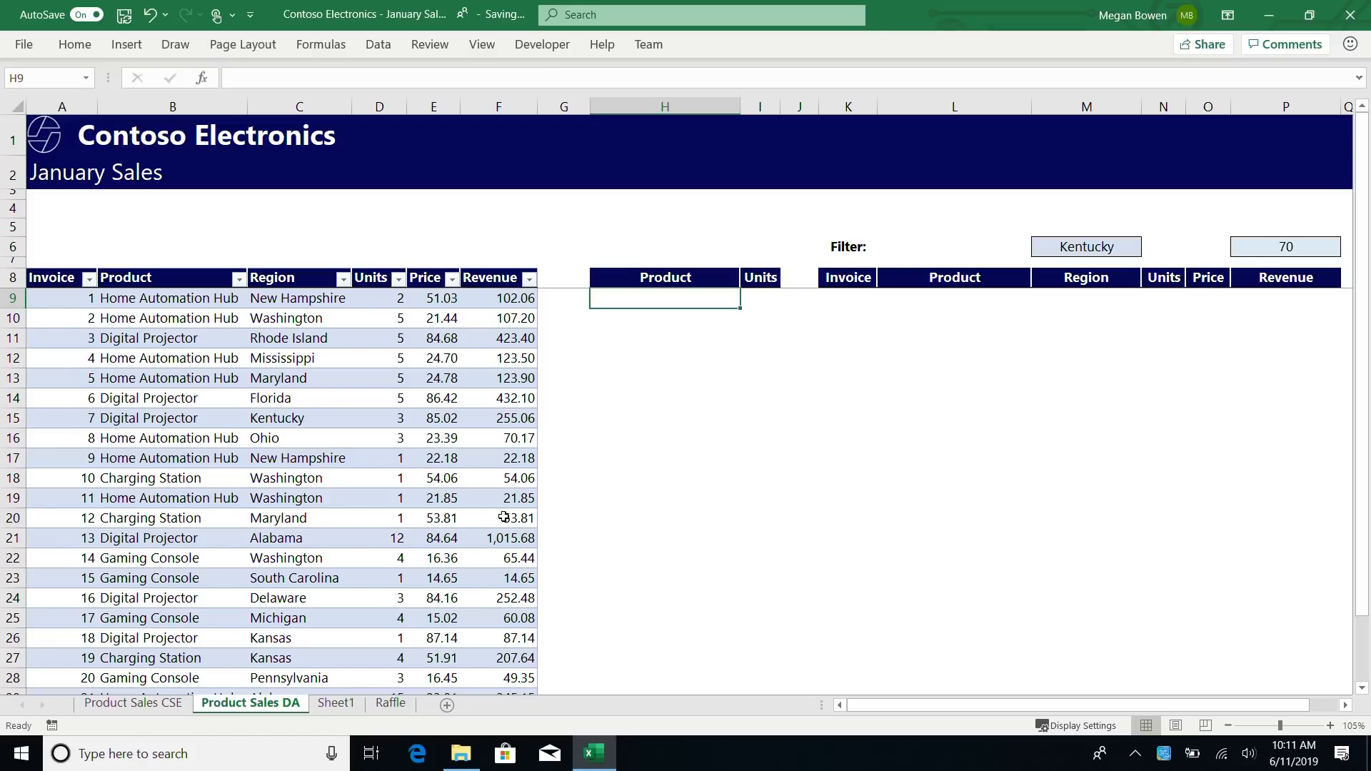
{"action": "type", "text": "="}
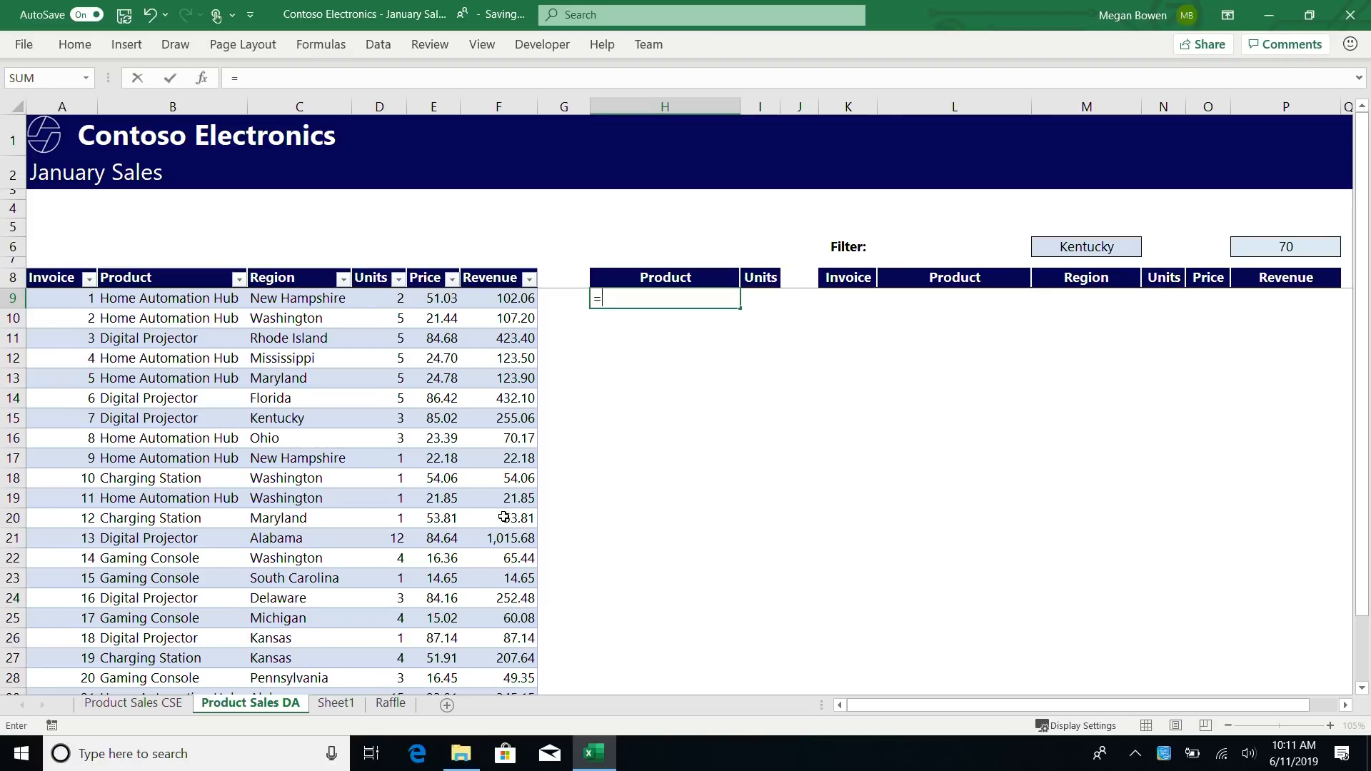
{"action": "type", "text": "uni"}
{"action": "key", "text": "Down"}
{"action": "key", "text": "Tab"}
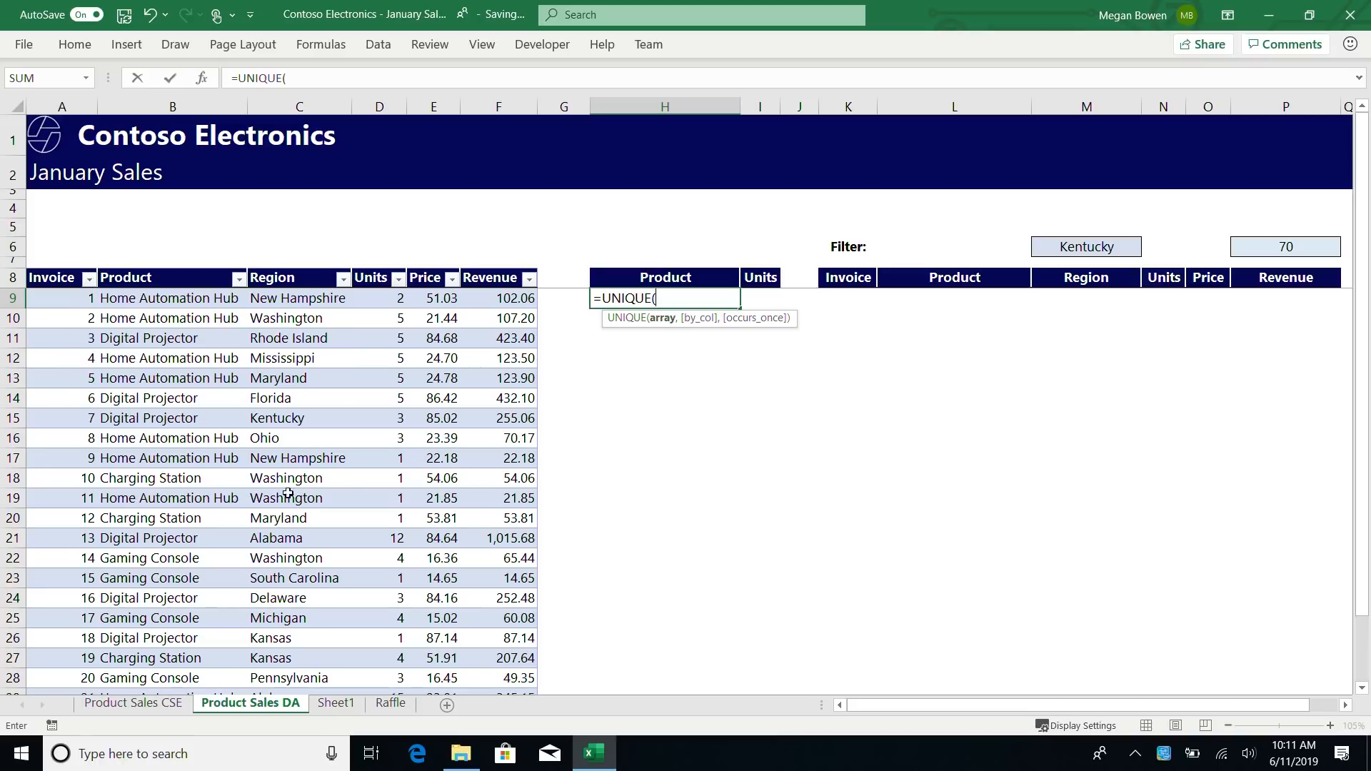
{"action": "left_click", "coordinate": [177, 267]}
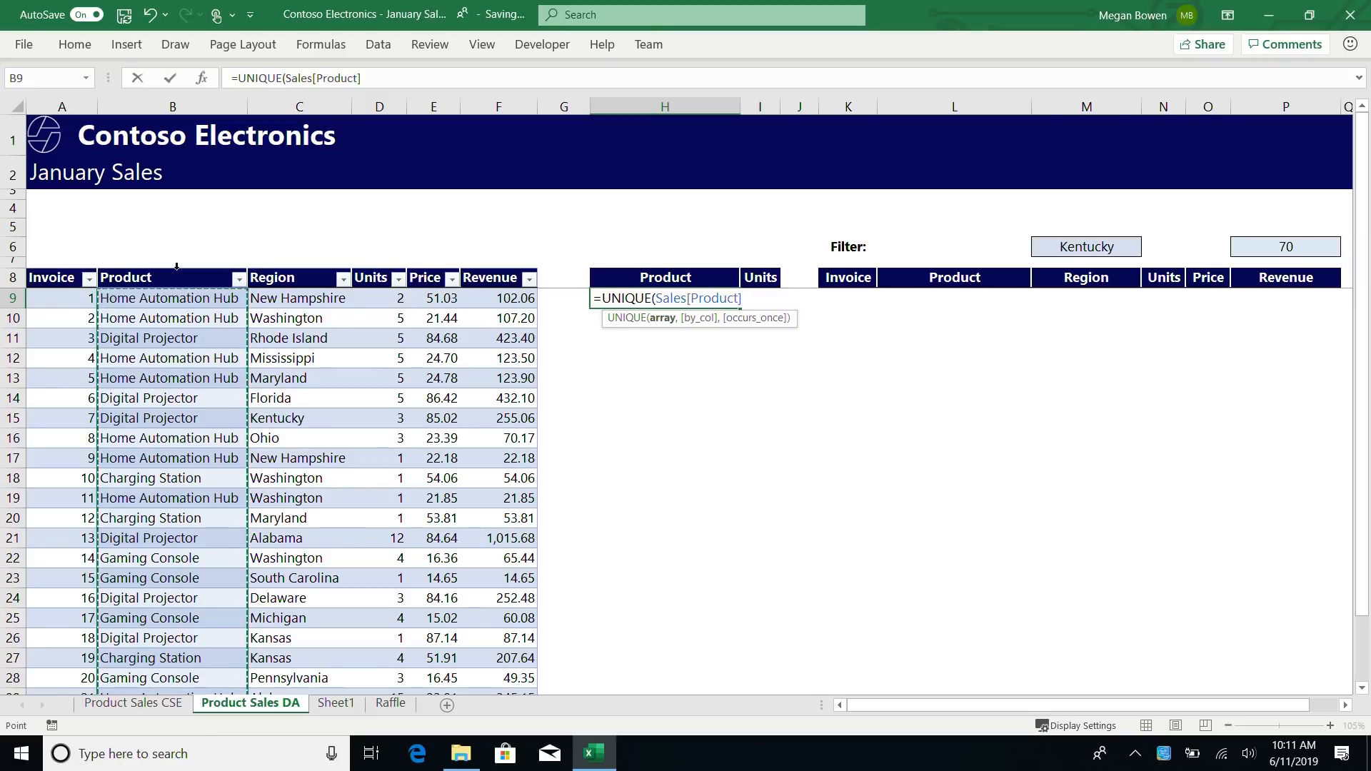
{"action": "type", "text": ")"}
{"action": "key", "text": "Return"}
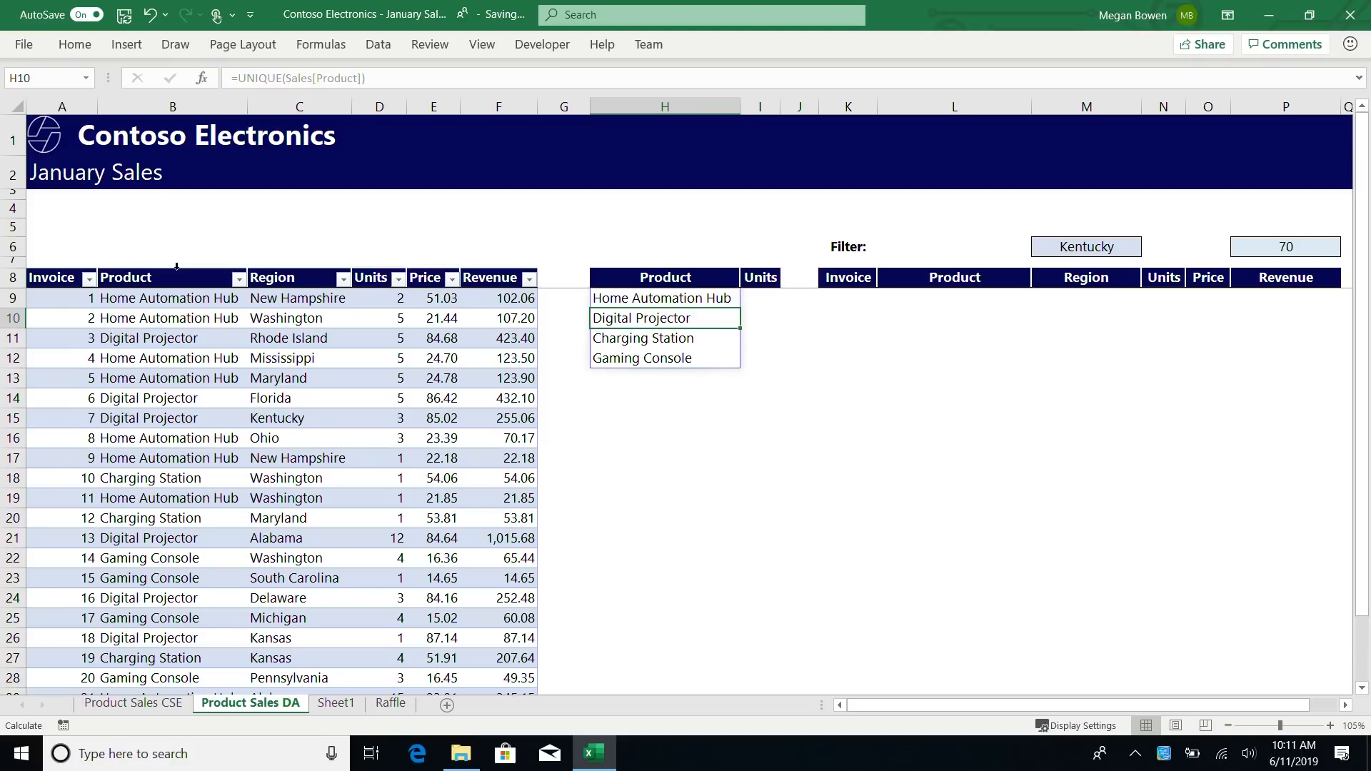
Compare the formula in H9 with the formula shown in the spilled cell H10.
{"action": "key", "text": "Right"}
{"action": "key", "text": "Left"}
{"action": "key", "text": "Right"}
{"action": "key", "text": "Left"}
{"action": "key", "text": "Right"}
{"action": "key", "text": "Left"}
{"action": "key", "text": "Right"}
{"action": "key", "text": "Left"}
{"action": "key", "text": "Up"}
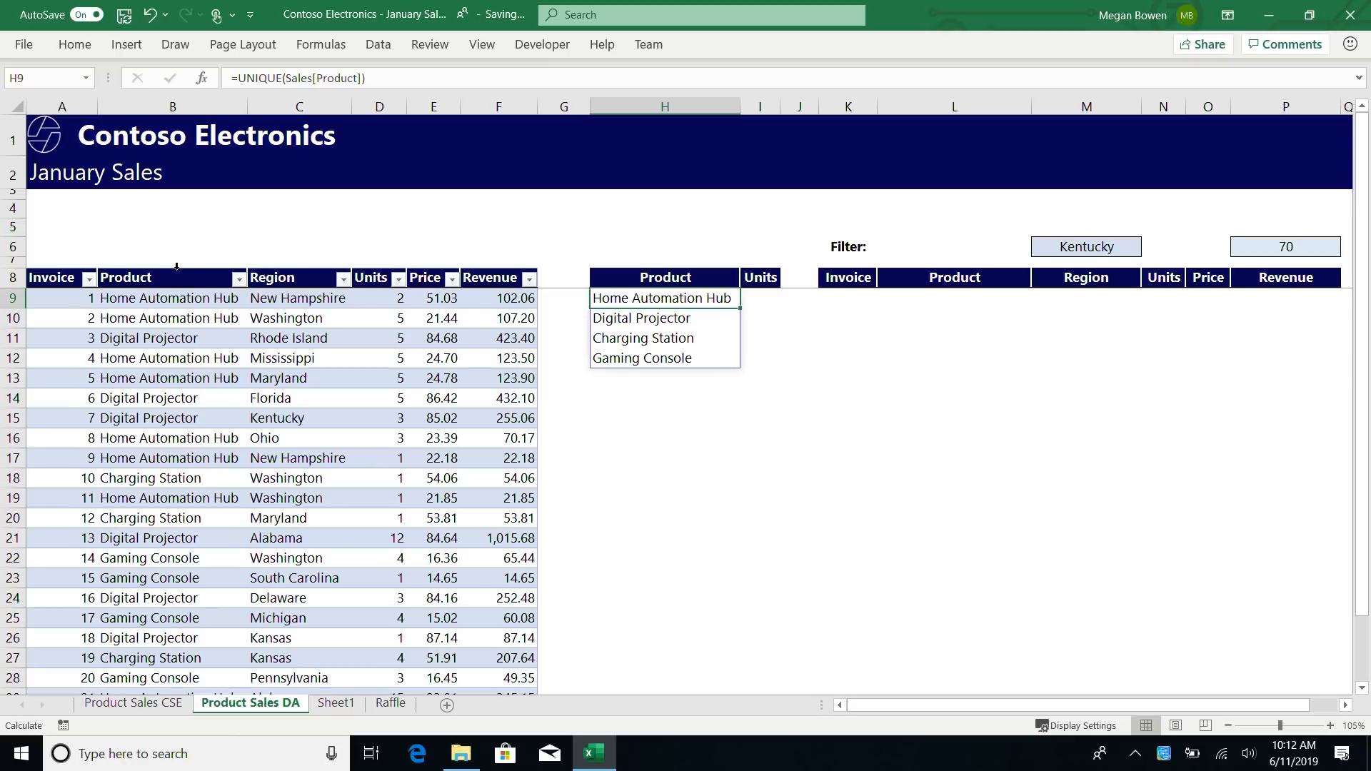
{"action": "key", "text": "Down"}
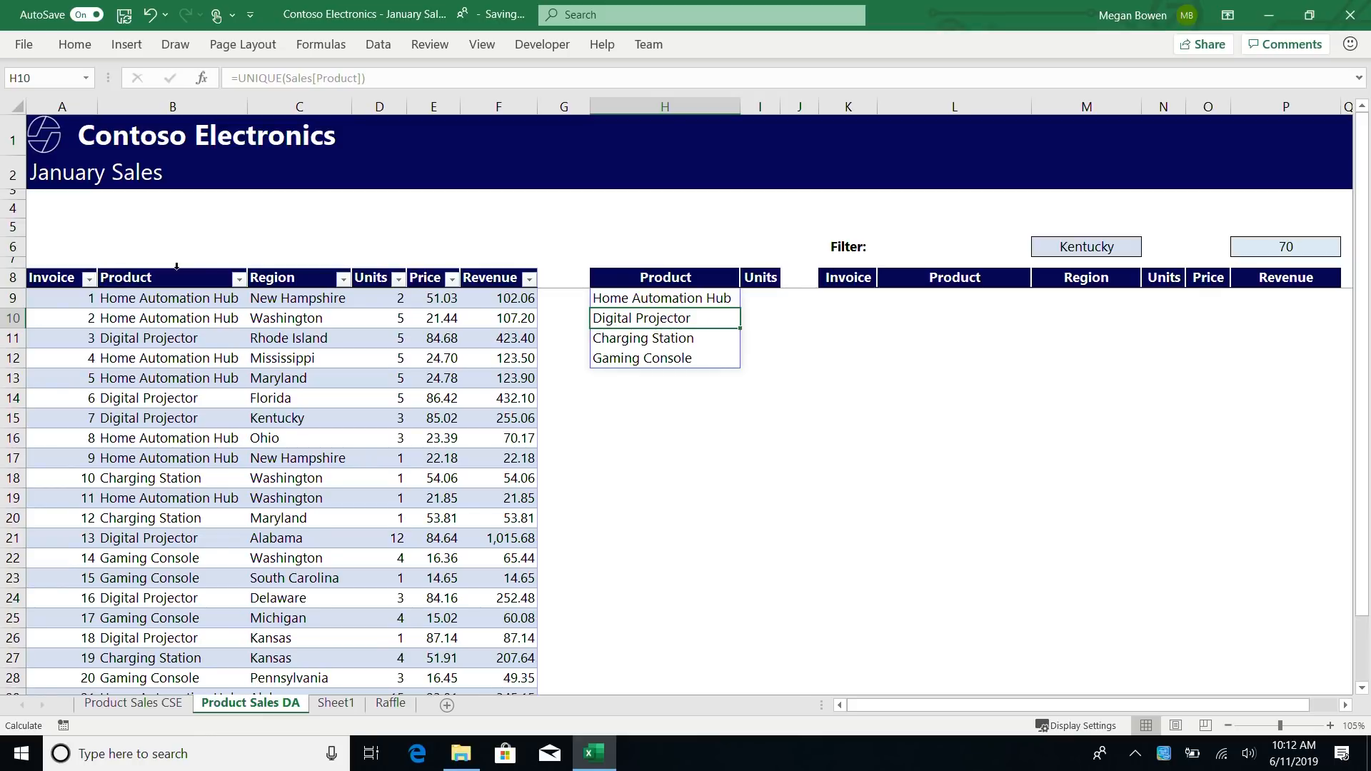
{"action": "key", "text": "BackSpace"}
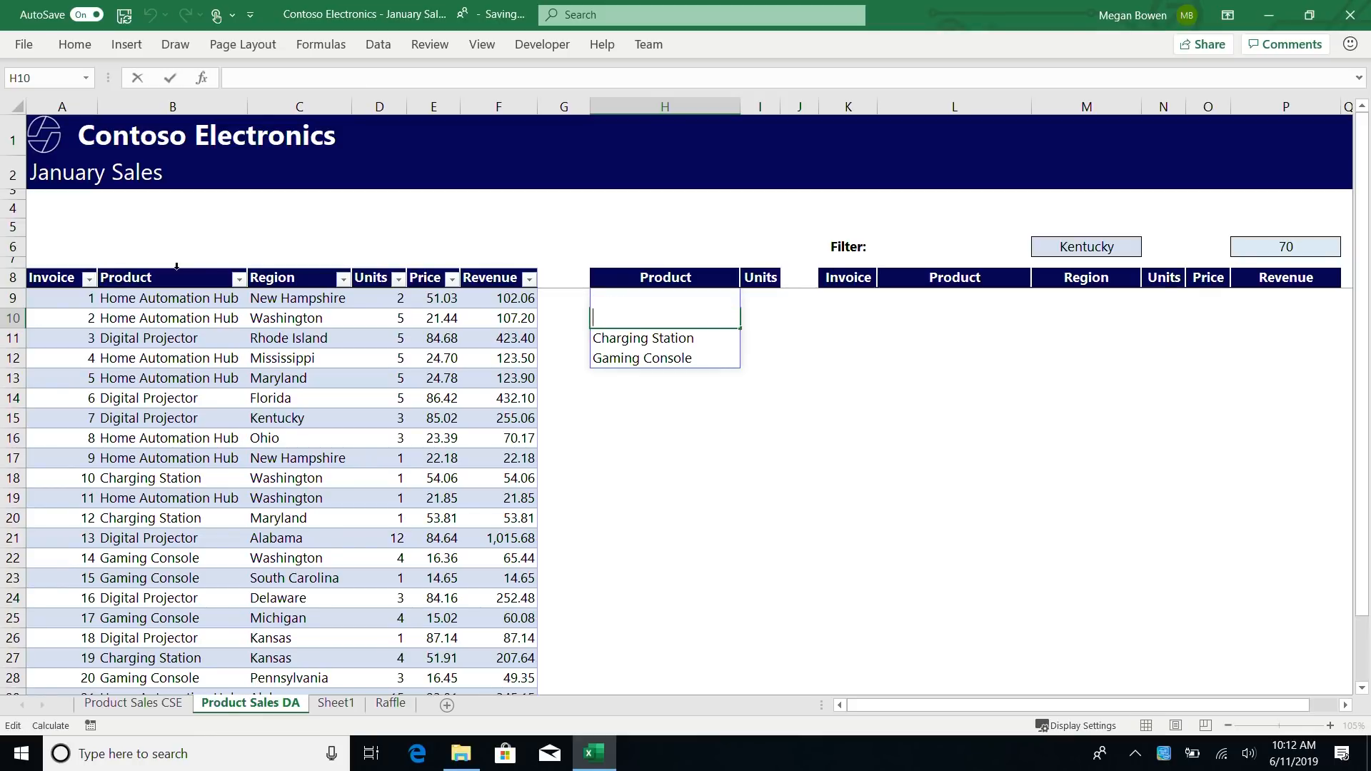
{"action": "key", "text": "Escape"}
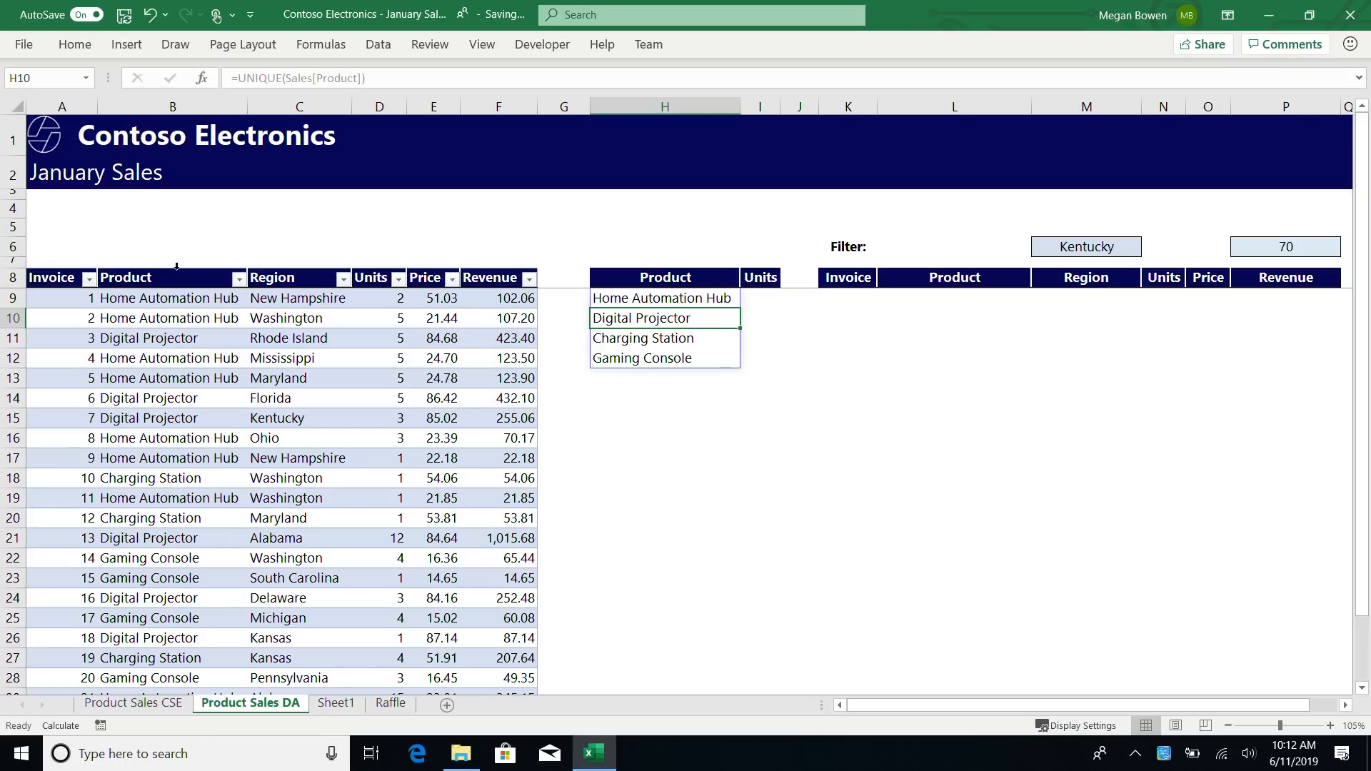
Enter dsasd in H11 inside the spill range and check the UNIQUE formula in H9.
{"action": "key", "text": "Down"}
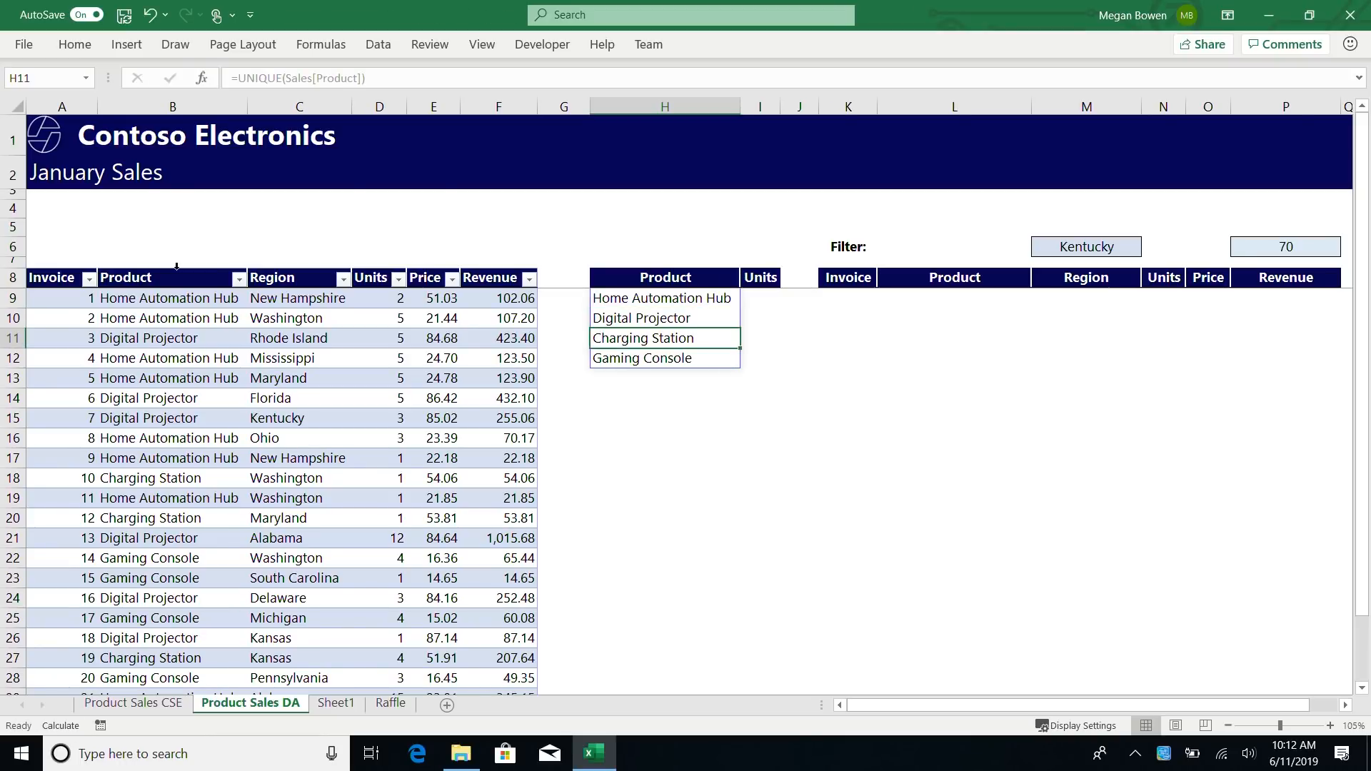
{"action": "type", "text": "dsasd"}
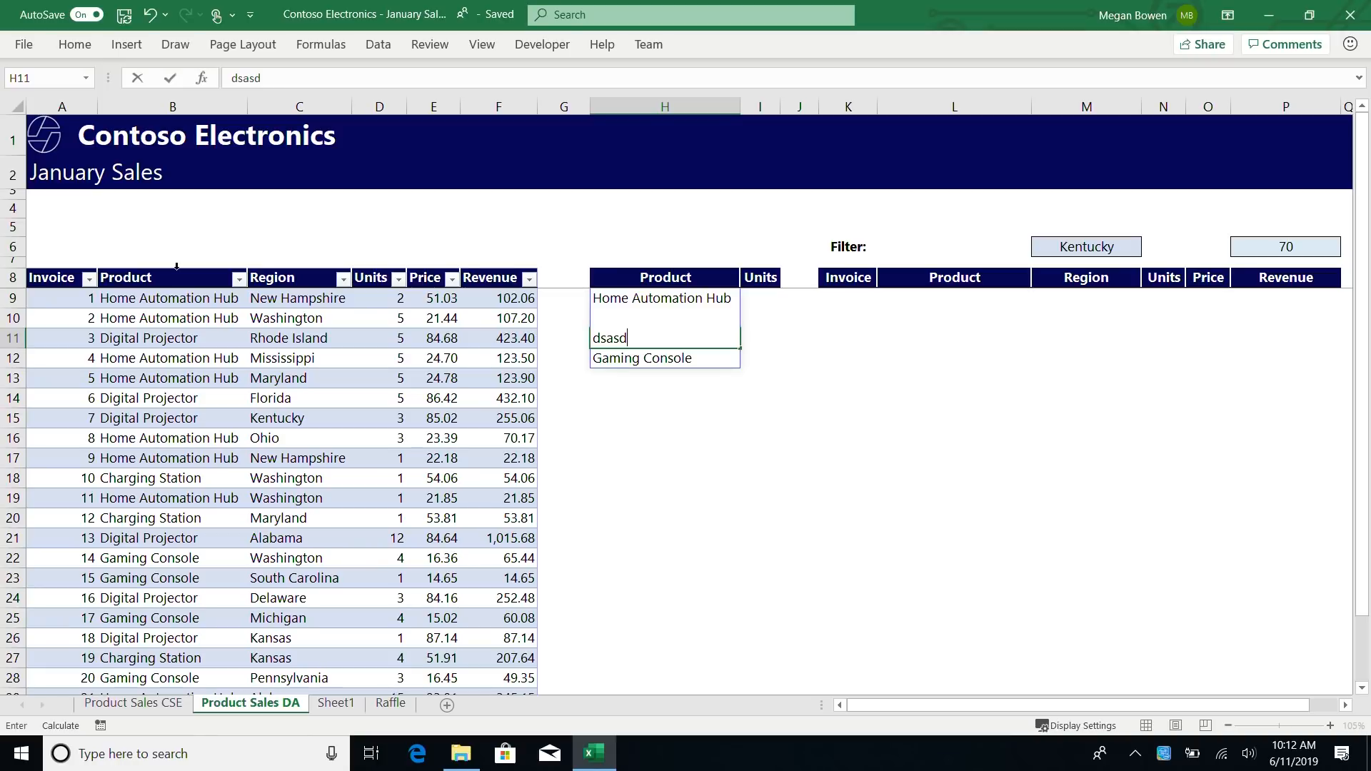
{"action": "key", "text": "Return"}
{"action": "key", "text": "Up"}
{"action": "key", "text": "Up"}
{"action": "key", "text": "Up"}
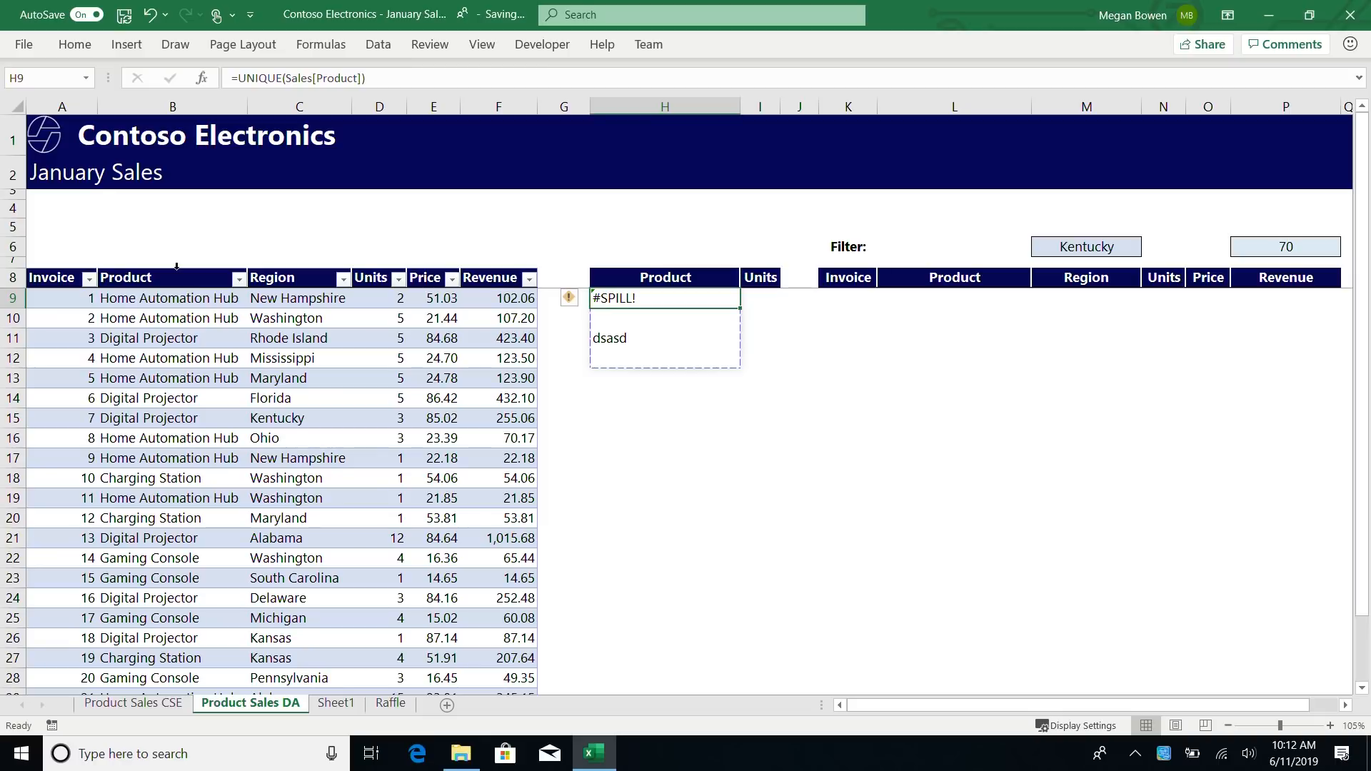
Clear the blocking text from H11 to free the spill range.
{"action": "key", "text": "Down"}
{"action": "key", "text": "Down"}
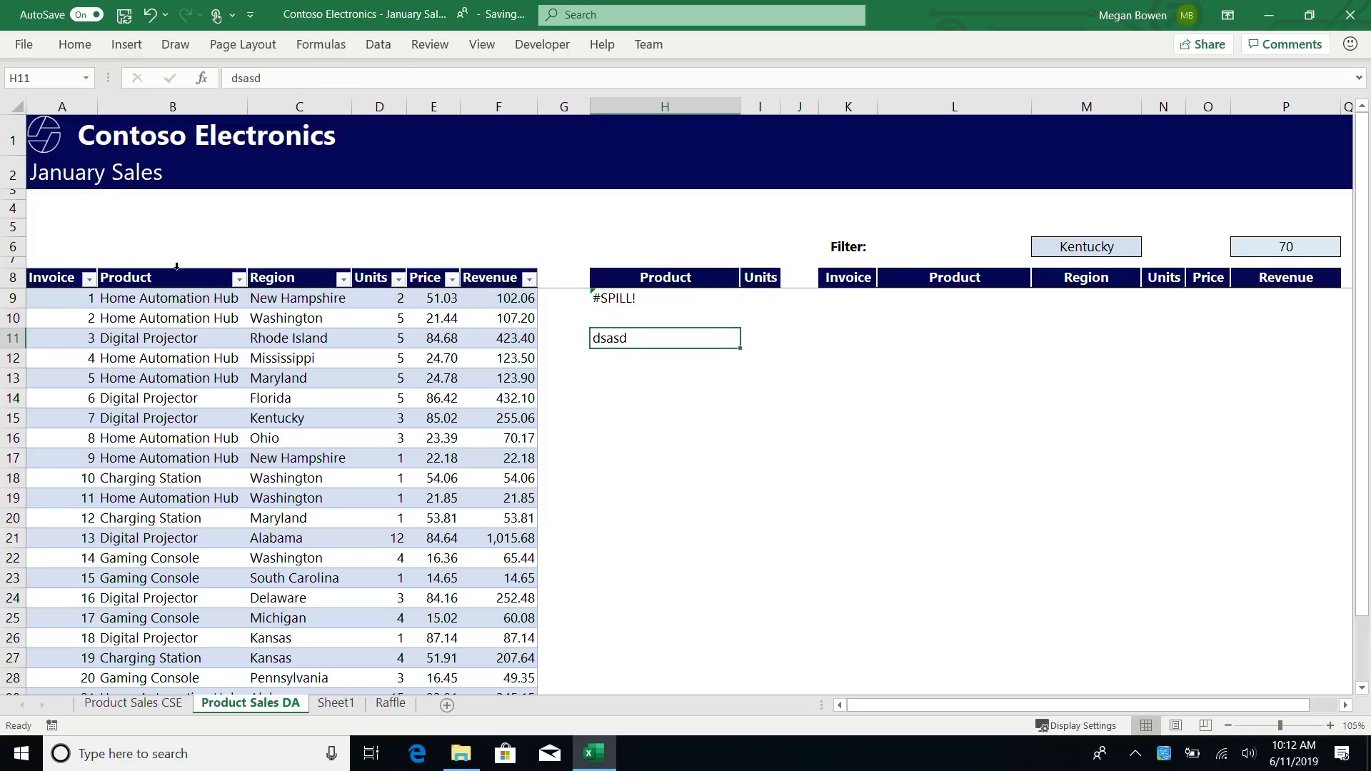
{"action": "key", "text": "Delete"}
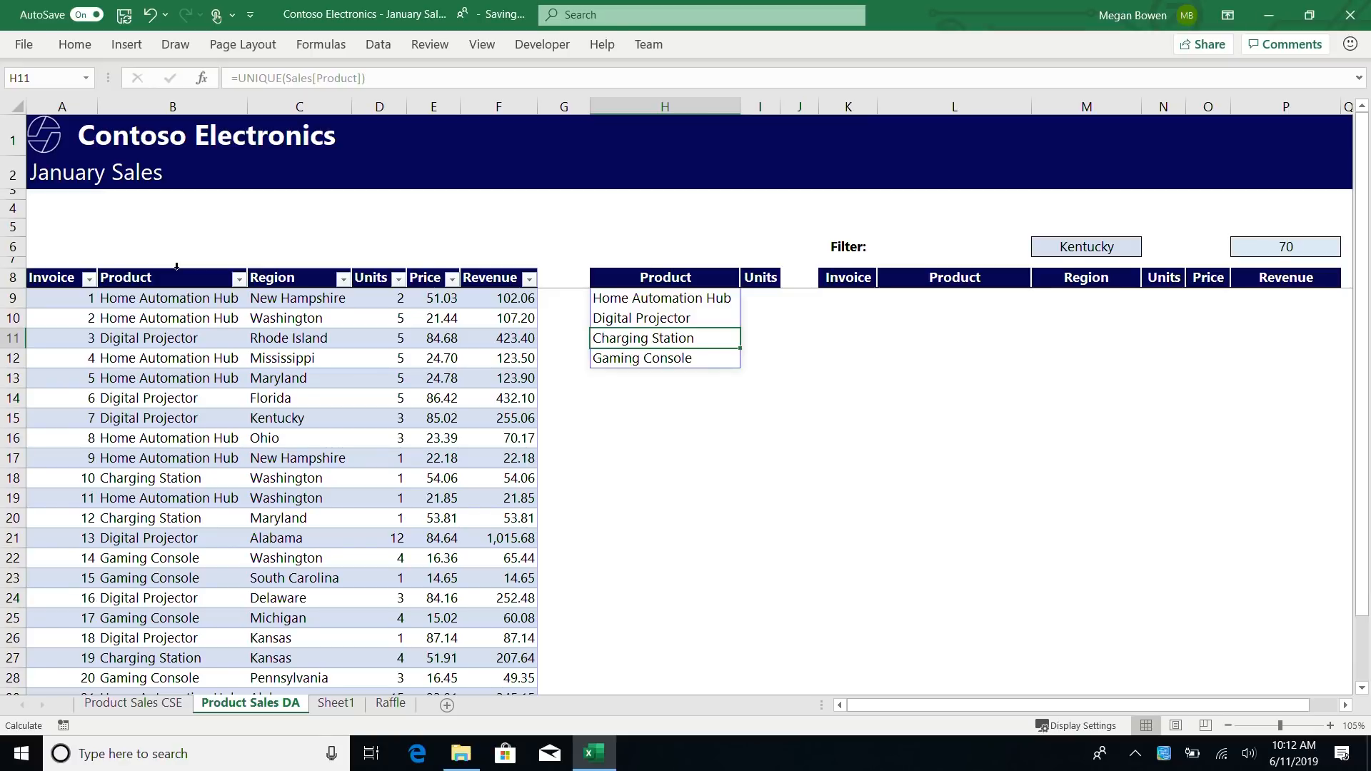
Examine the order of the products and the formula shown throughout the spilled list in H9:H12.
{"action": "key", "text": "Up"}
{"action": "key", "text": "Up"}
{"action": "key", "text": "Down"}
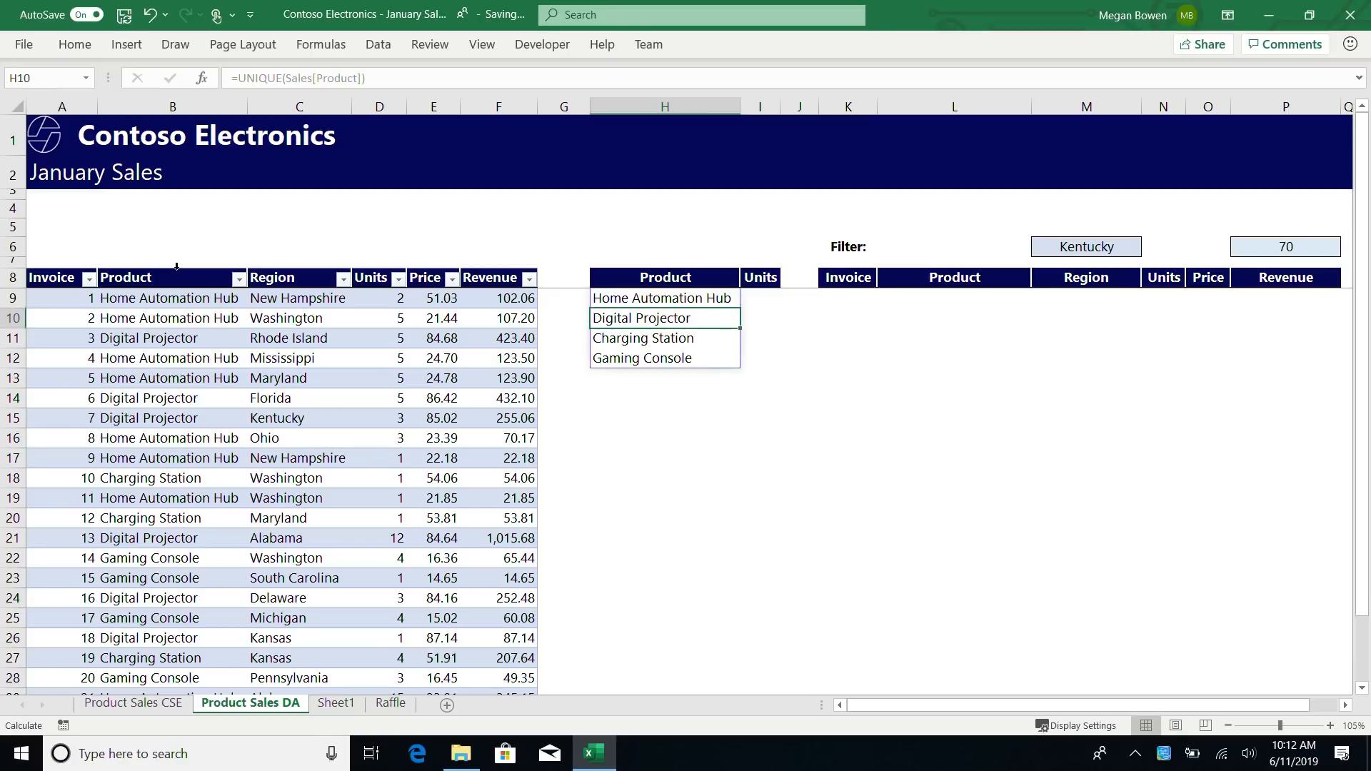
{"action": "key", "text": "Down"}
{"action": "key", "text": "Down"}
{"action": "key", "text": "Up"}
{"action": "key", "text": "Up"}
{"action": "key", "text": "Up"}
{"action": "key", "text": "Down"}
{"action": "key", "text": "Down"}
{"action": "key", "text": "Down"}
{"action": "key", "text": "Up"}
{"action": "key", "text": "Up"}
{"action": "key", "text": "Up"}
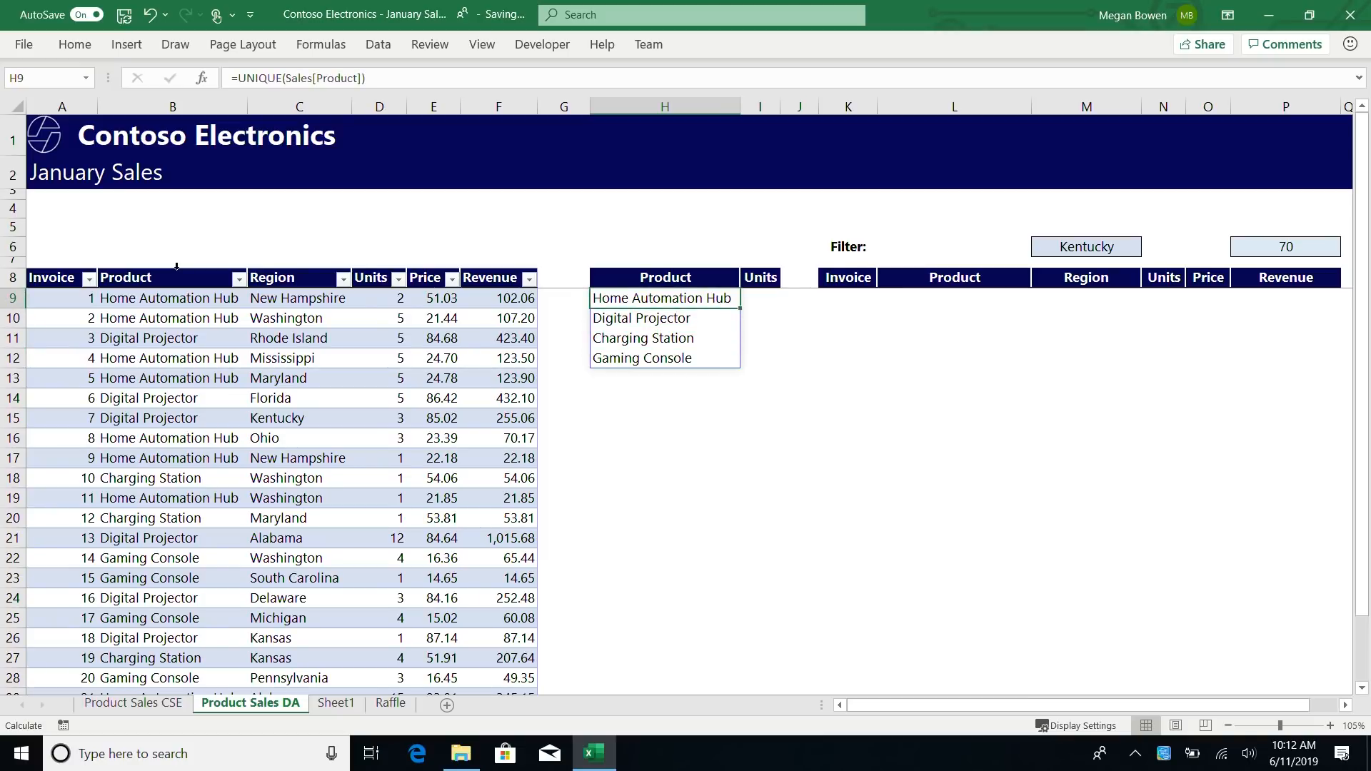
Wrap the H9 formula in SORT so it reads =SORT(UNIQUE(Sales[Product])).
{"action": "key", "text": "F2"}
{"action": "key", "text": "Left"}
{"action": "key", "text": "Left"}
{"action": "key", "text": "Left"}
{"action": "key", "text": "Left"}
{"action": "key", "text": "Left"}
{"action": "key", "text": "Left"}
{"action": "key", "text": "Left"}
{"action": "type", "text": "sort"}
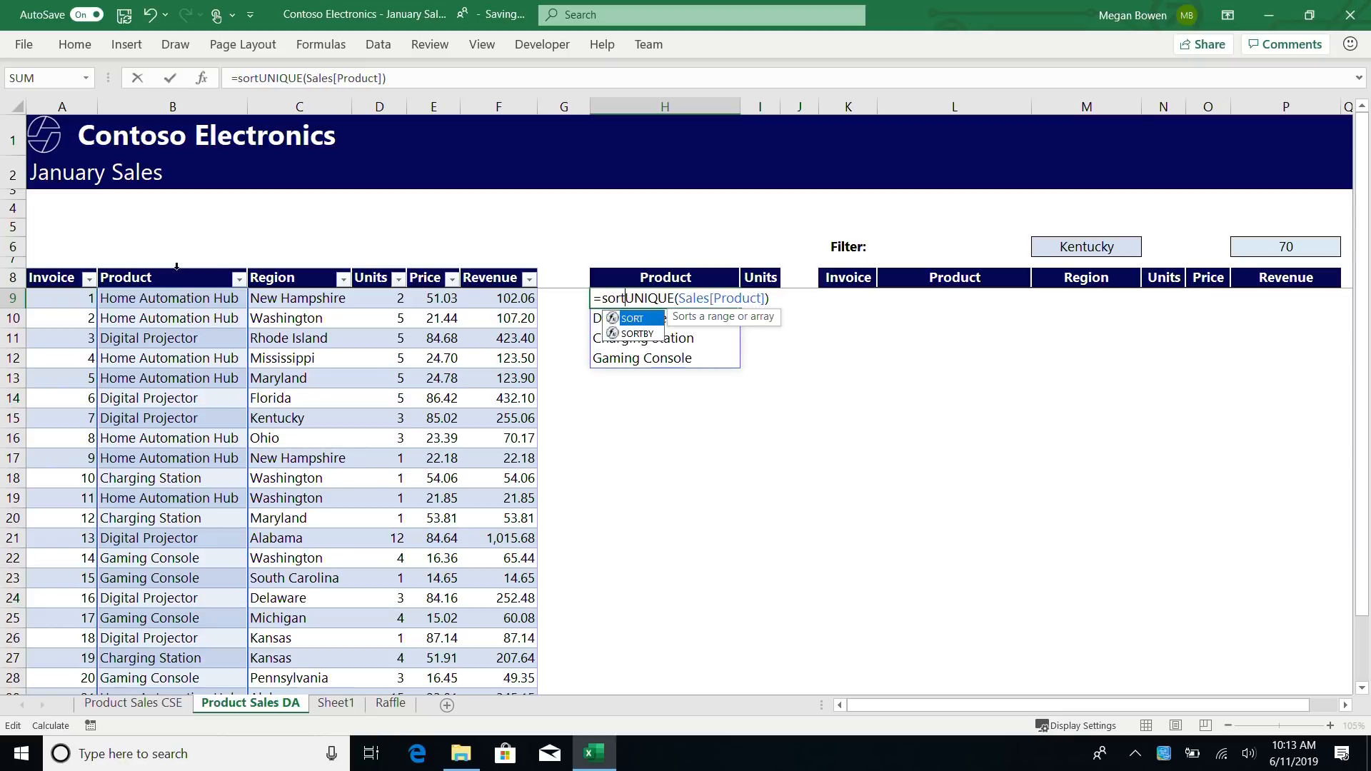
{"action": "type", "text": "("}
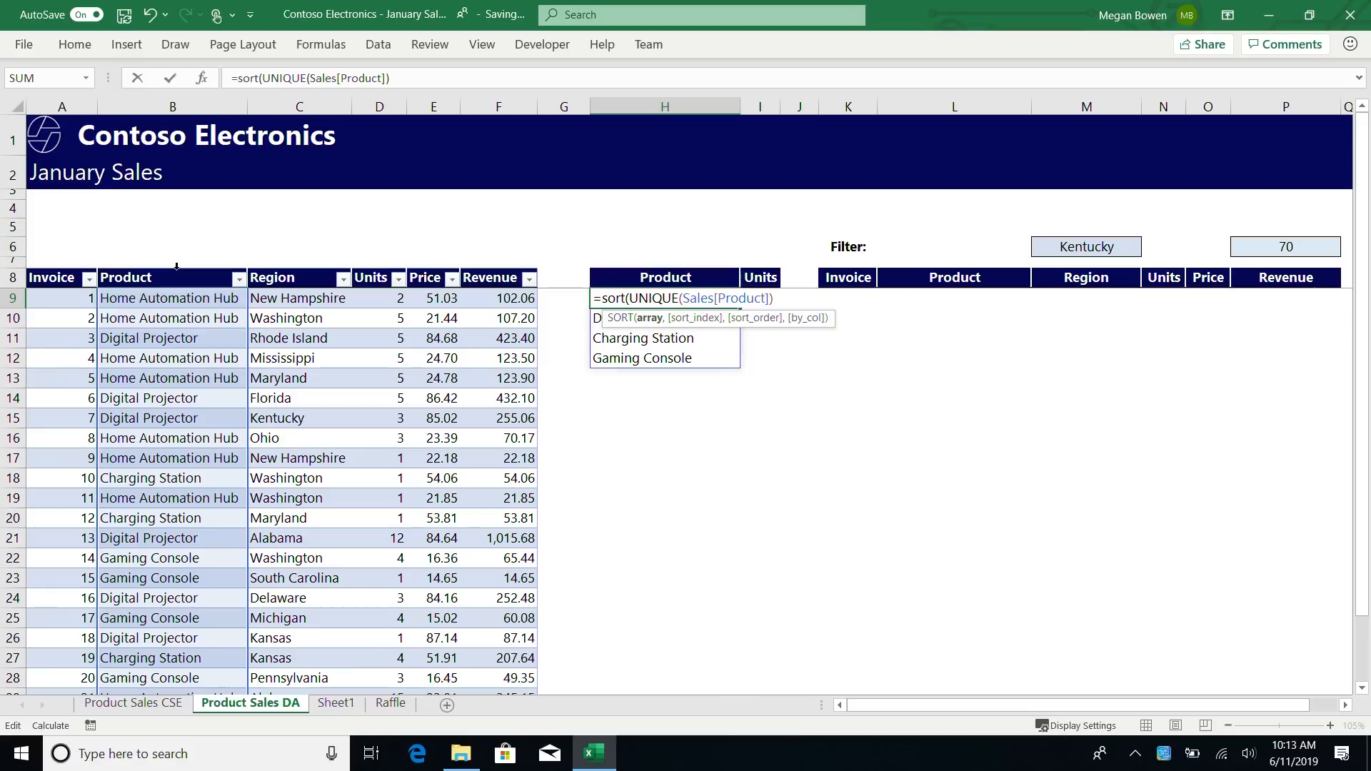
{"action": "key", "text": "Right"}
{"action": "key", "text": "Right"}
{"action": "key", "text": "Right"}
{"action": "key", "text": "Right"}
{"action": "key", "text": "Right"}
{"action": "key", "text": "Right"}
{"action": "key", "text": "Right"}
{"action": "key", "text": "Right"}
{"action": "key", "text": "Right"}
{"action": "key", "text": "Right"}
{"action": "key", "text": "Right"}
{"action": "key", "text": "Right"}
{"action": "key", "text": "Right"}
{"action": "key", "text": "Right"}
{"action": "key", "text": "Right"}
{"action": "key", "text": "Right"}
{"action": "key", "text": "Right"}
{"action": "key", "text": "Right"}
{"action": "key", "text": "Right"}
{"action": "key", "text": "Right"}
{"action": "type", "text": ")"}
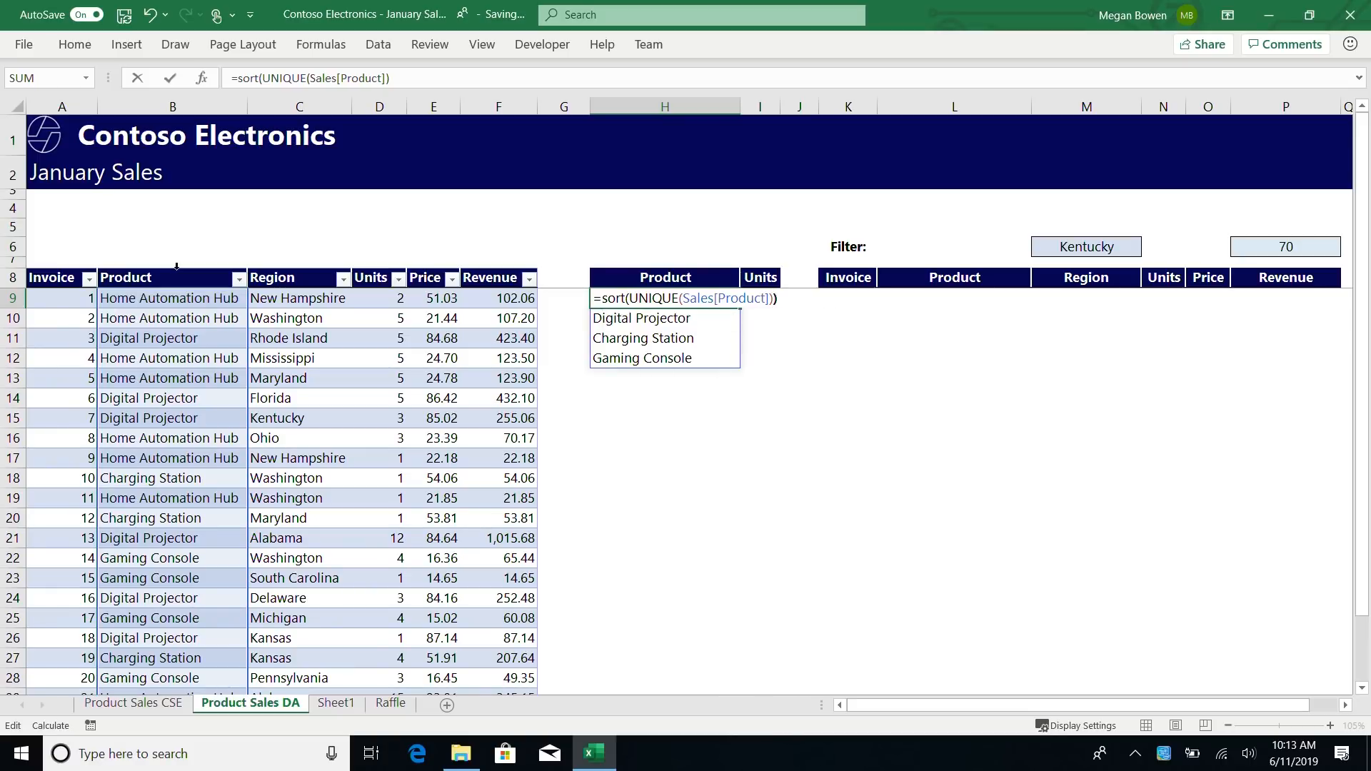
{"action": "key", "text": "Return"}
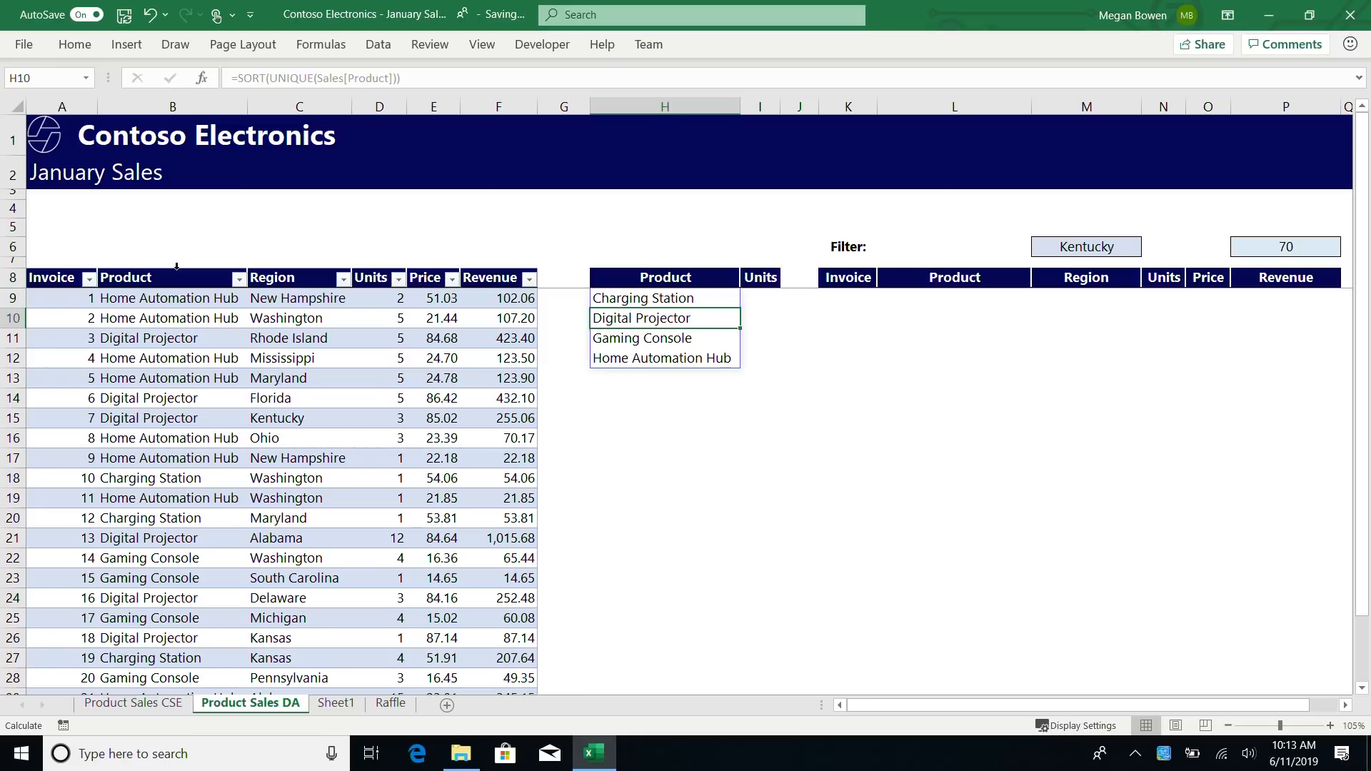
Enter the range reference =A9:A12 in I9 so the first four invoice numbers spill under Units.
{"action": "key", "text": "Right"}
{"action": "key", "text": "Up"}
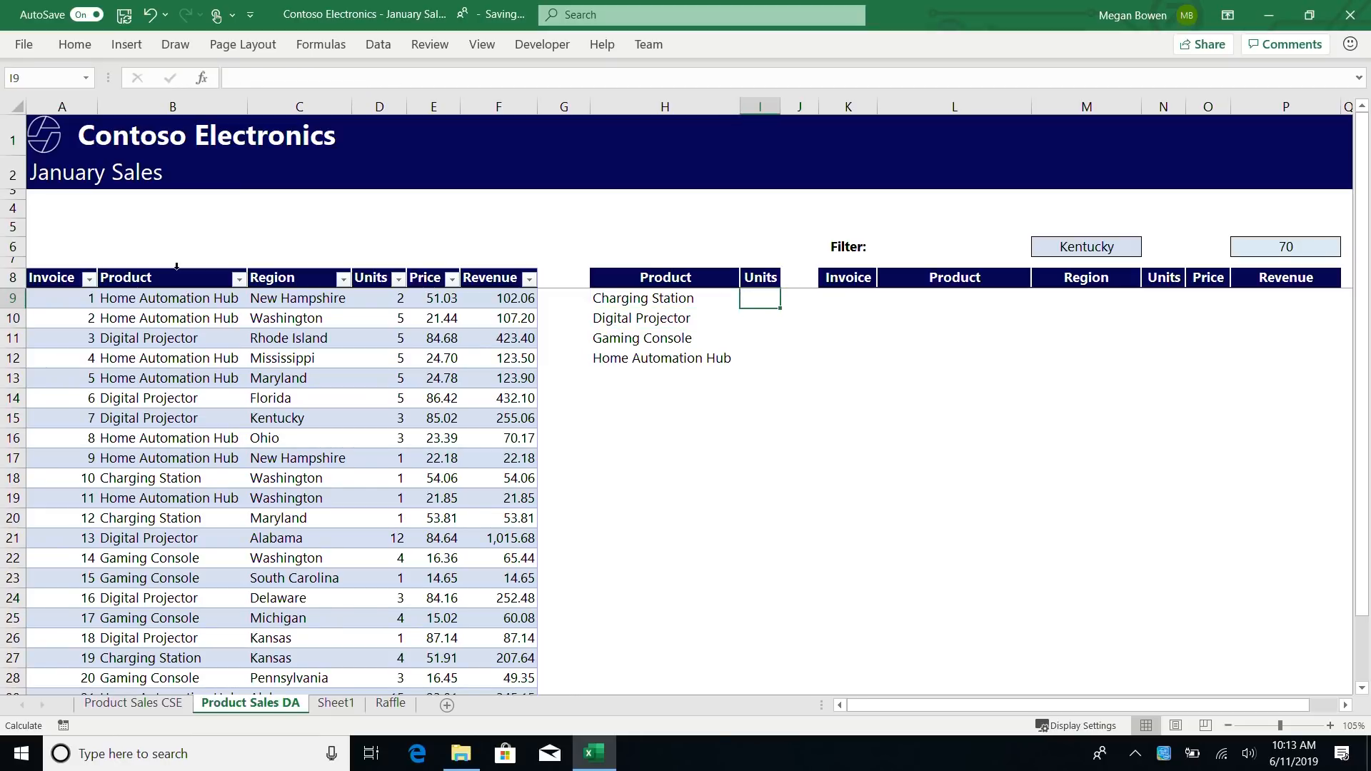
{"action": "type", "text": "="}
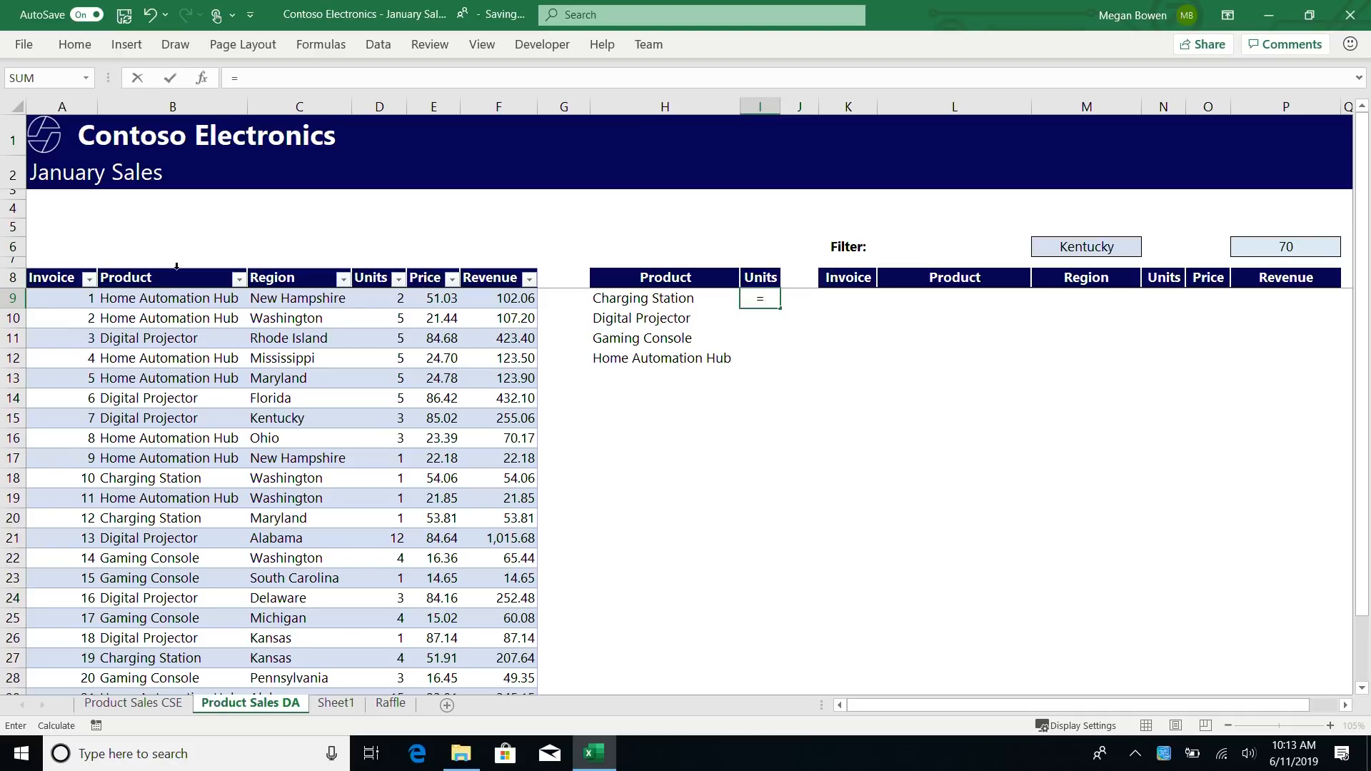
{"action": "key", "text": "Left"}
{"action": "key", "text": "Left"}
{"action": "key", "text": "Left"}
{"action": "key", "text": "Left"}
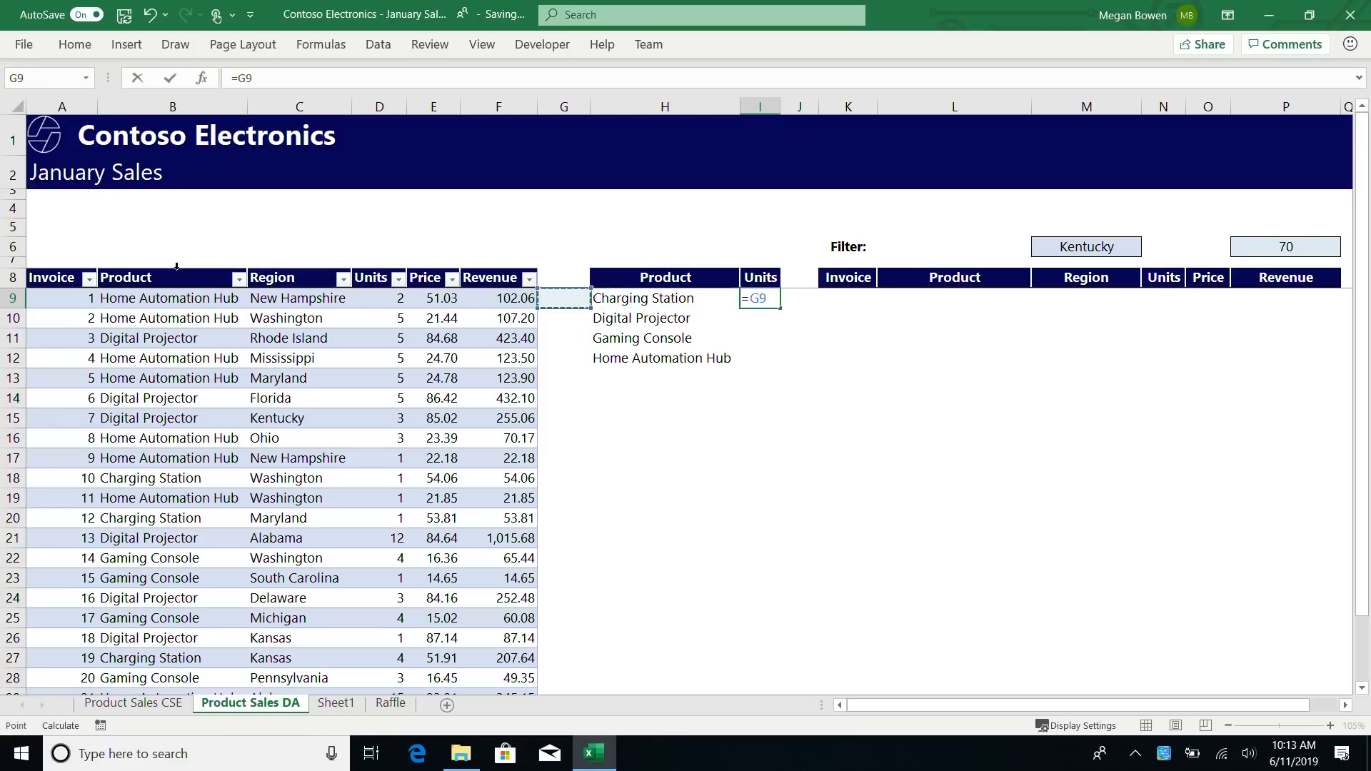
{"action": "key", "text": "Left"}
{"action": "key", "text": "Left"}
{"action": "key", "text": "Left"}
{"action": "key", "text": "Left"}
{"action": "key", "text": "shift+Down"}
{"action": "key", "text": "shift+Down"}
{"action": "key", "text": "shift+Down"}
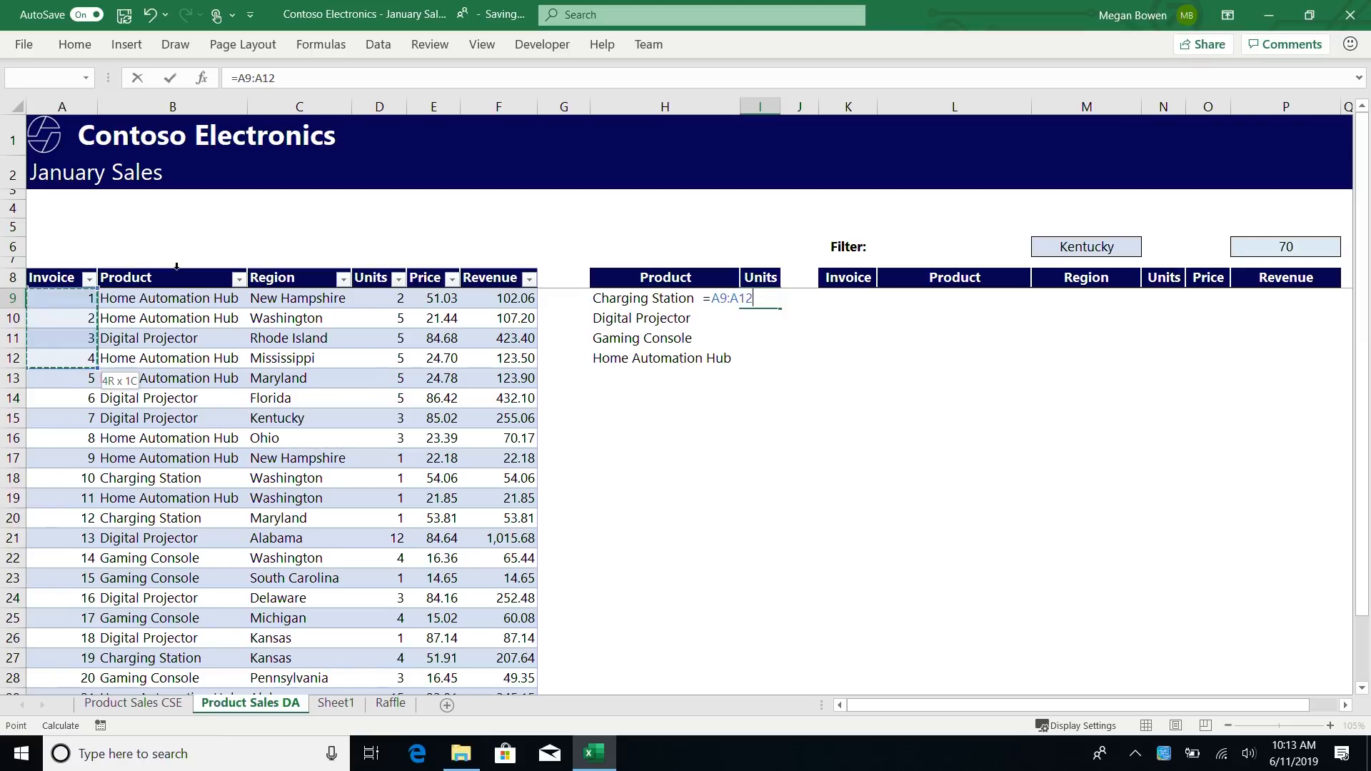
{"action": "key", "text": "Return"}
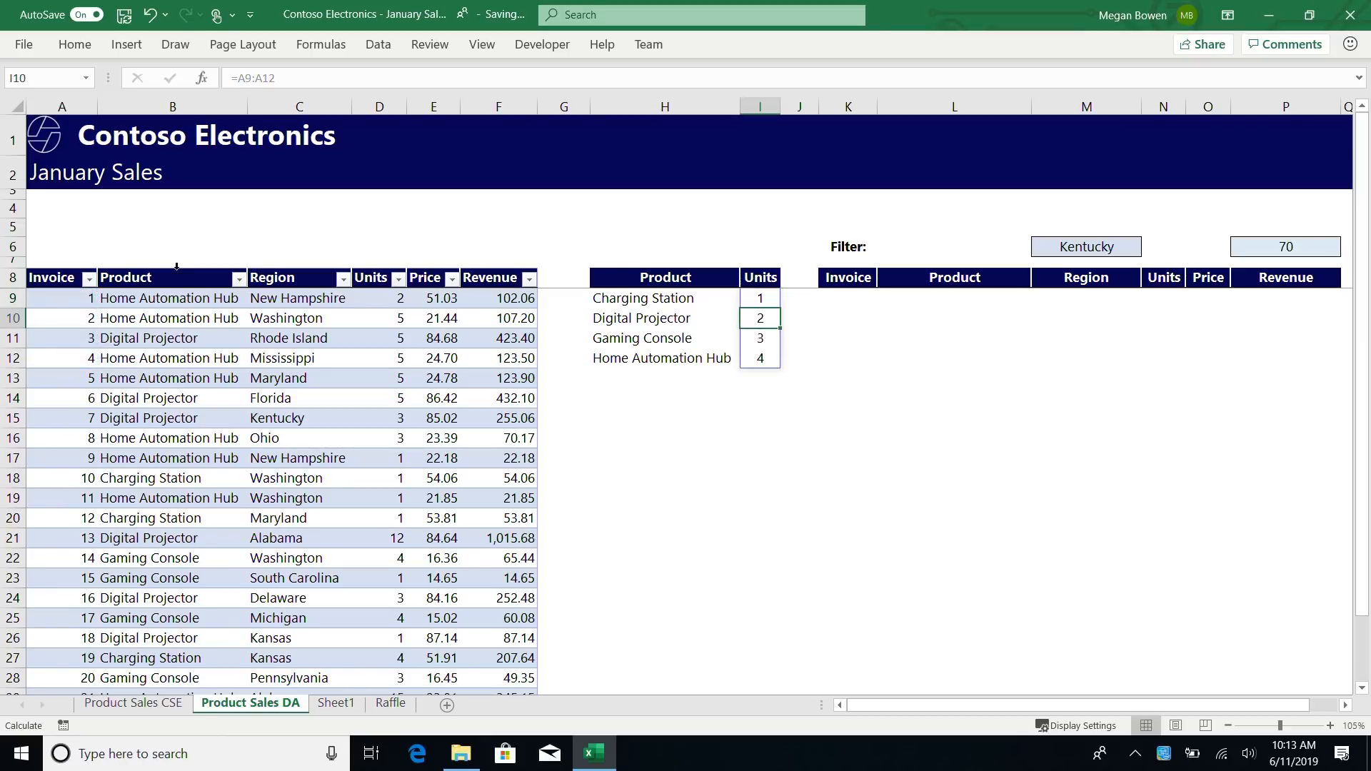
Clear the =A9:A12 range reference from I9.
{"action": "key", "text": "Up"}
{"action": "key", "text": "F1"}
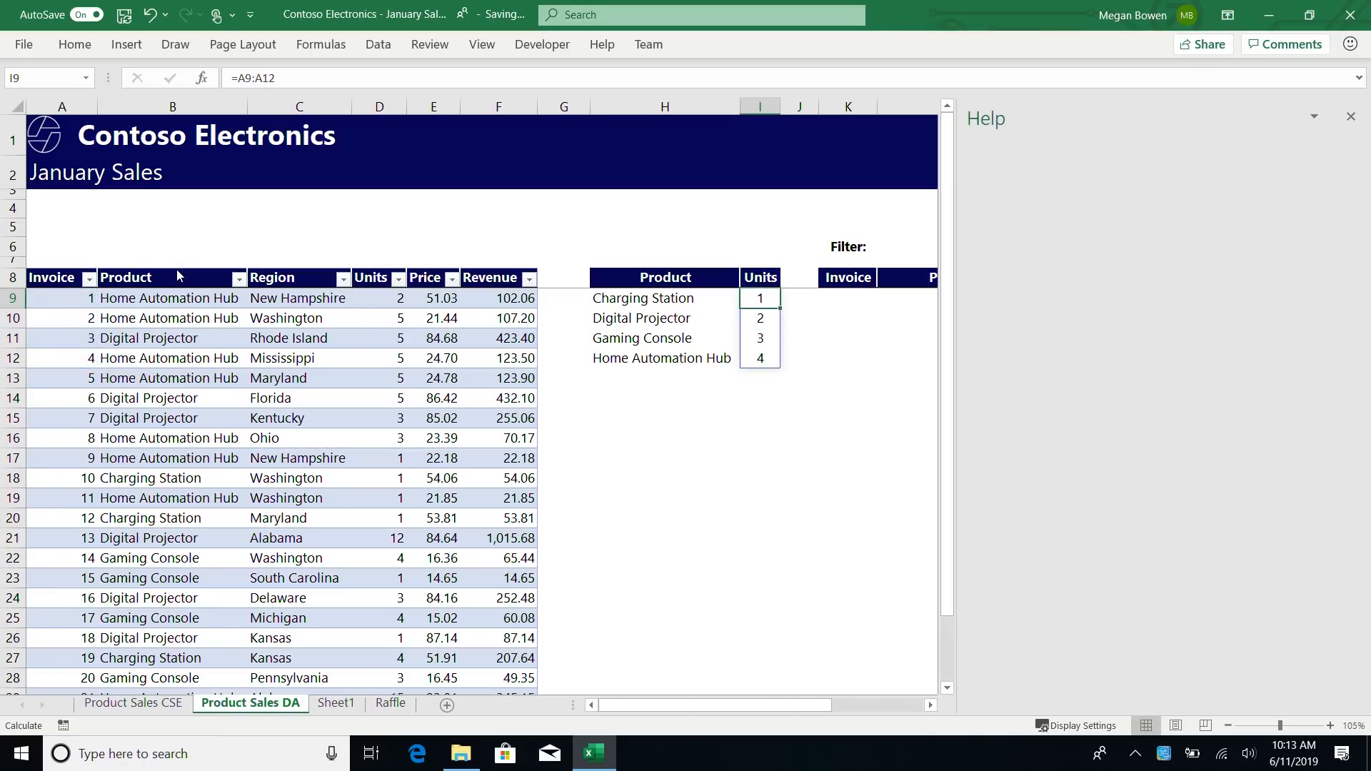
{"action": "left_click", "coordinate": [1351, 117]}
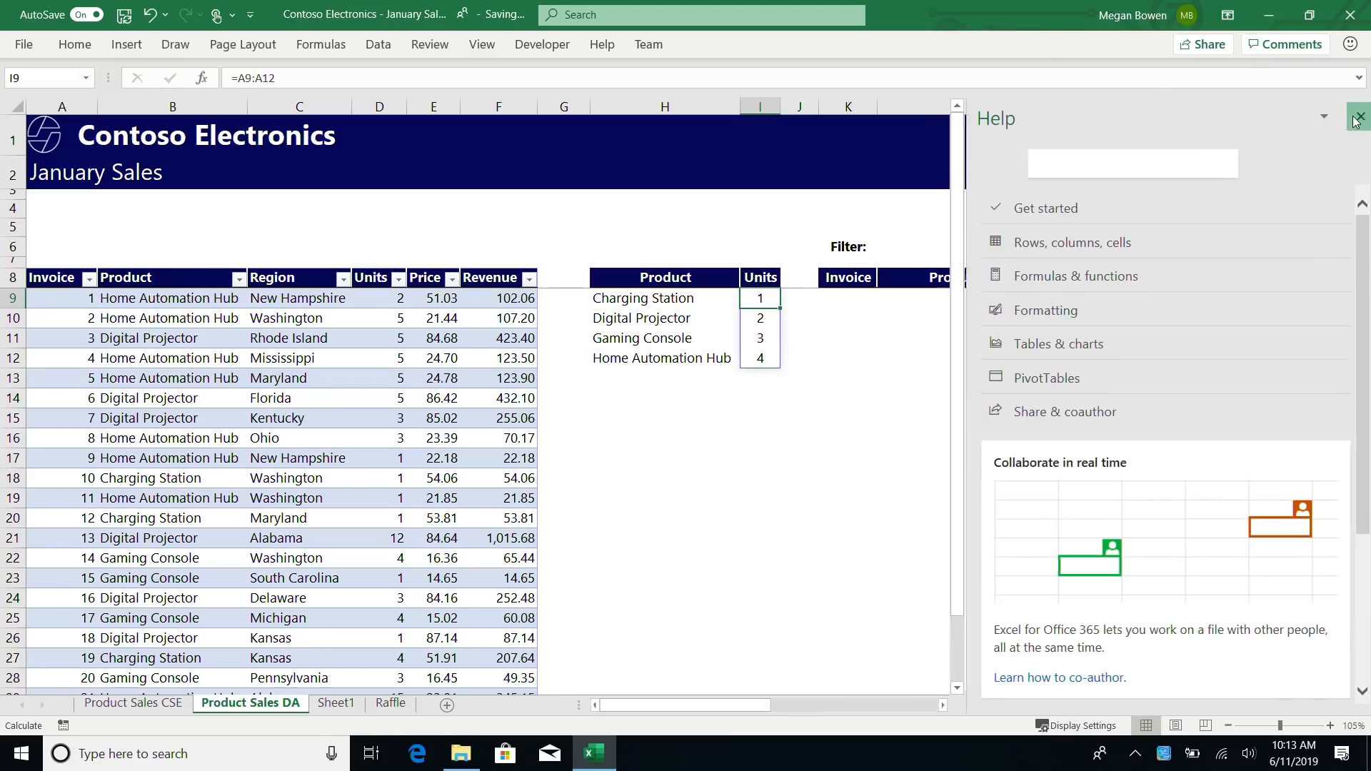
{"action": "key", "text": "F2"}
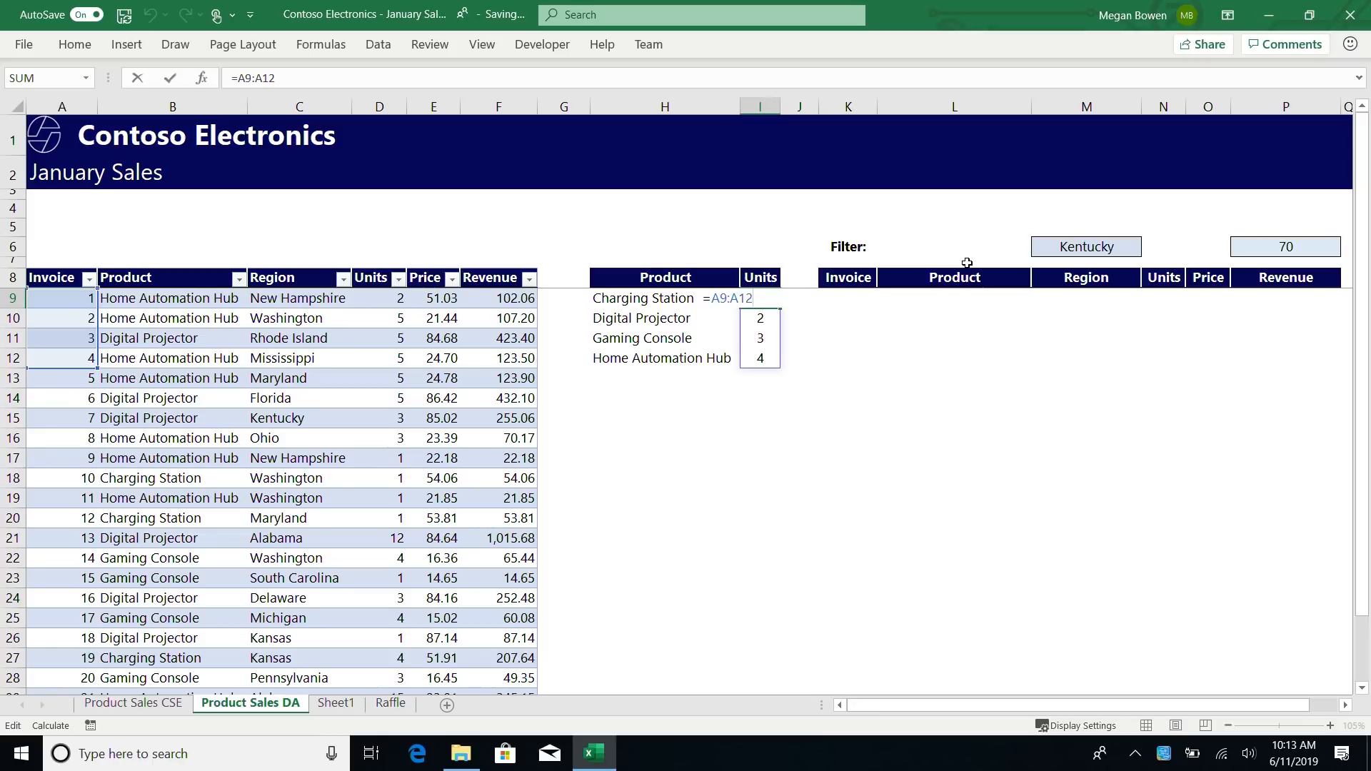
{"action": "key", "text": "ctrl+Return"}
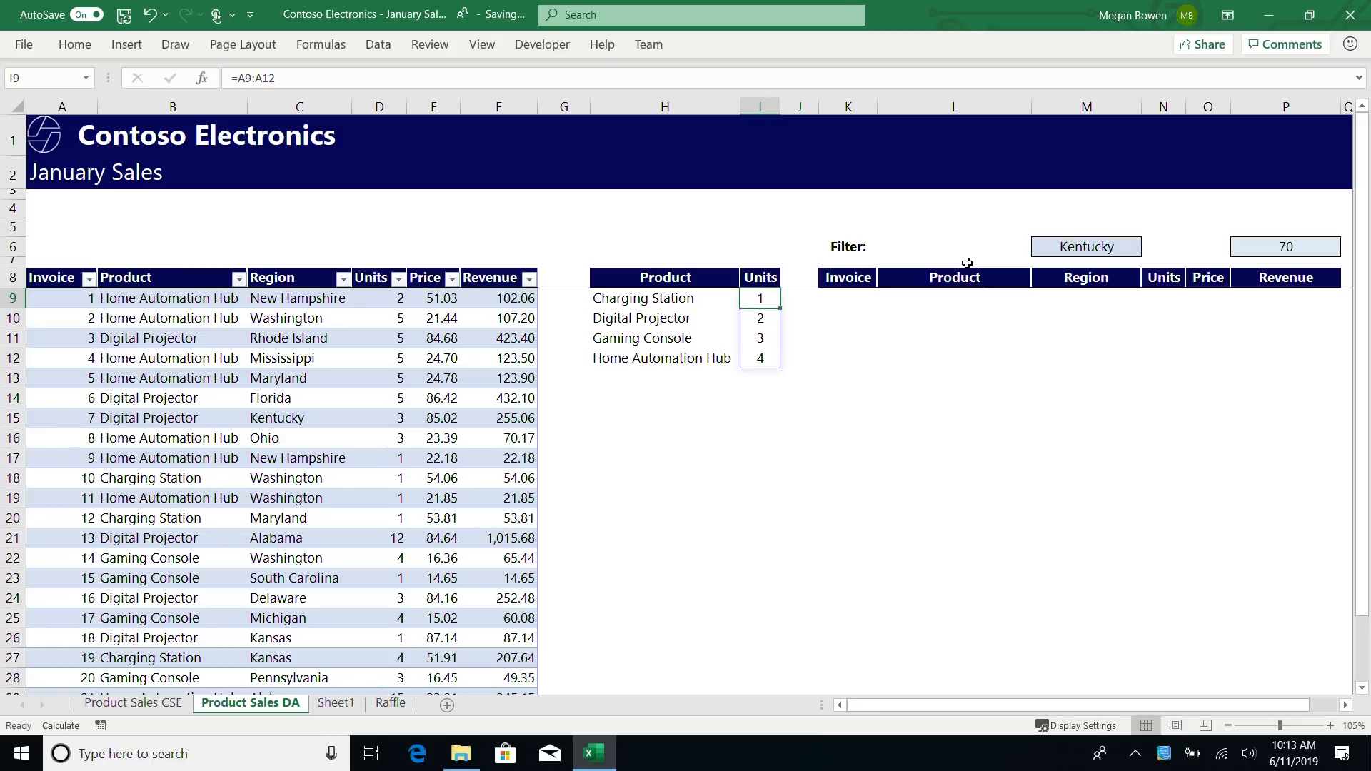
{"action": "key", "text": "Delete"}
Enter =SUMIF(Sales[Product],H9,Sales[Units]) in I9 to total the units for the first listed product.
{"action": "type", "text": "="}
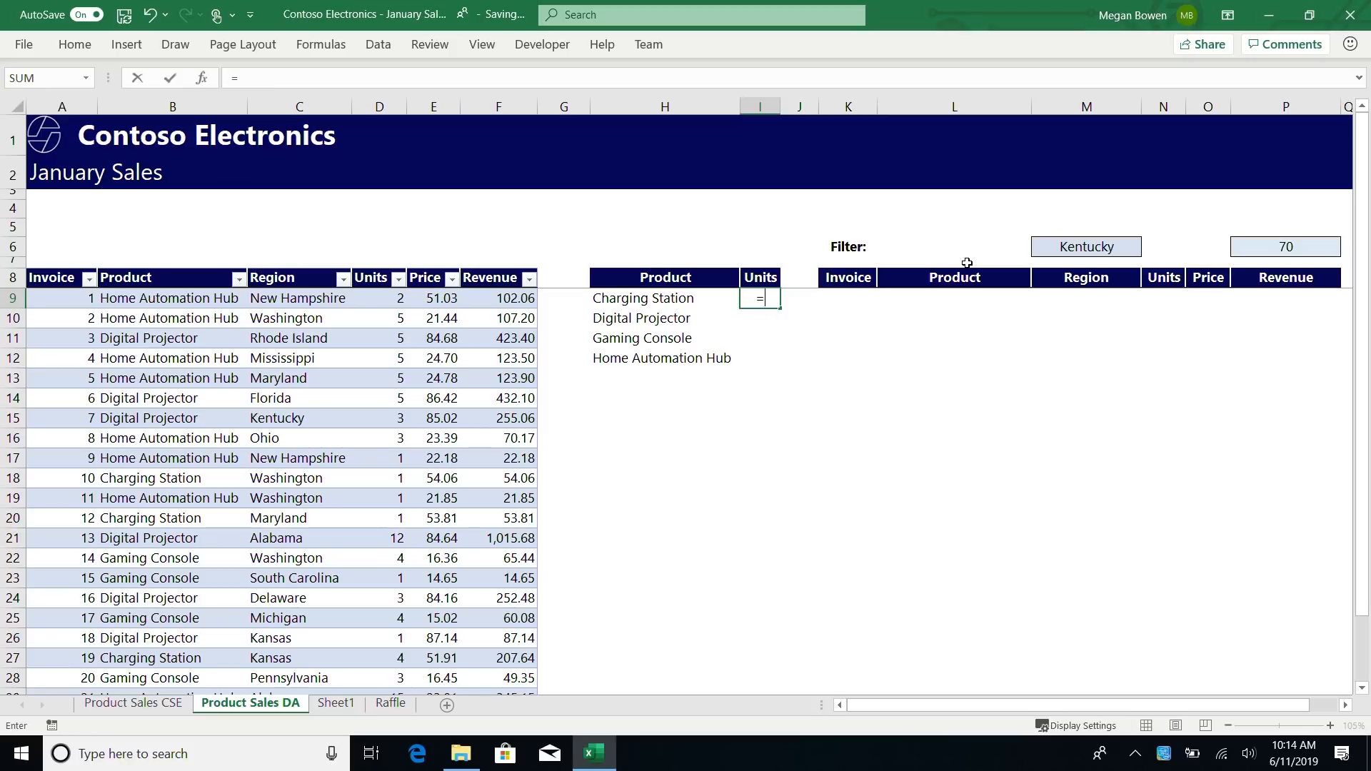
{"action": "type", "text": "sumif"}
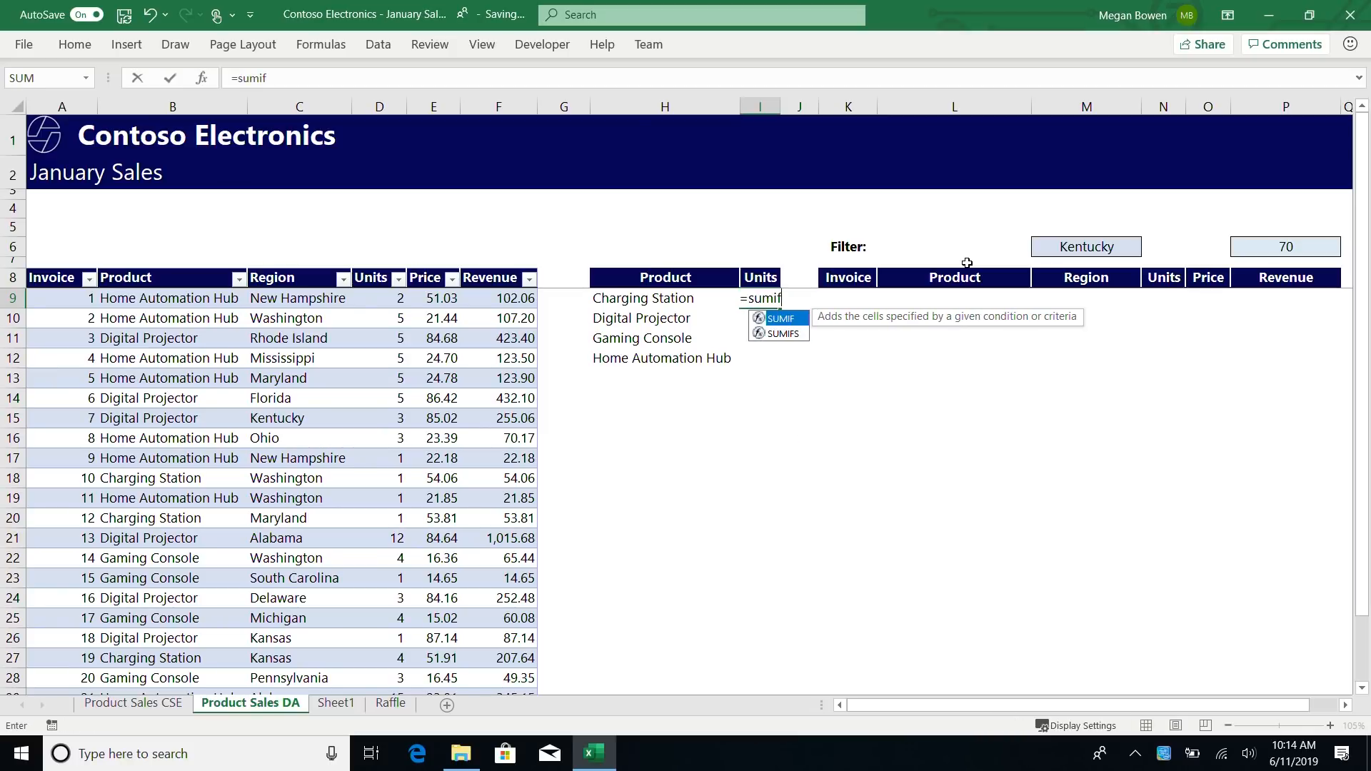
{"action": "key", "text": "Tab"}
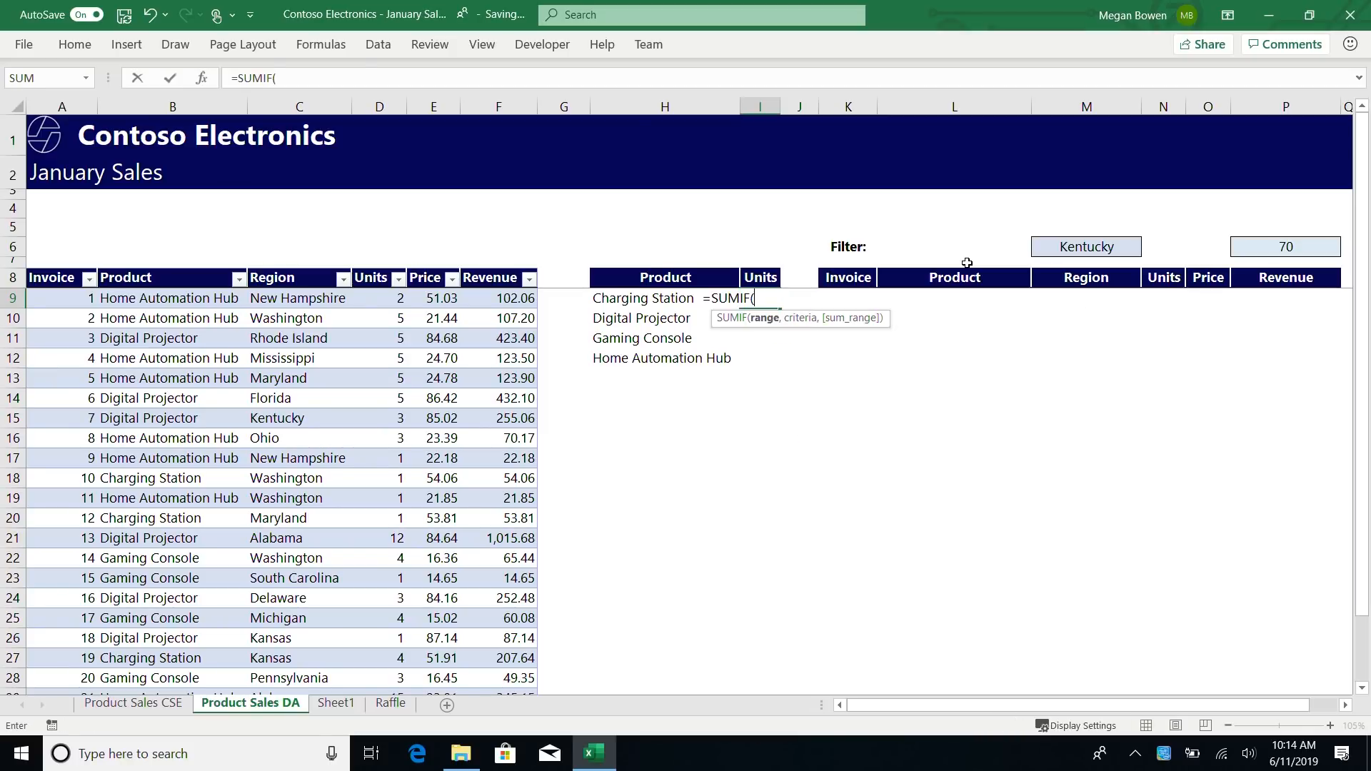
{"action": "left_click", "coordinate": [126, 266]}
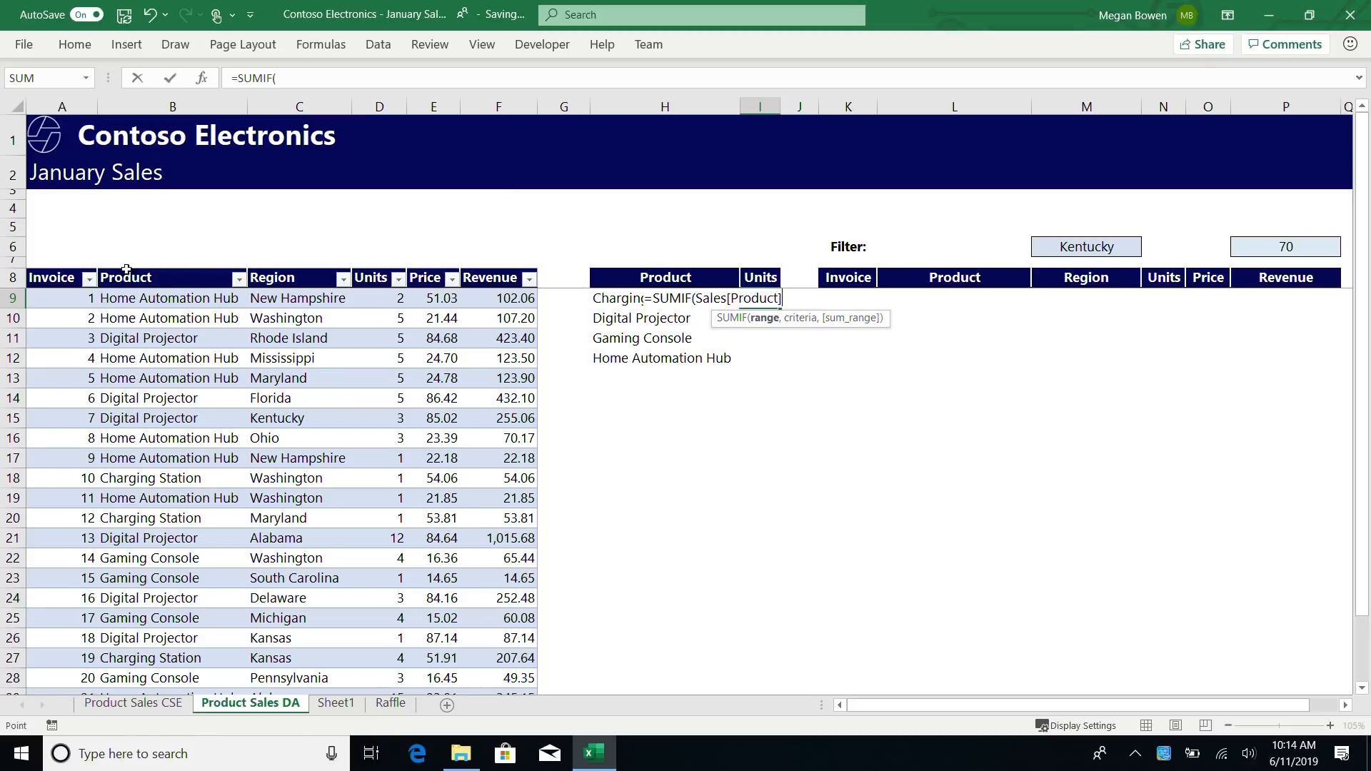
{"action": "type", "text": ","}
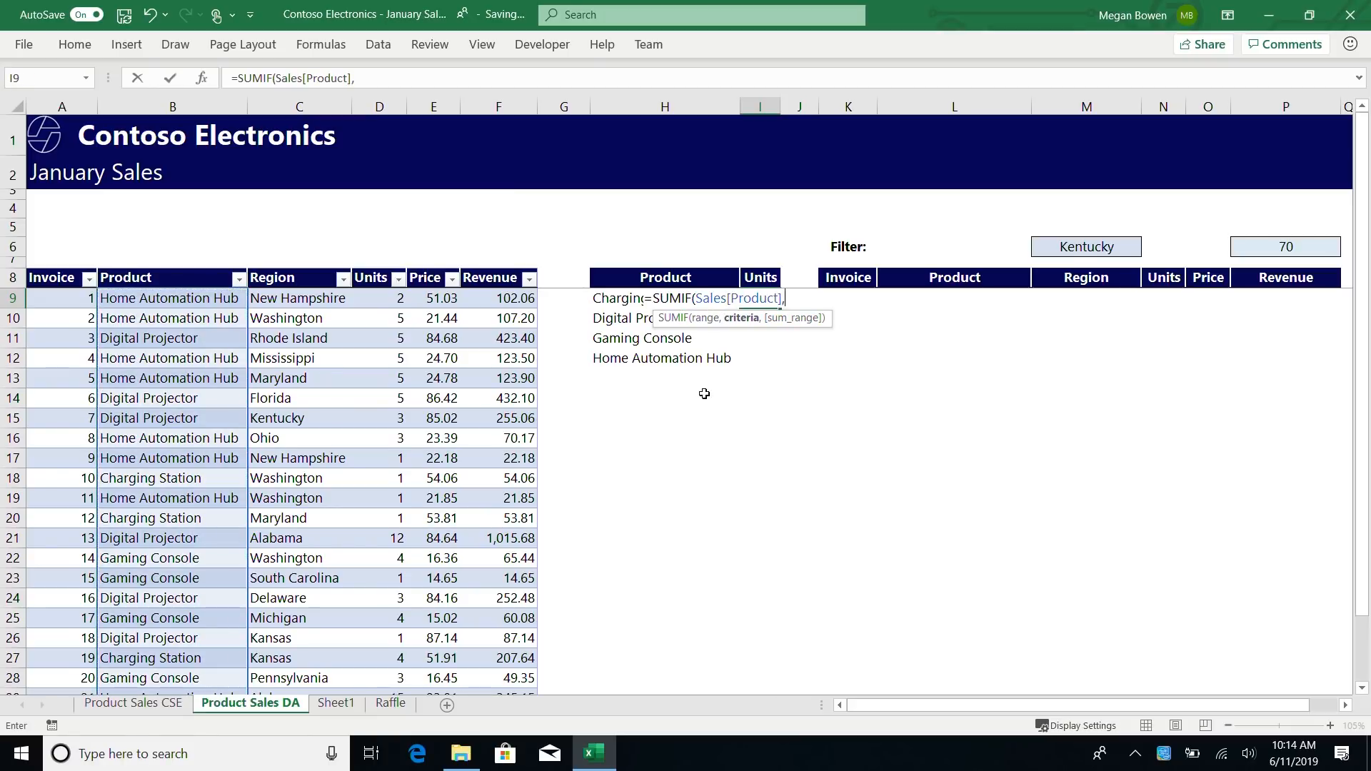
{"action": "left_click", "coordinate": [605, 299]}
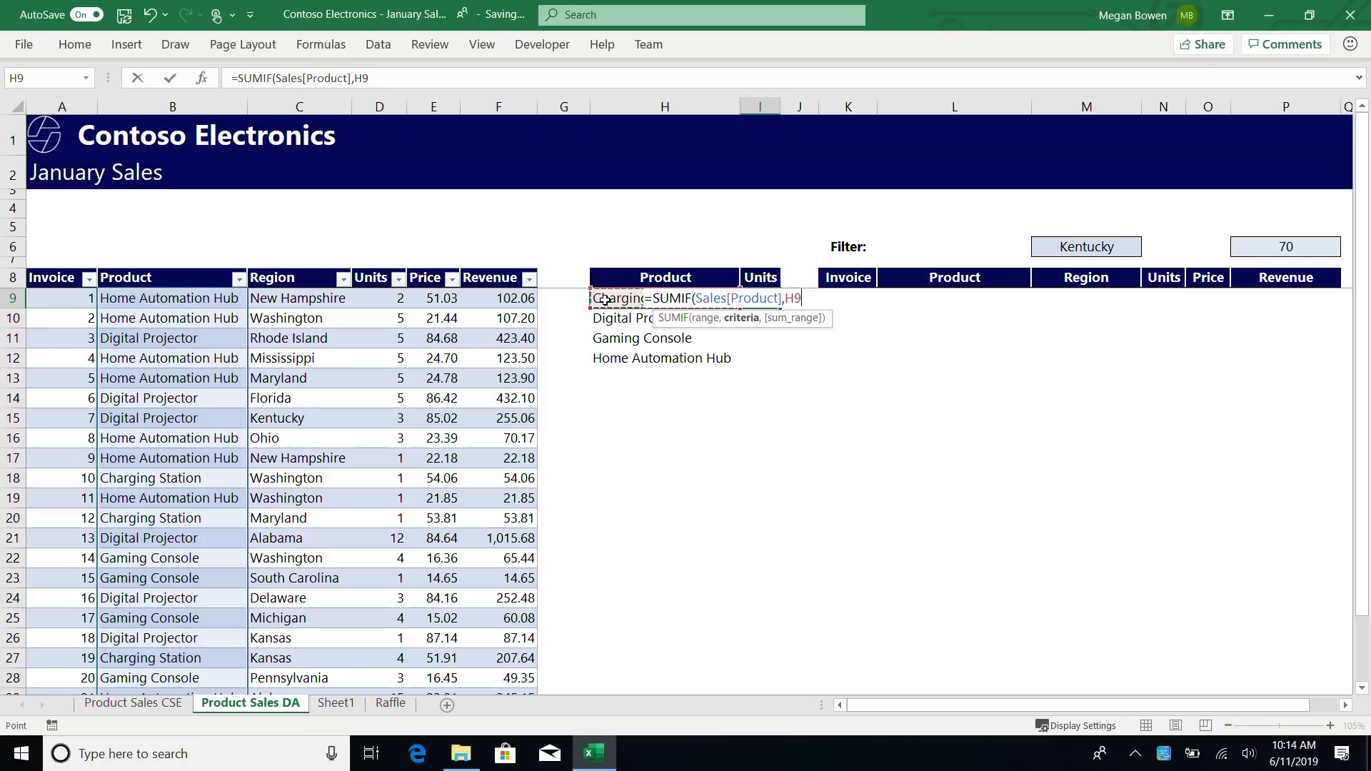
{"action": "type", "text": ","}
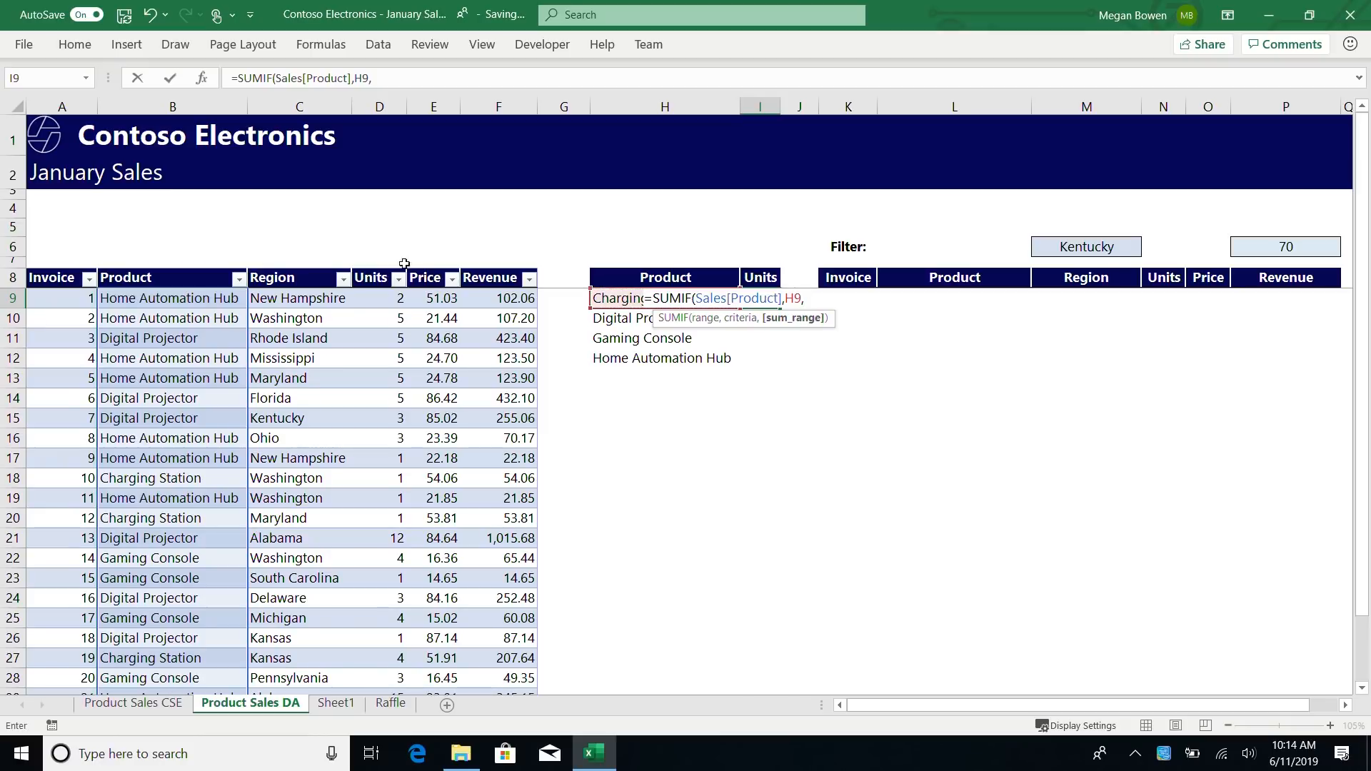
{"action": "left_click", "coordinate": [373, 270]}
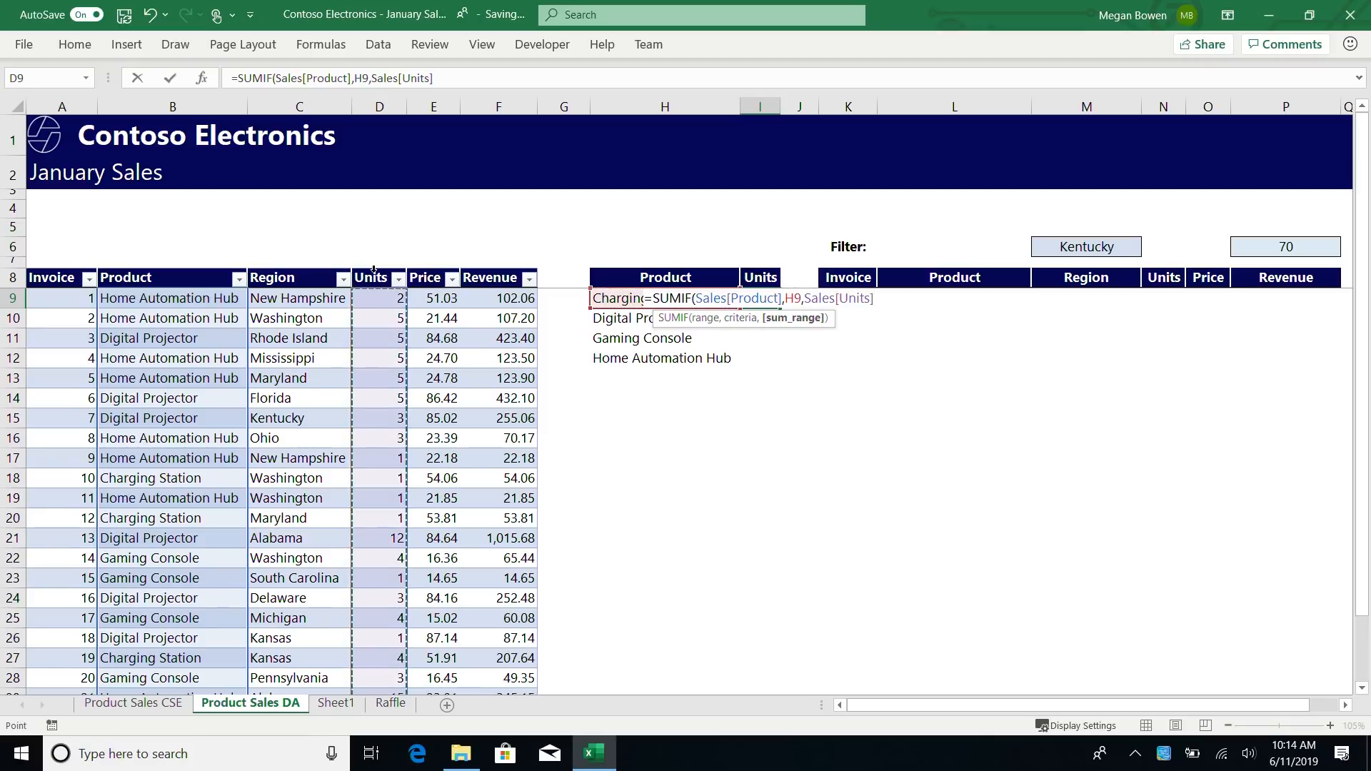
{"action": "key", "text": "Return"}
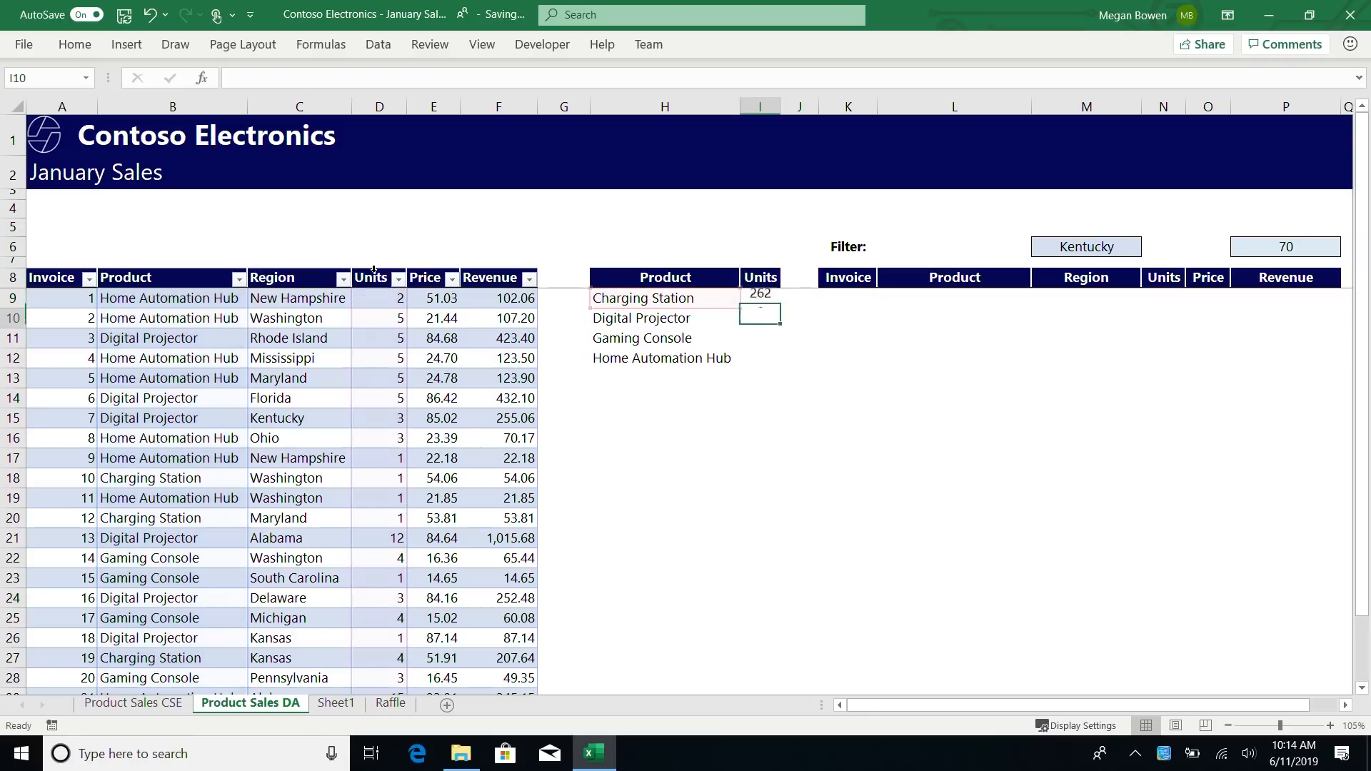
Fill the I9 SUMIF formula down through I12.
{"action": "key", "text": "Up"}
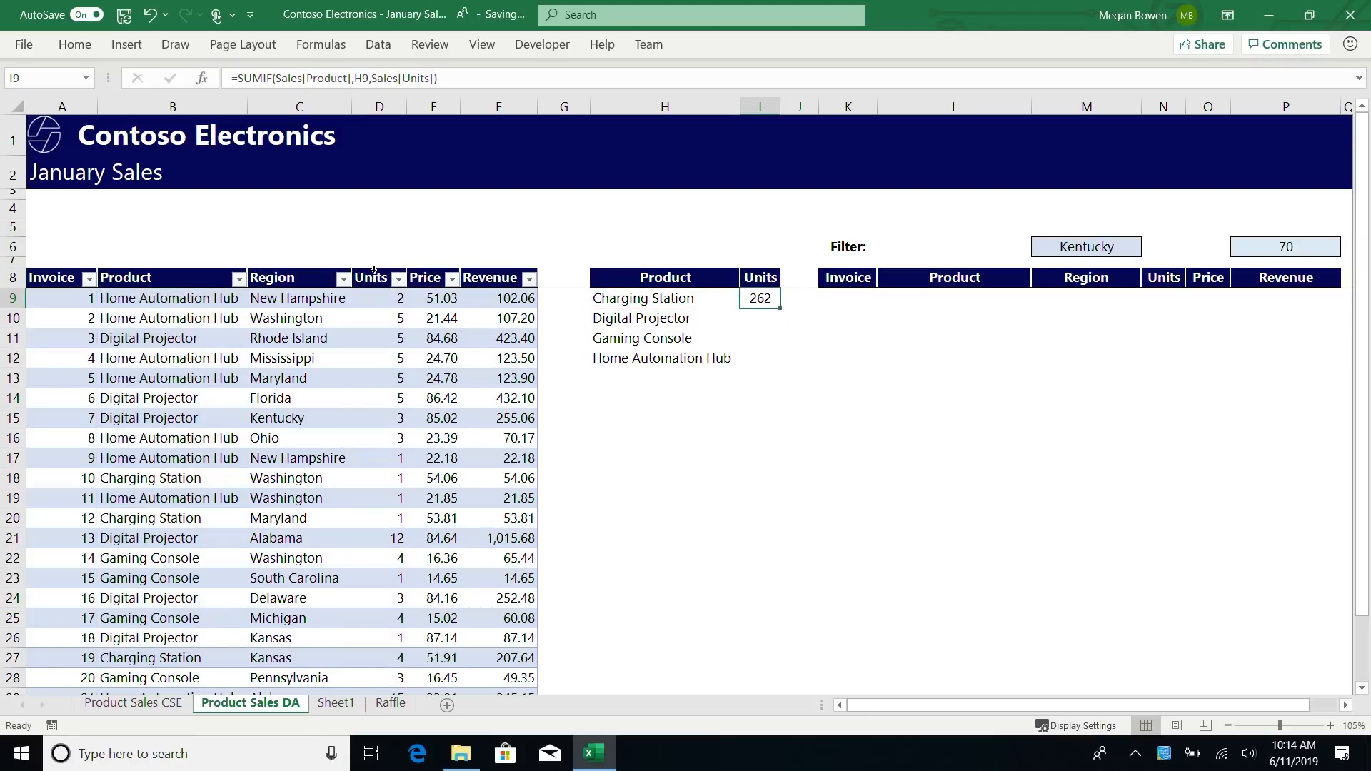
{"action": "key", "text": "shift+Down"}
{"action": "key", "text": "shift+Down"}
{"action": "key", "text": "shift+Down"}
{"action": "key", "text": "ctrl+d"}
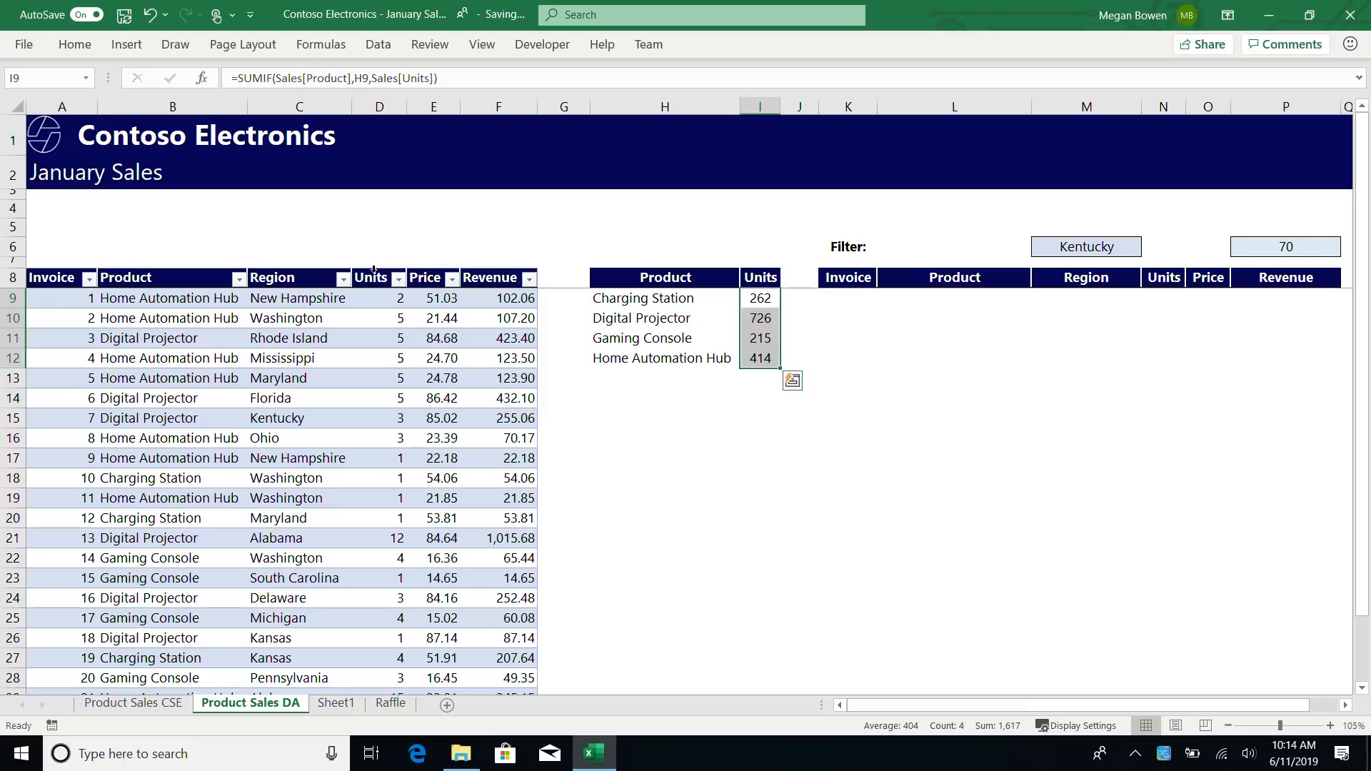
Change the product for invoice 1 in B9 to VR Meeting.
{"action": "key", "text": "Left"}
{"action": "key", "text": "Left"}
{"action": "key", "text": "Left"}
{"action": "key", "text": "Left"}
{"action": "key", "text": "Left"}
{"action": "key", "text": "Left"}
{"action": "key", "text": "Left"}
{"action": "key", "text": "Down"}
{"action": "key", "text": "Up"}
{"action": "type", "text": "VR"}
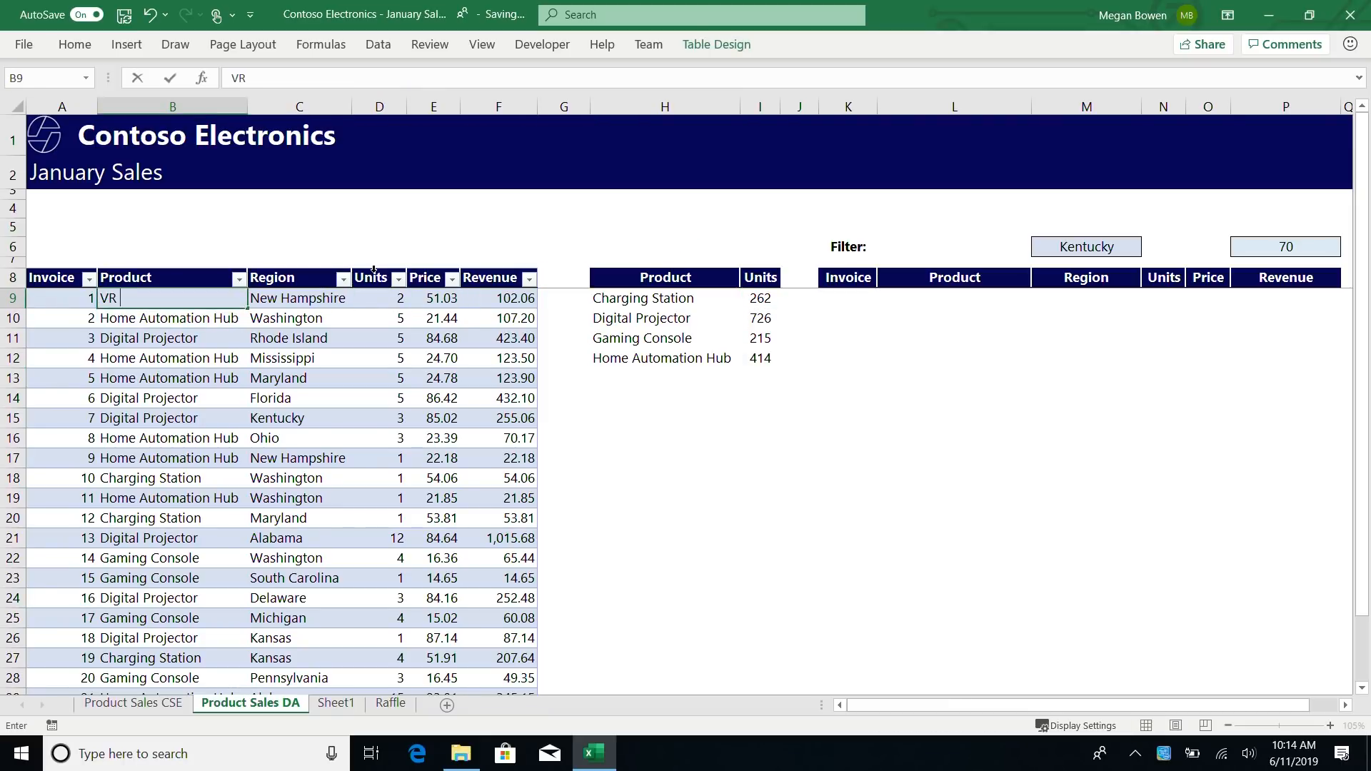
{"action": "type", "text": " Meeting"}
{"action": "key", "text": "Return"}
Correct the product name in B9 to VR Headset.
{"action": "key", "text": "Up"}
{"action": "key", "text": "F2"}
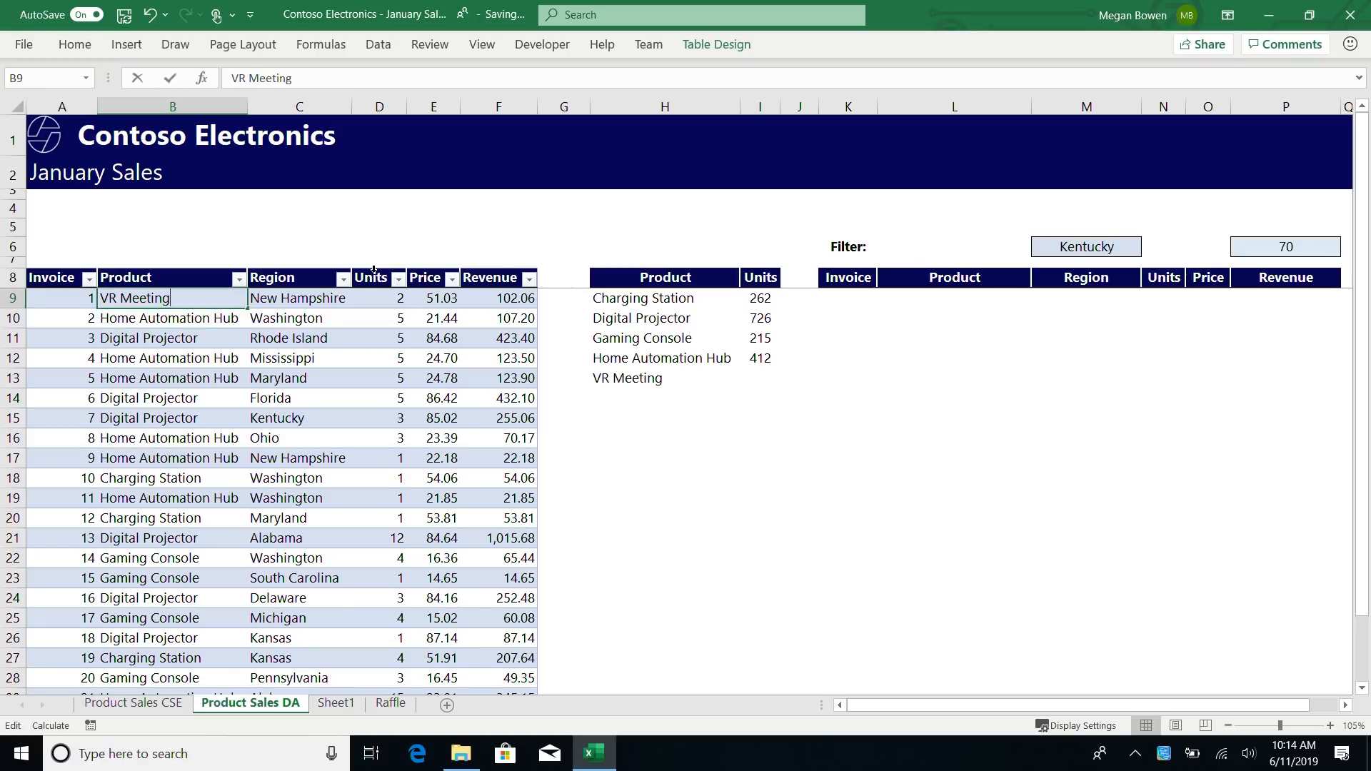
{"action": "key", "text": "ctrl+shift+Left"}
{"action": "type", "text": "HEadset"}
{"action": "key", "text": "Return"}
{"action": "key", "text": "Up"}
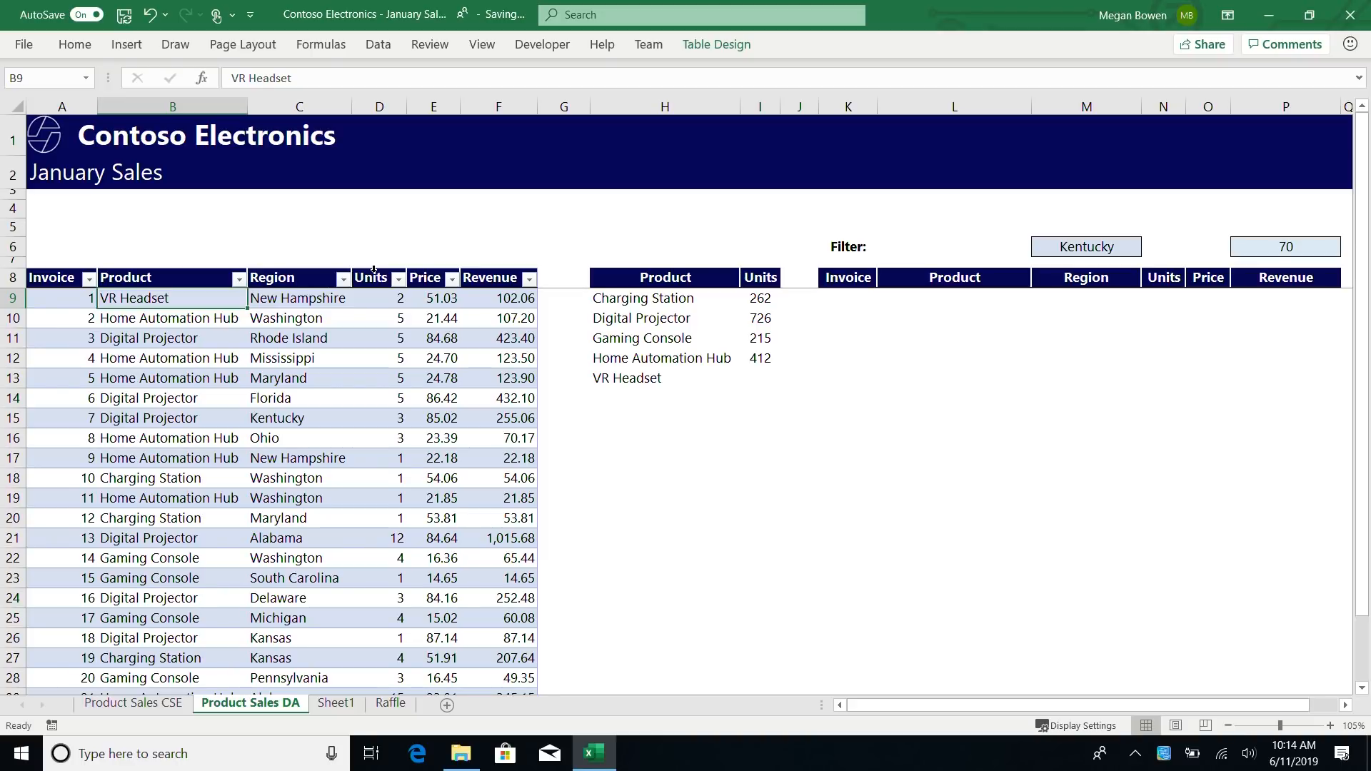
Check the copied Units formulas and fill the one in I12 down to I13, beside VR Headset.
{"action": "left_click", "coordinate": [771, 295]}
{"action": "key", "text": "Down"}
{"action": "key", "text": "Down"}
{"action": "key", "text": "Down"}
{"action": "key", "text": "Up"}
{"action": "key", "text": "Up"}
{"action": "key", "text": "Down"}
{"action": "key", "text": "Down"}
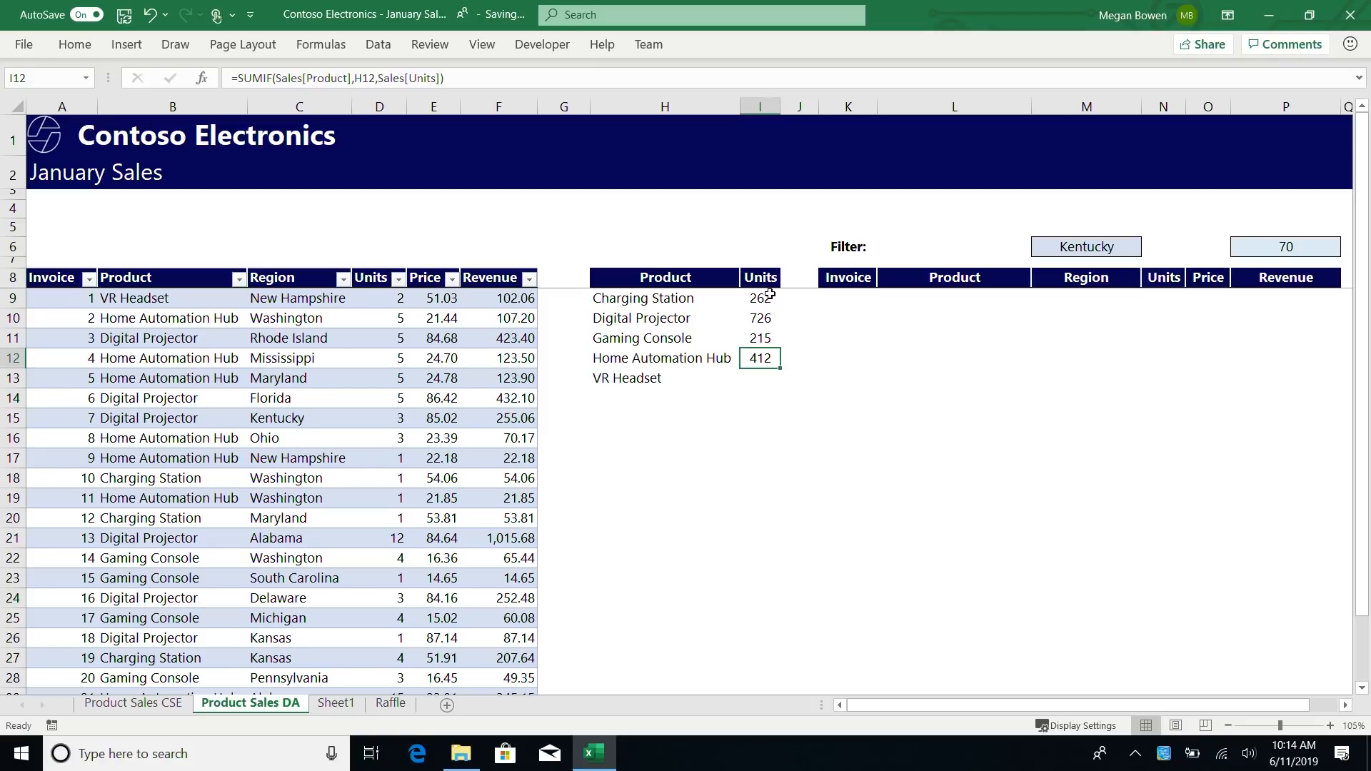
{"action": "key", "text": "shift+Down"}
{"action": "key", "text": "ctrl+d"}
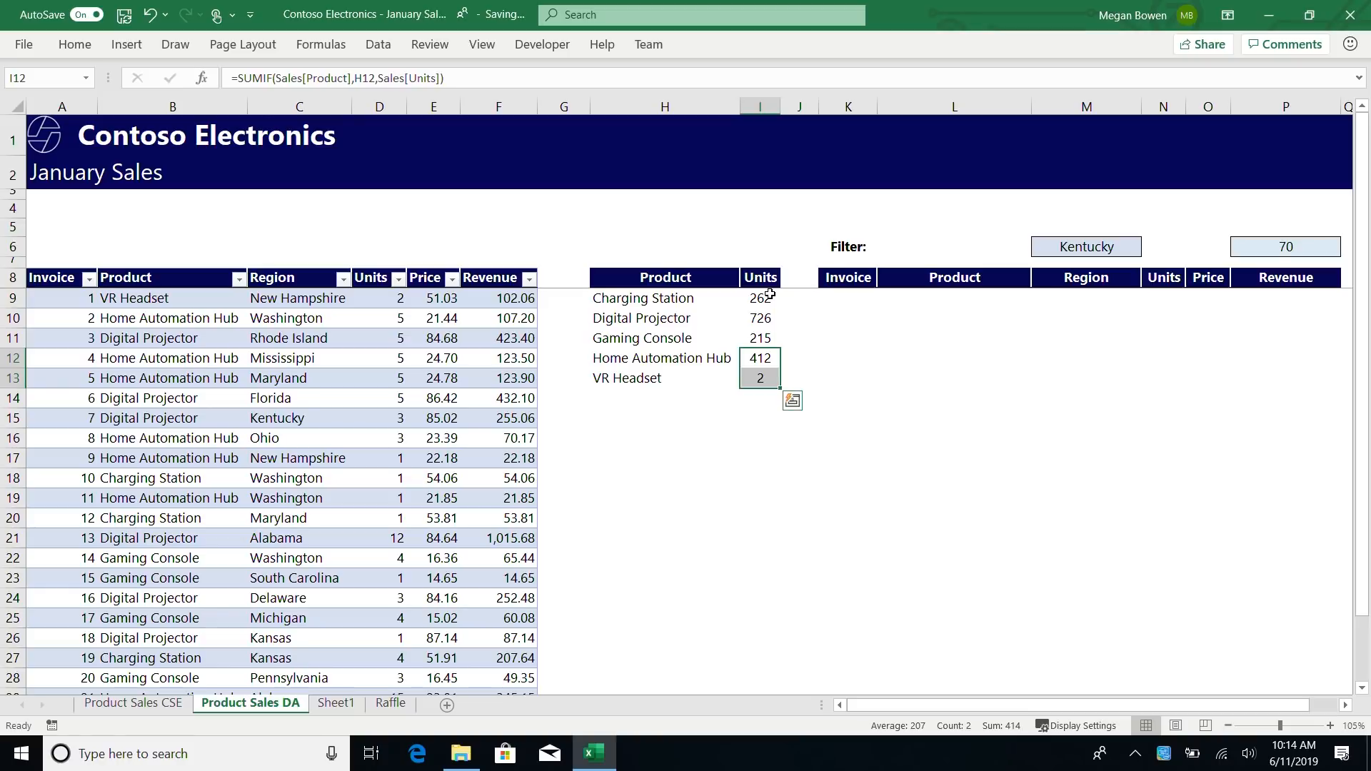
Clear the copied SUMIF formulas from I10:I13, keeping only the one in I9.
{"action": "key", "text": "Up"}
{"action": "key", "text": "Up"}
{"action": "key", "text": "shift+Down"}
{"action": "key", "text": "shift+Down"}
{"action": "key", "text": "shift+Down"}
{"action": "key", "text": "Delete"}
Extend the criteria of the I9 SUMIF formula from the single product cell to H9:H11.
{"action": "left_click", "coordinate": [771, 295]}
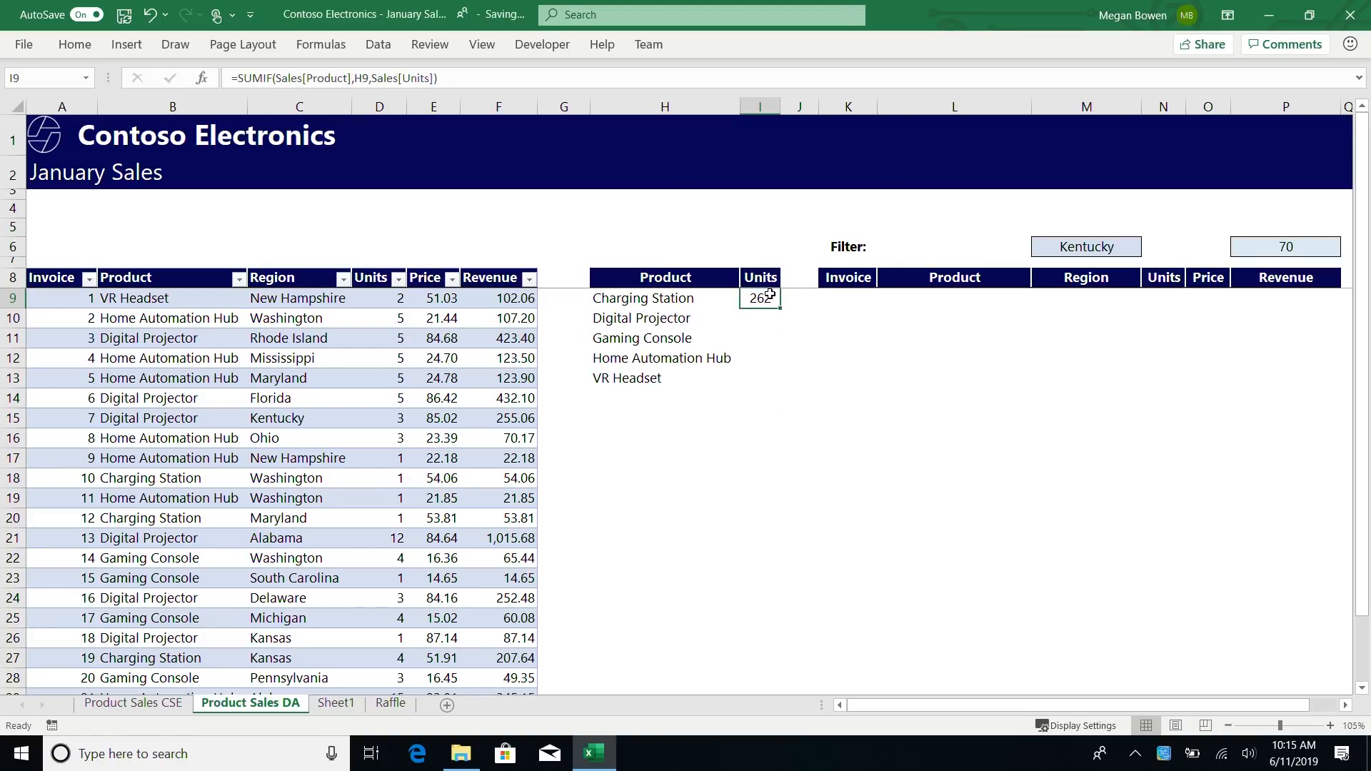
{"action": "key", "text": "F2"}
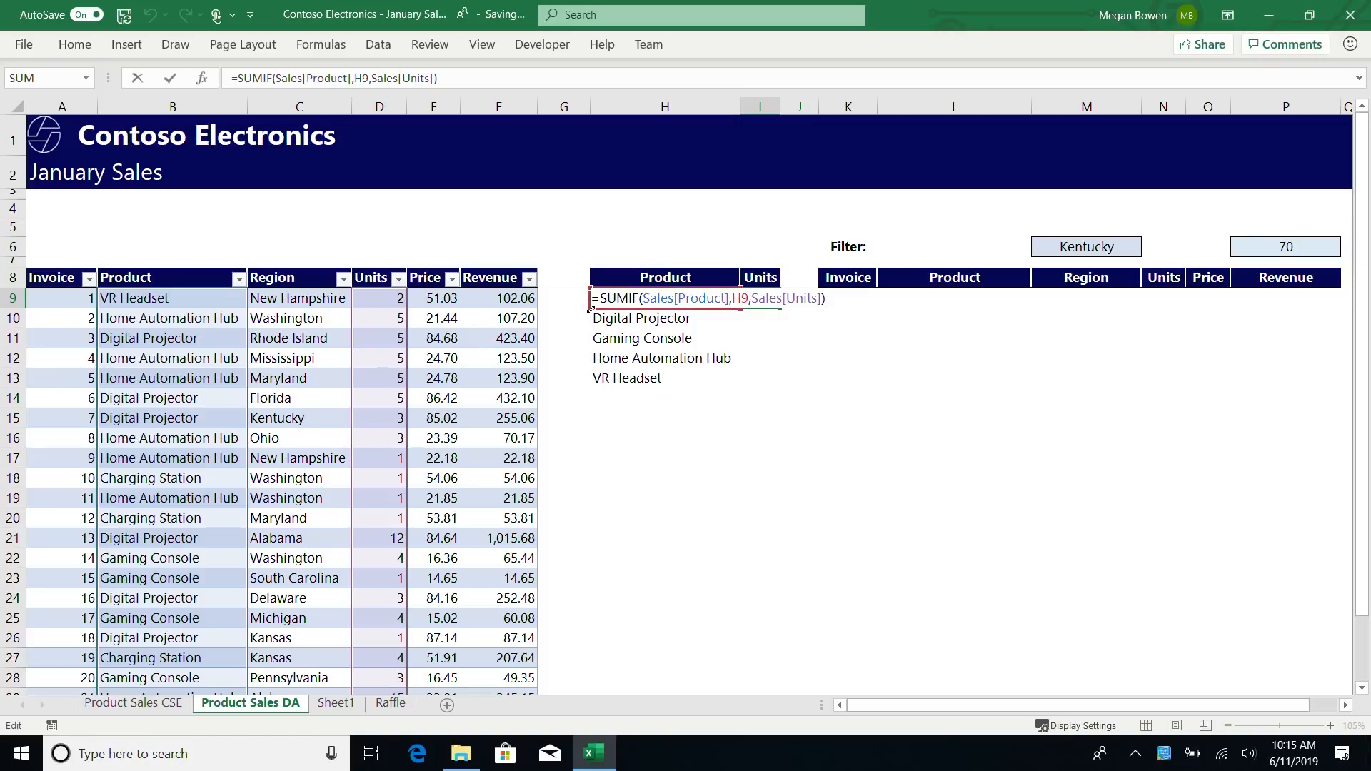
{"action": "left_click_drag", "start_coordinate": [589, 310], "coordinate": [591, 344]}
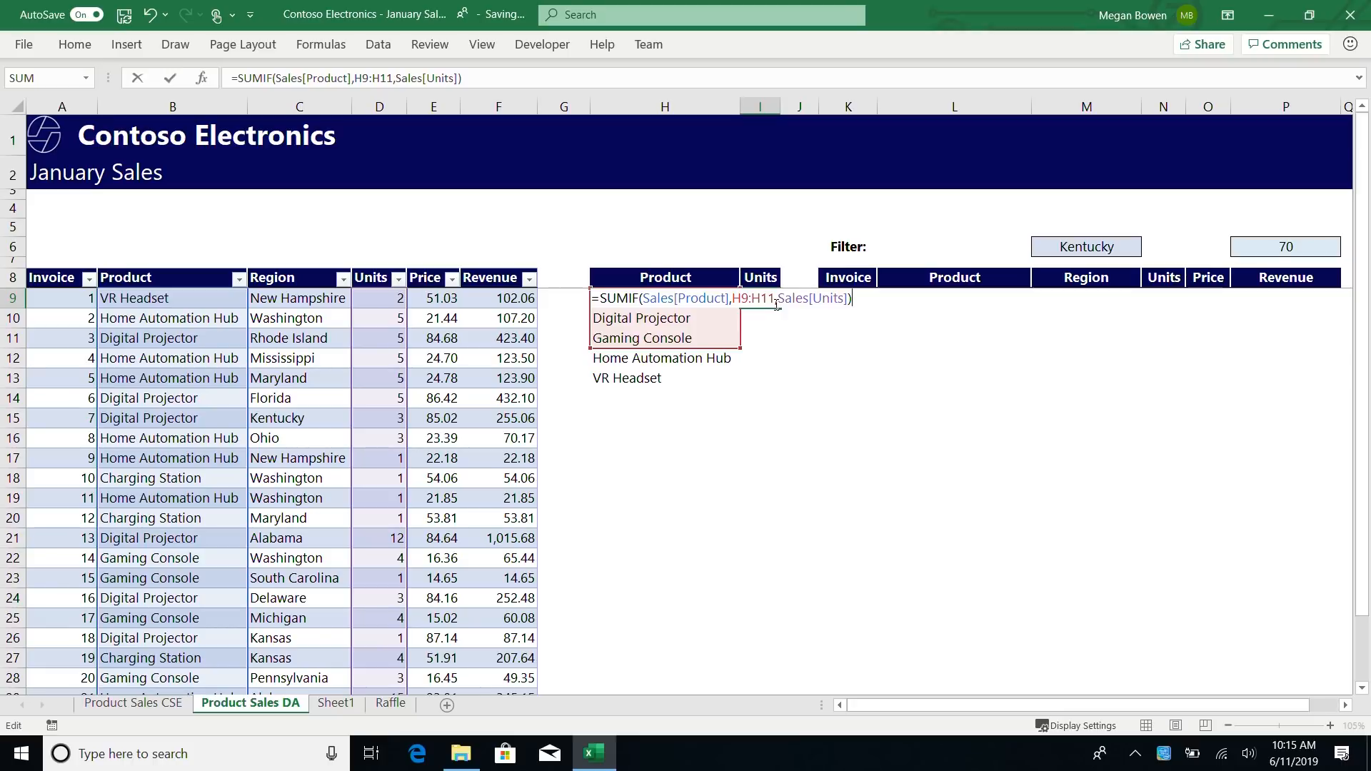
{"action": "key", "text": "Return"}
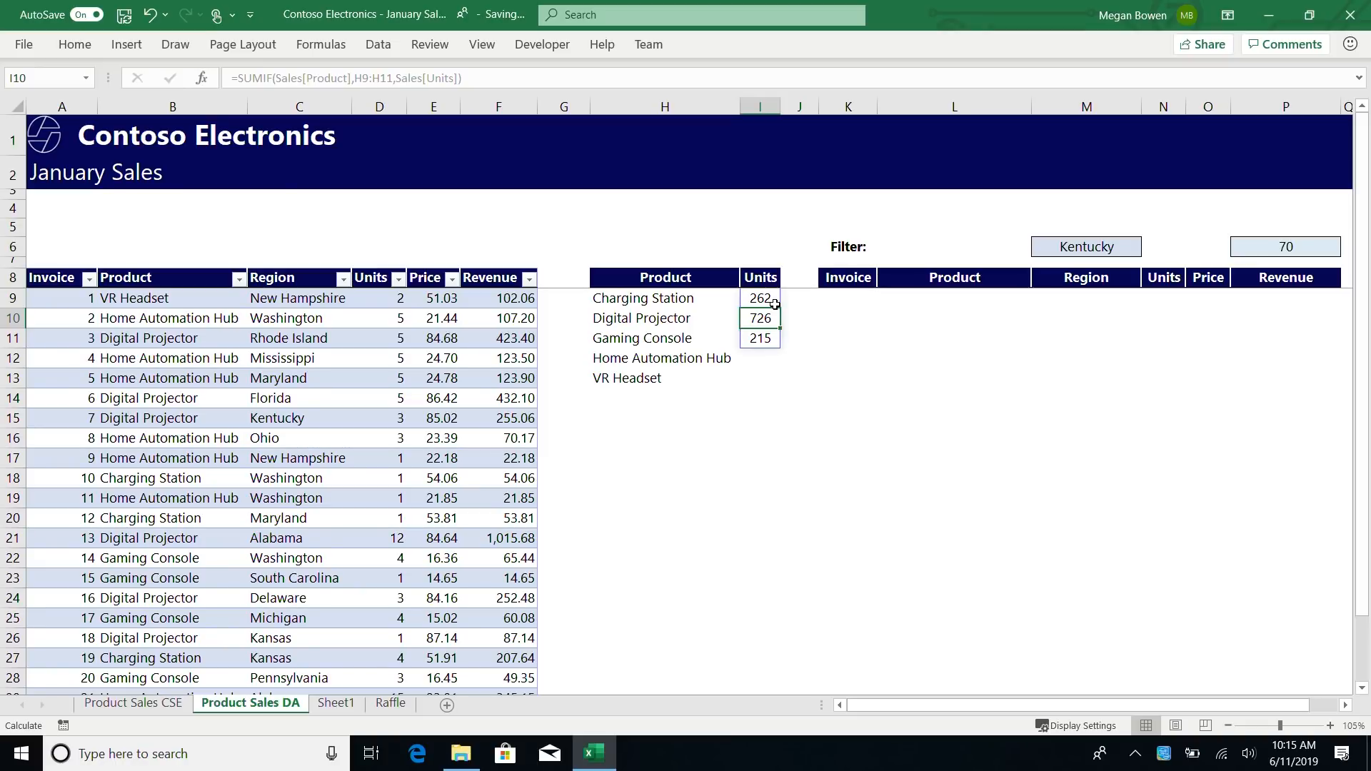
Extend the SUMIF criteria in I9 to the whole spilled product list so it reads =SUMIF(Sales[Product],H9#,Sales[Units]).
{"action": "double_click", "coordinate": [775, 305]}
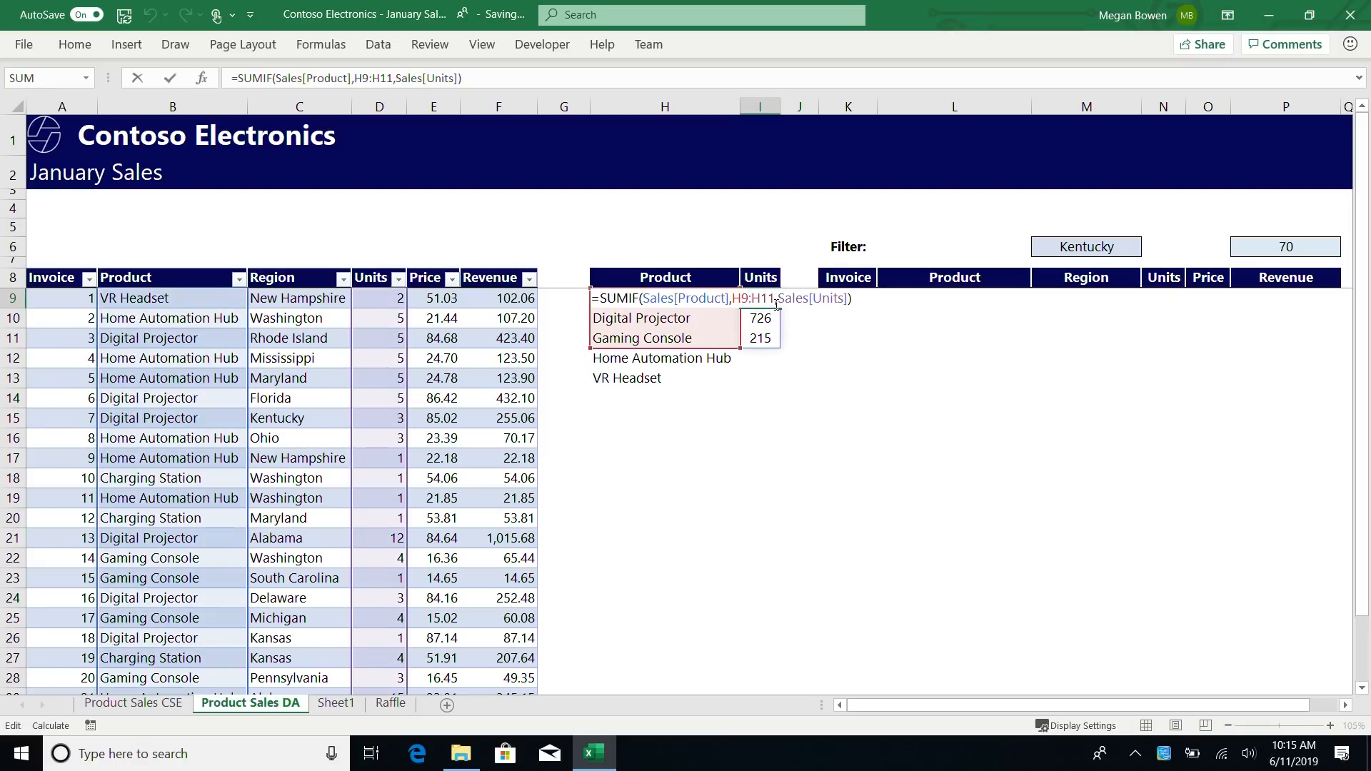
{"action": "left_click_drag", "start_coordinate": [592, 348], "coordinate": [592, 390]}
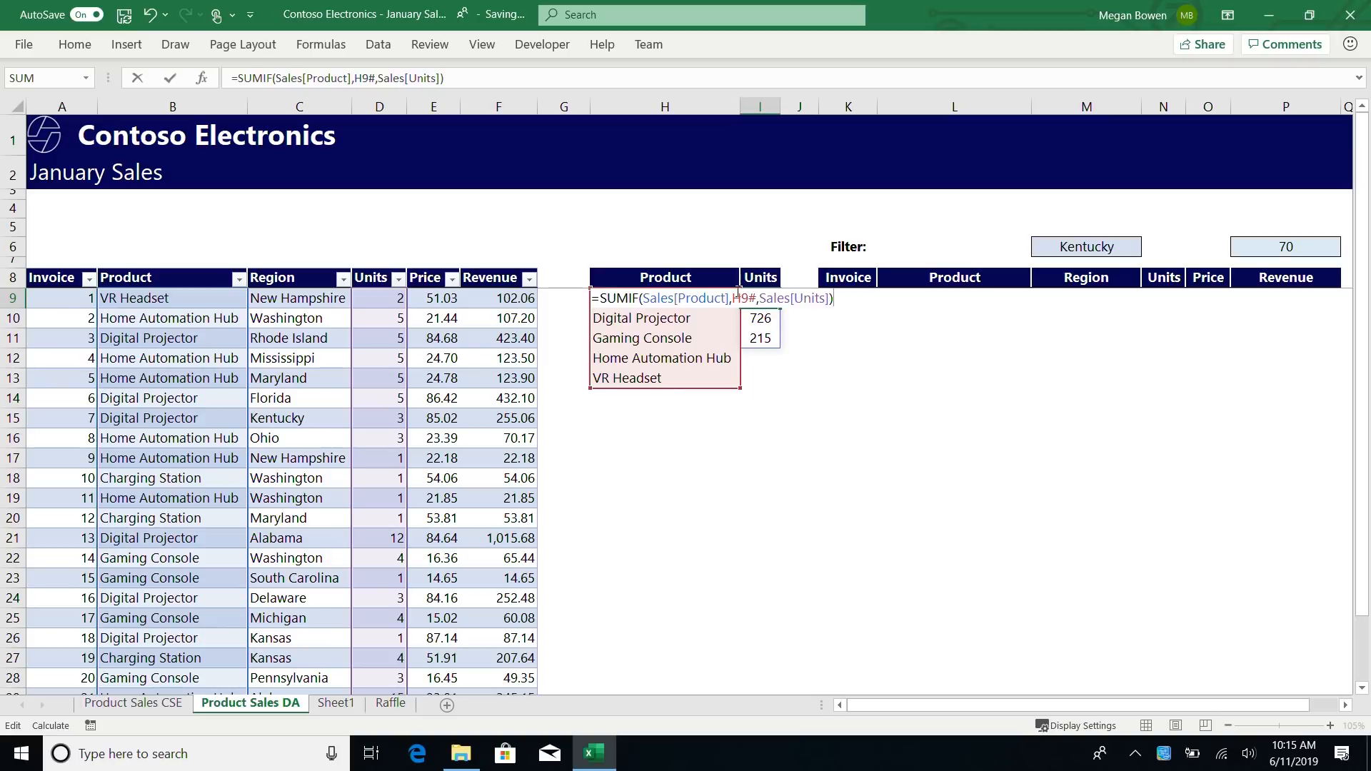
{"action": "left_click_drag", "start_coordinate": [755, 301], "coordinate": [730, 302]}
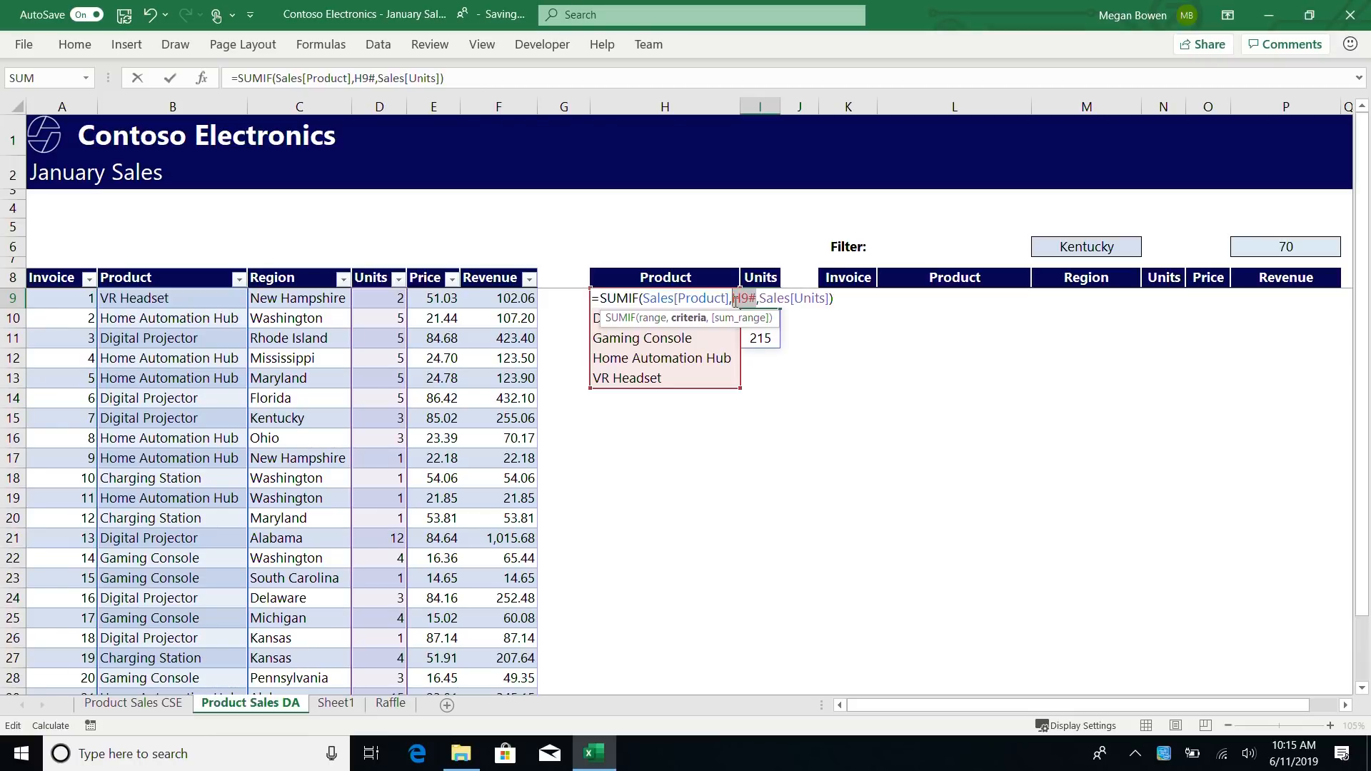
{"action": "key", "text": "Return"}
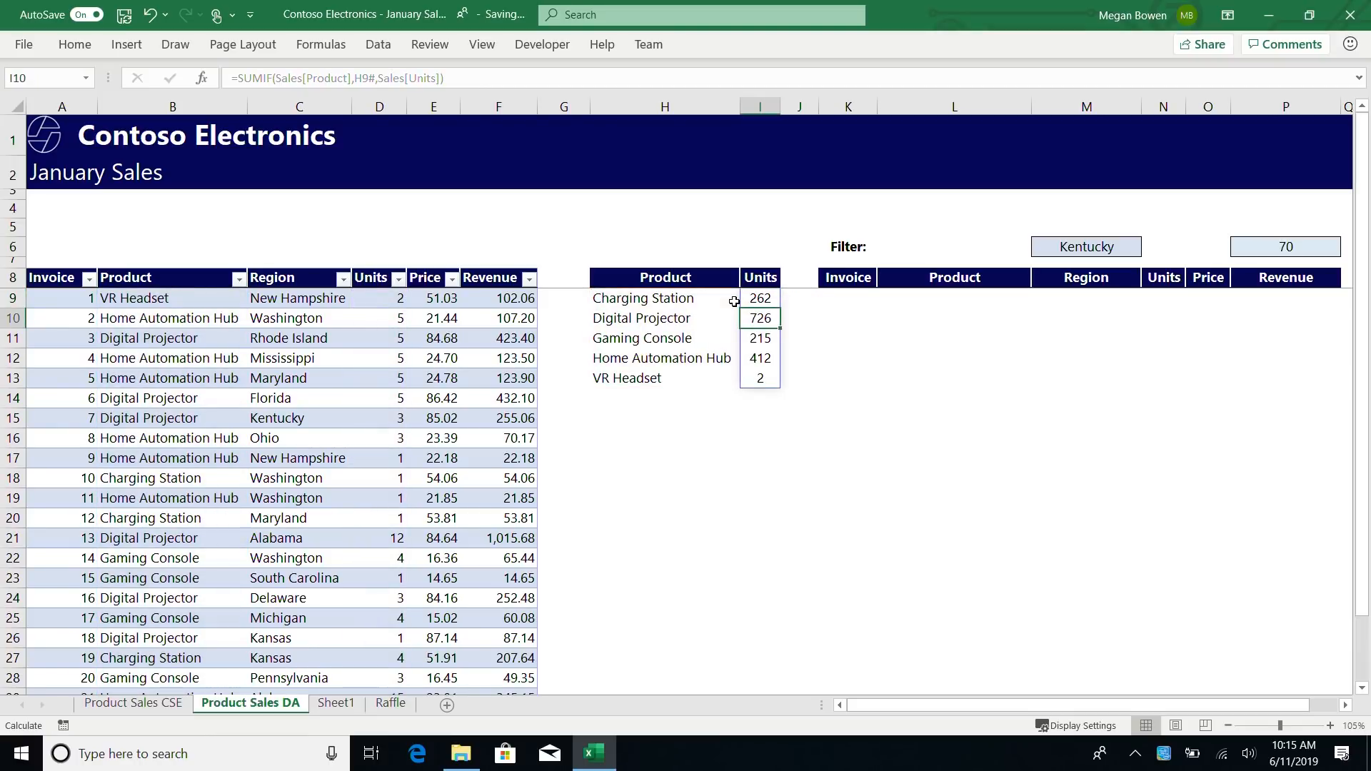
Copy Home Automation Hub from B10 over the VR Headset entry in B9.
{"action": "key", "text": "Left"}
{"action": "key", "text": "Left"}
{"action": "key", "text": "Left"}
{"action": "key", "text": "Left"}
{"action": "key", "text": "Left"}
{"action": "key", "text": "Left"}
{"action": "key", "text": "Left"}
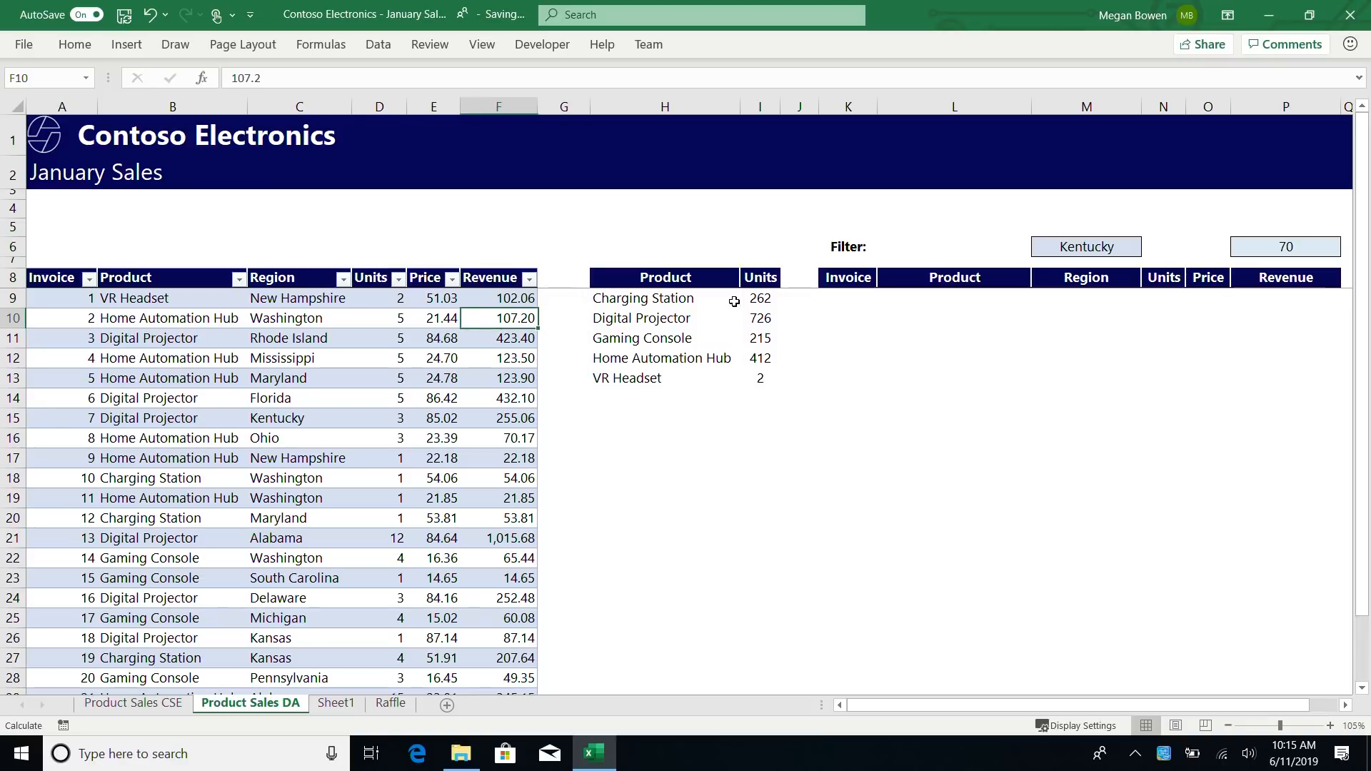
{"action": "key", "text": "ctrl+c"}
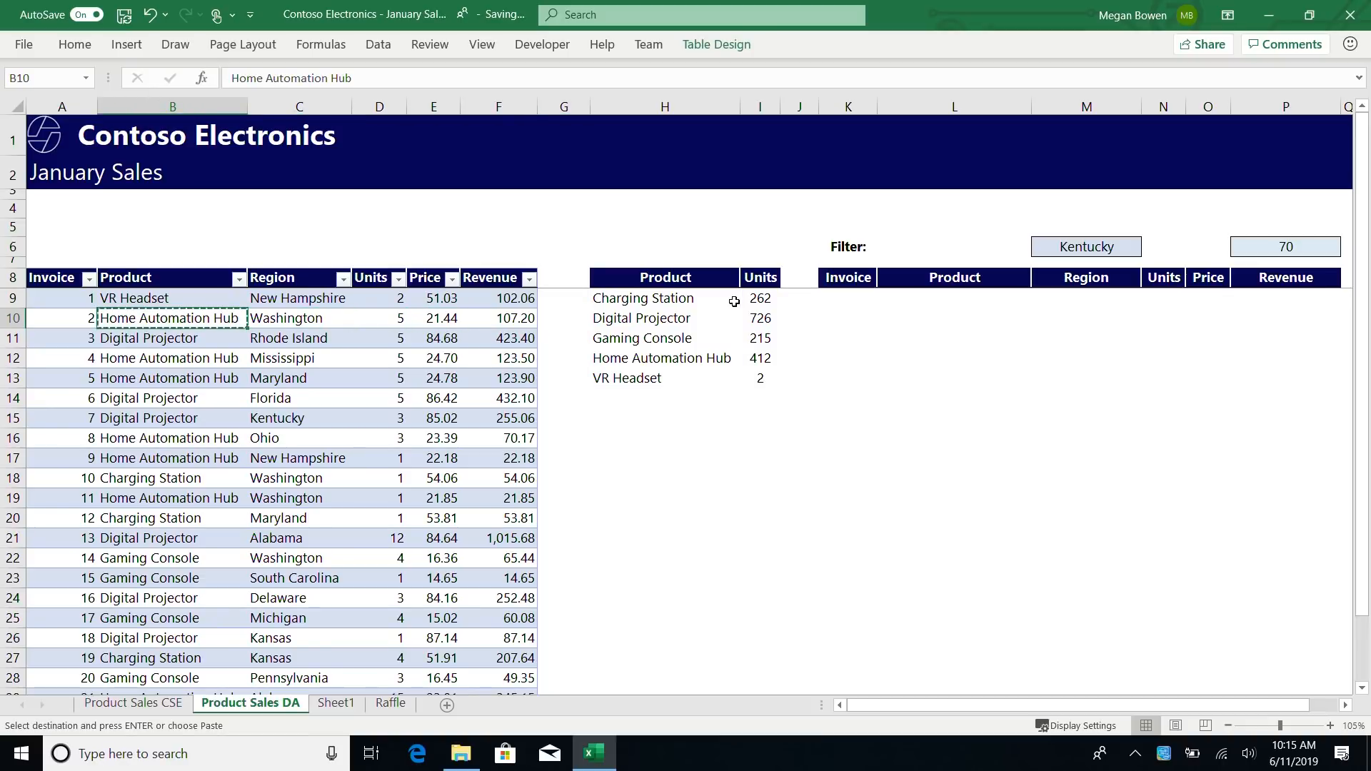
{"action": "key", "text": "Up"}
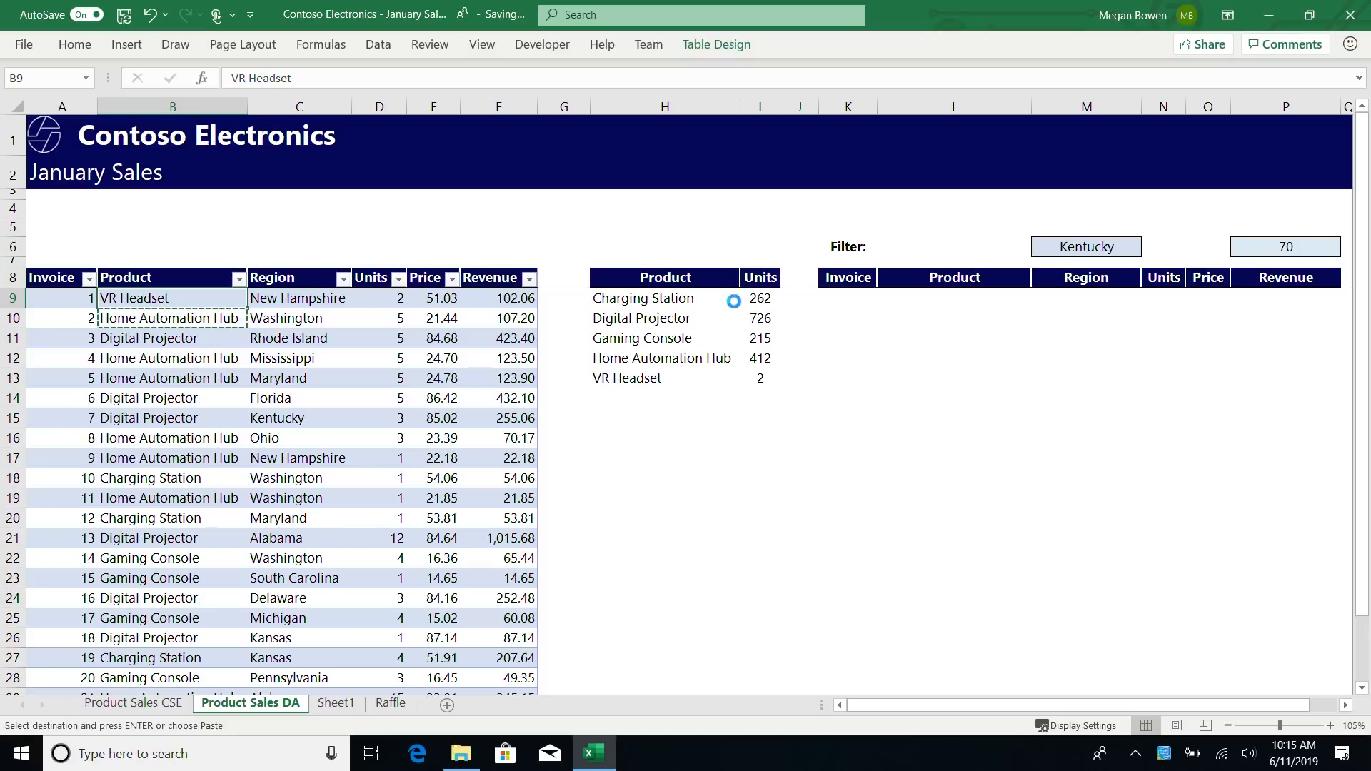
{"action": "key", "text": "ctrl+v"}
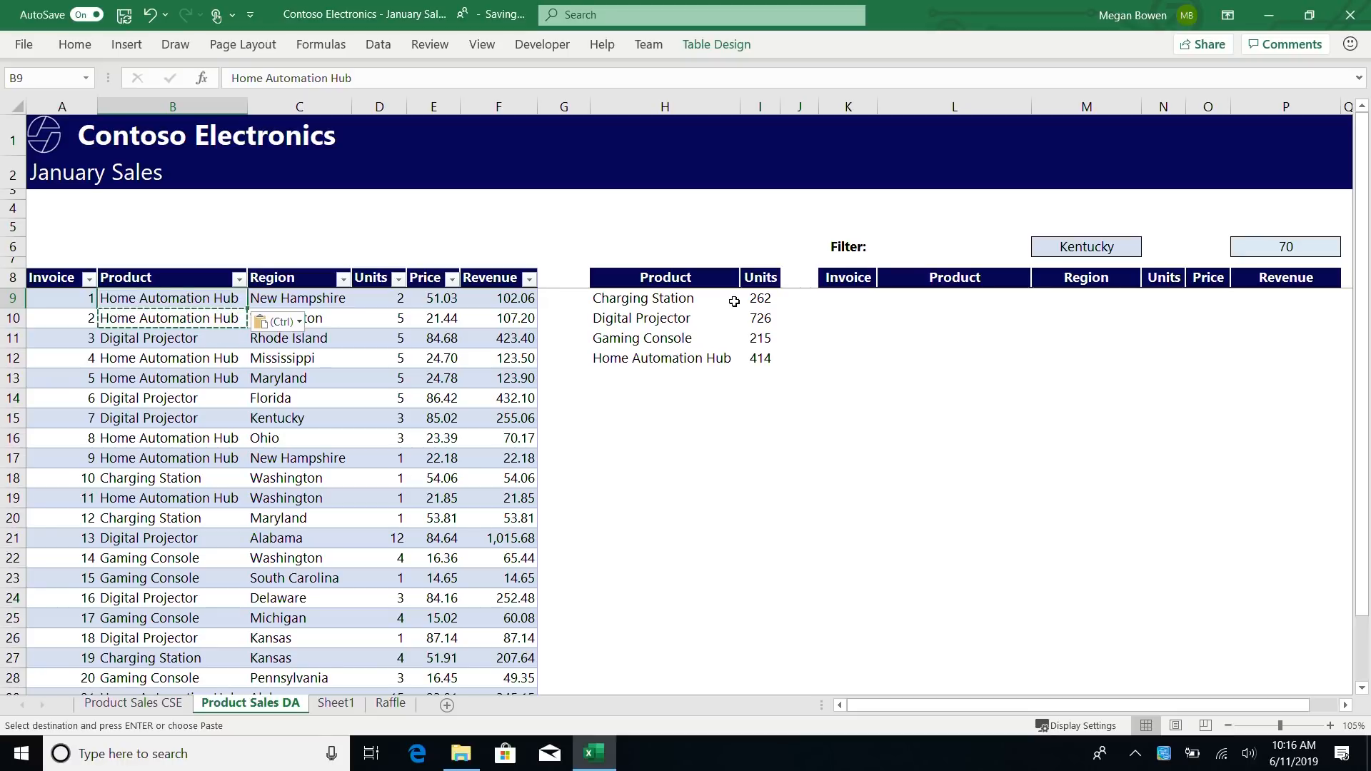
Start a FILTER formula in K9 with the whole Sales table as its array.
{"action": "left_click", "coordinate": [690, 300]}
{"action": "left_click", "coordinate": [769, 298]}
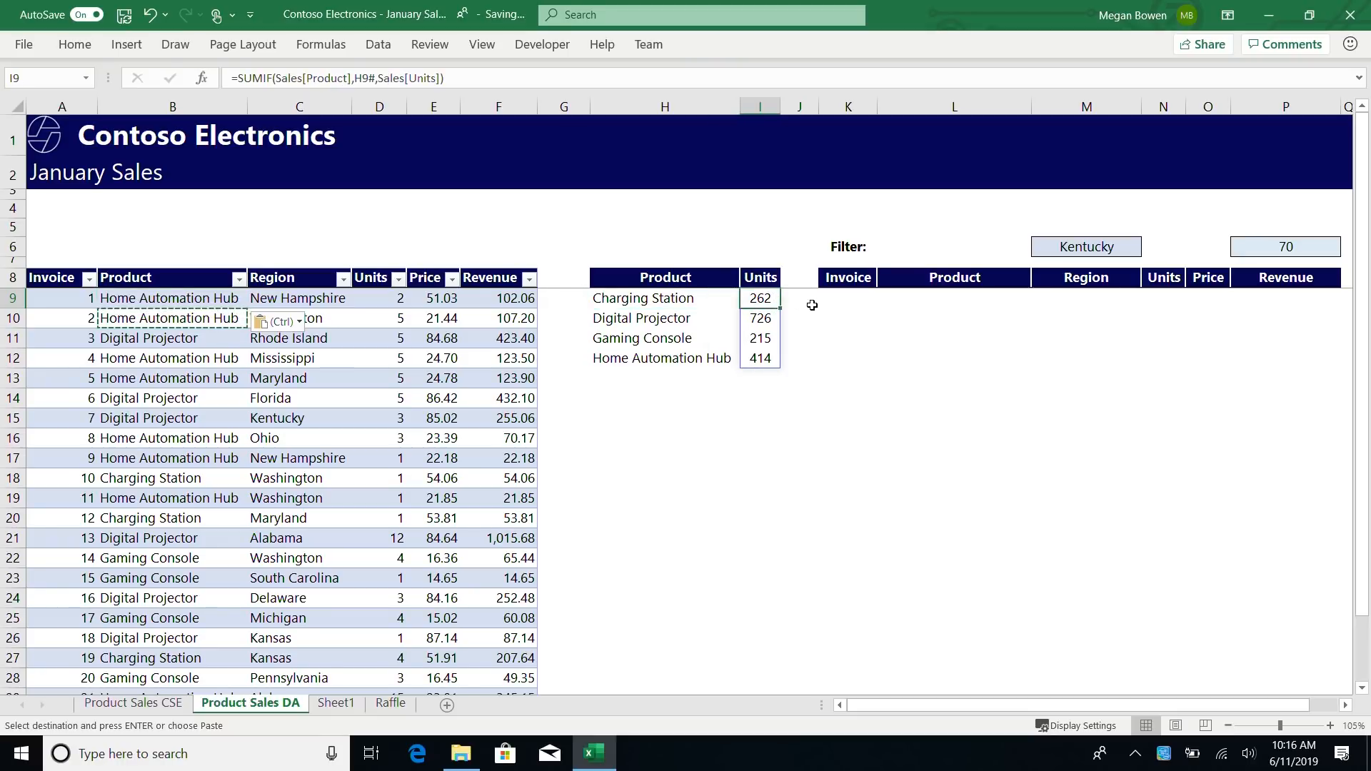
{"action": "left_click", "coordinate": [850, 299]}
{"action": "left_click_drag", "start_coordinate": [1280, 709], "coordinate": [1308, 708]}
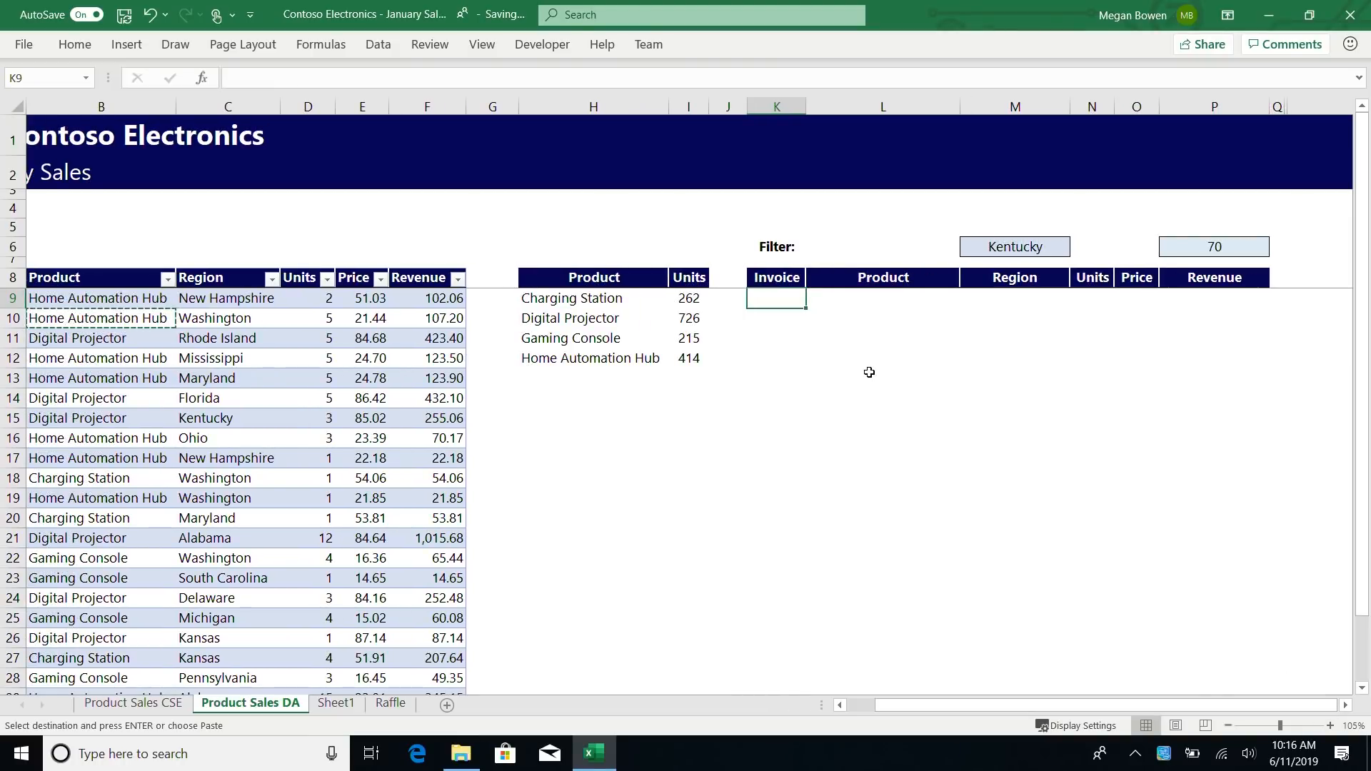
{"action": "type", "text": "=filt"}
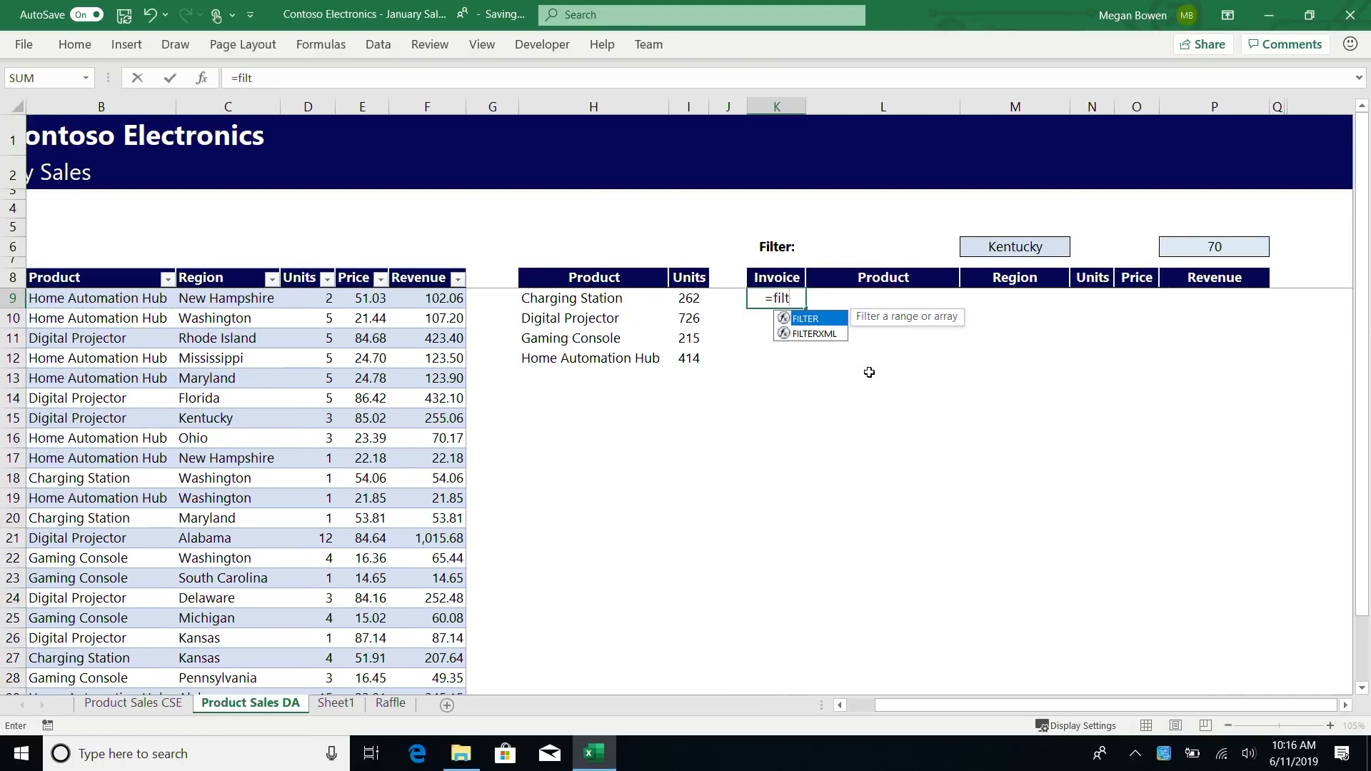
{"action": "key", "text": "Tab"}
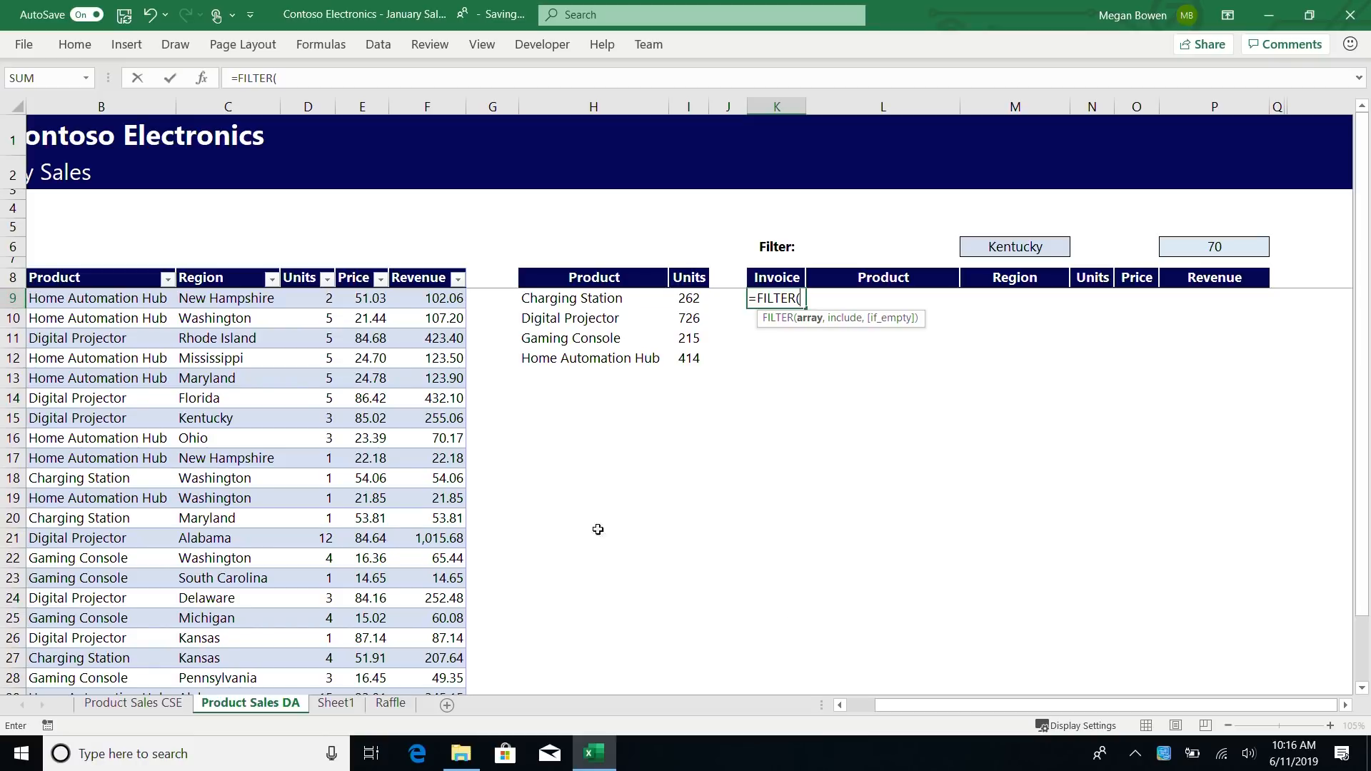
{"action": "left_click_drag", "start_coordinate": [919, 707], "coordinate": [893, 707]}
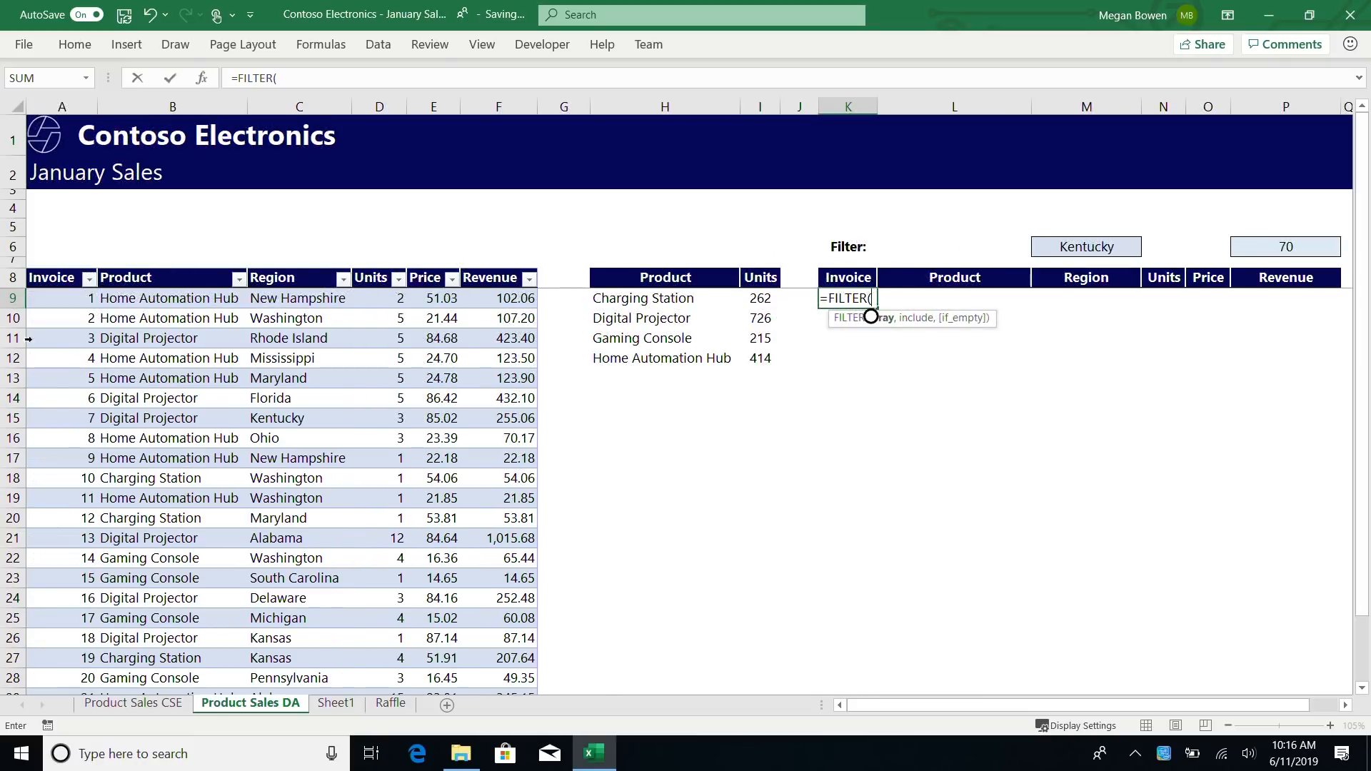
{"action": "left_click", "coordinate": [30, 265]}
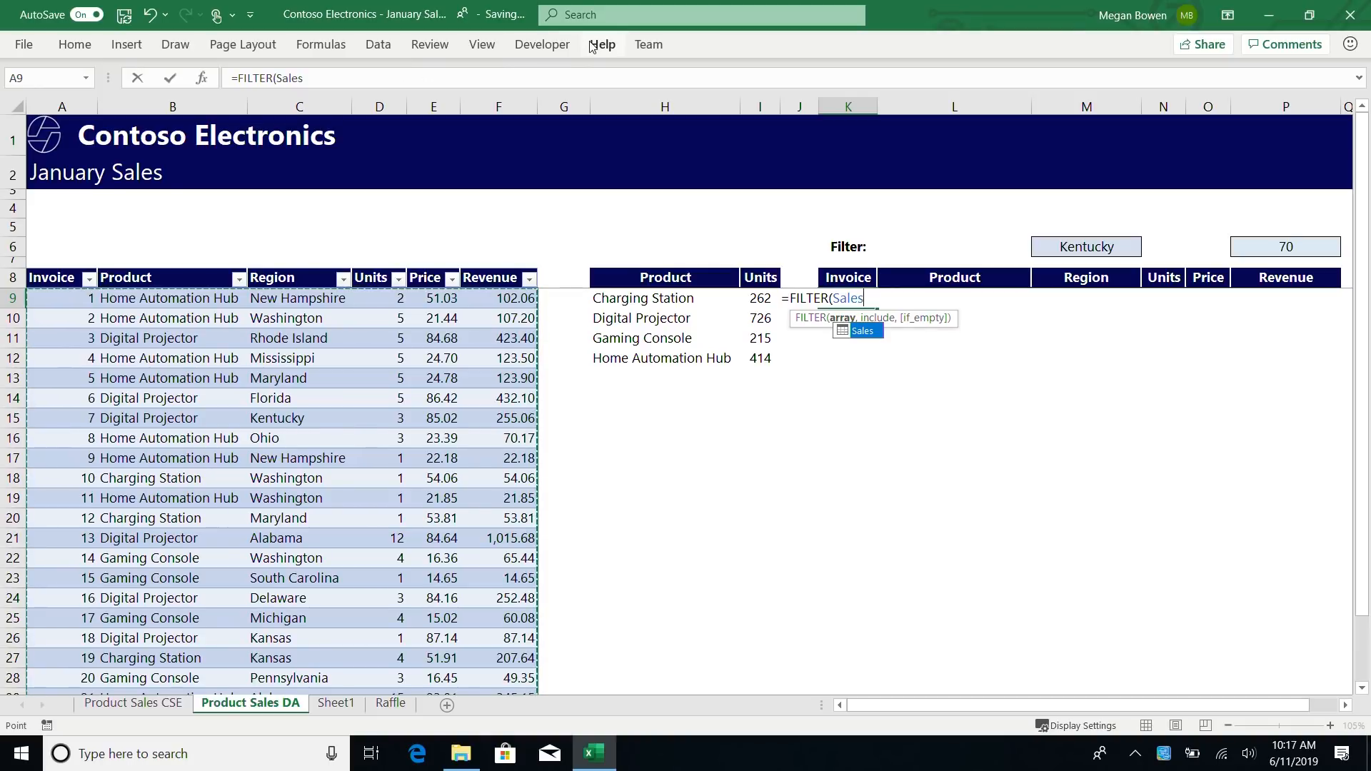
Complete the K9 formula with the region condition so it reads =FILTER(Sales,Sales[Region]=M6).
{"action": "type", "text": ","}
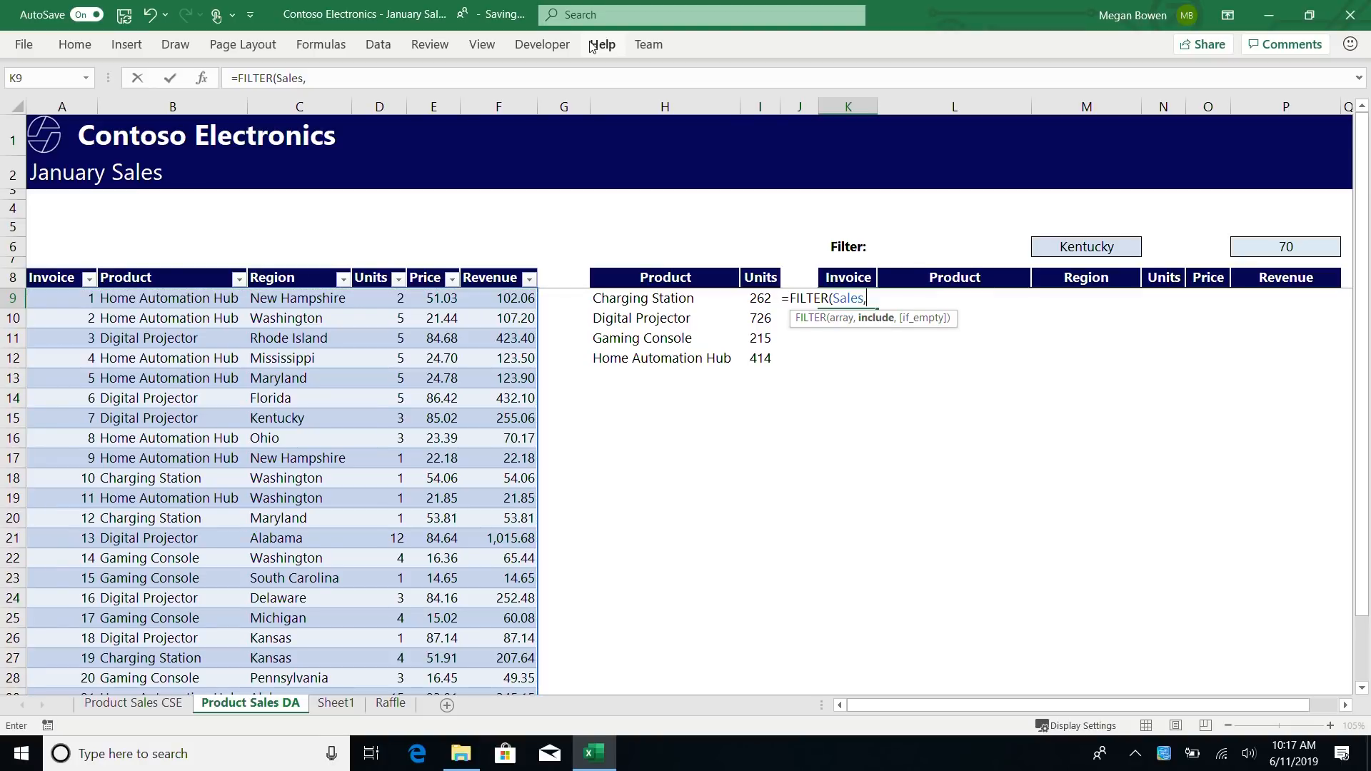
{"action": "left_click", "coordinate": [313, 269]}
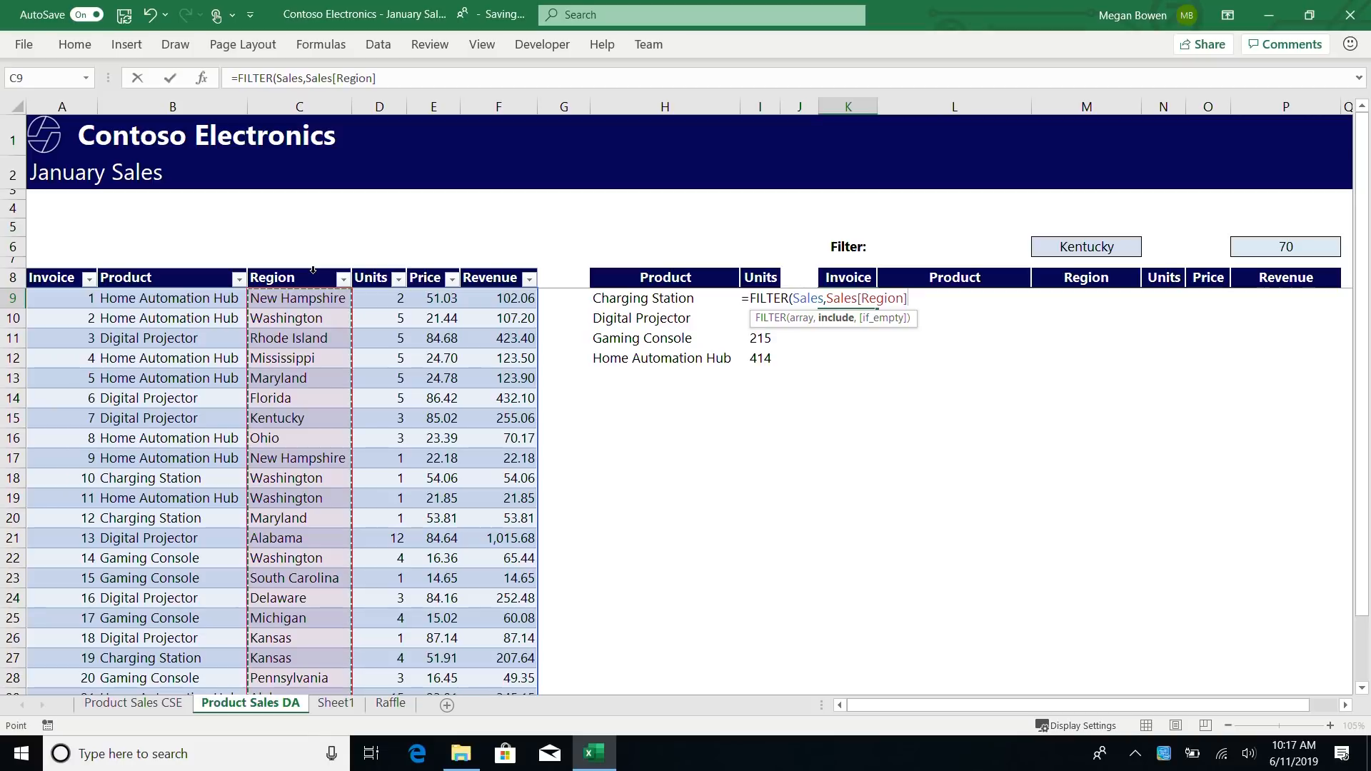
{"action": "type", "text": "="}
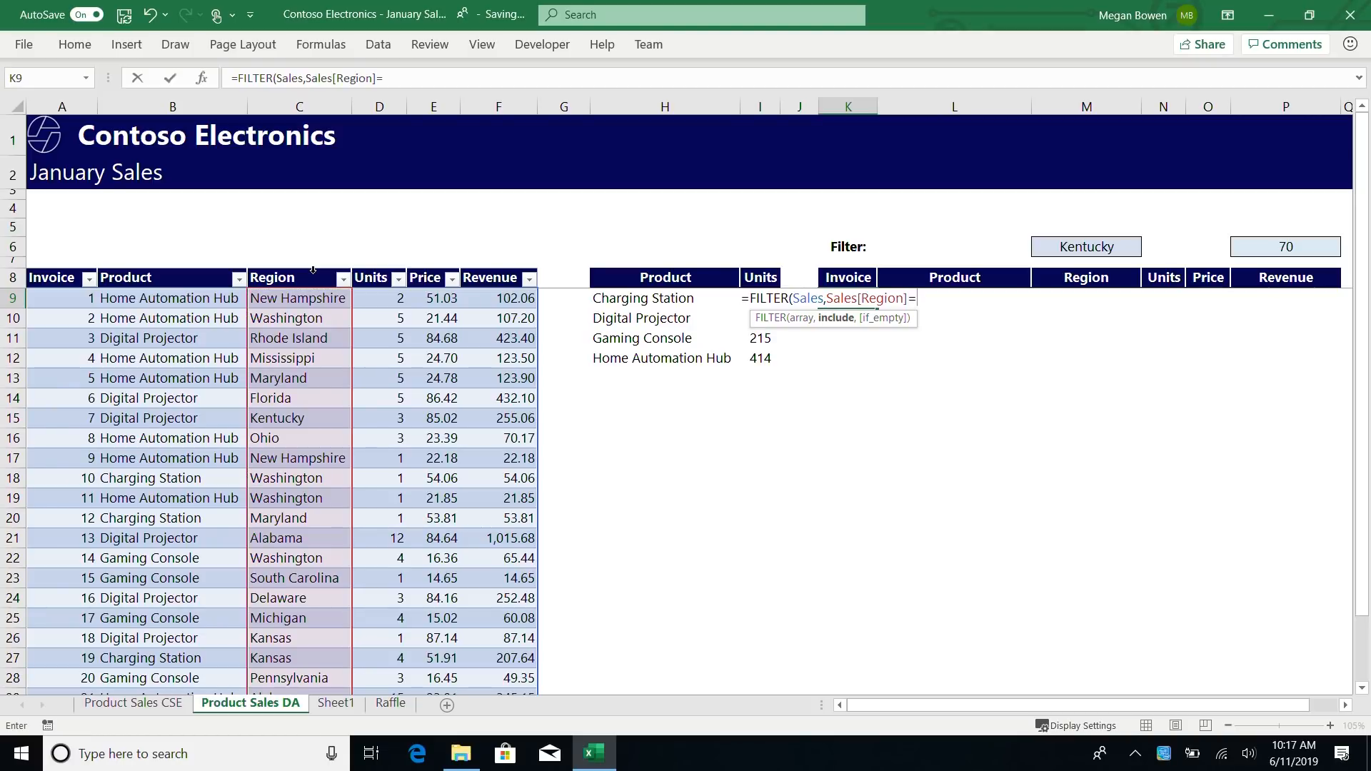
{"action": "left_click", "coordinate": [1078, 248]}
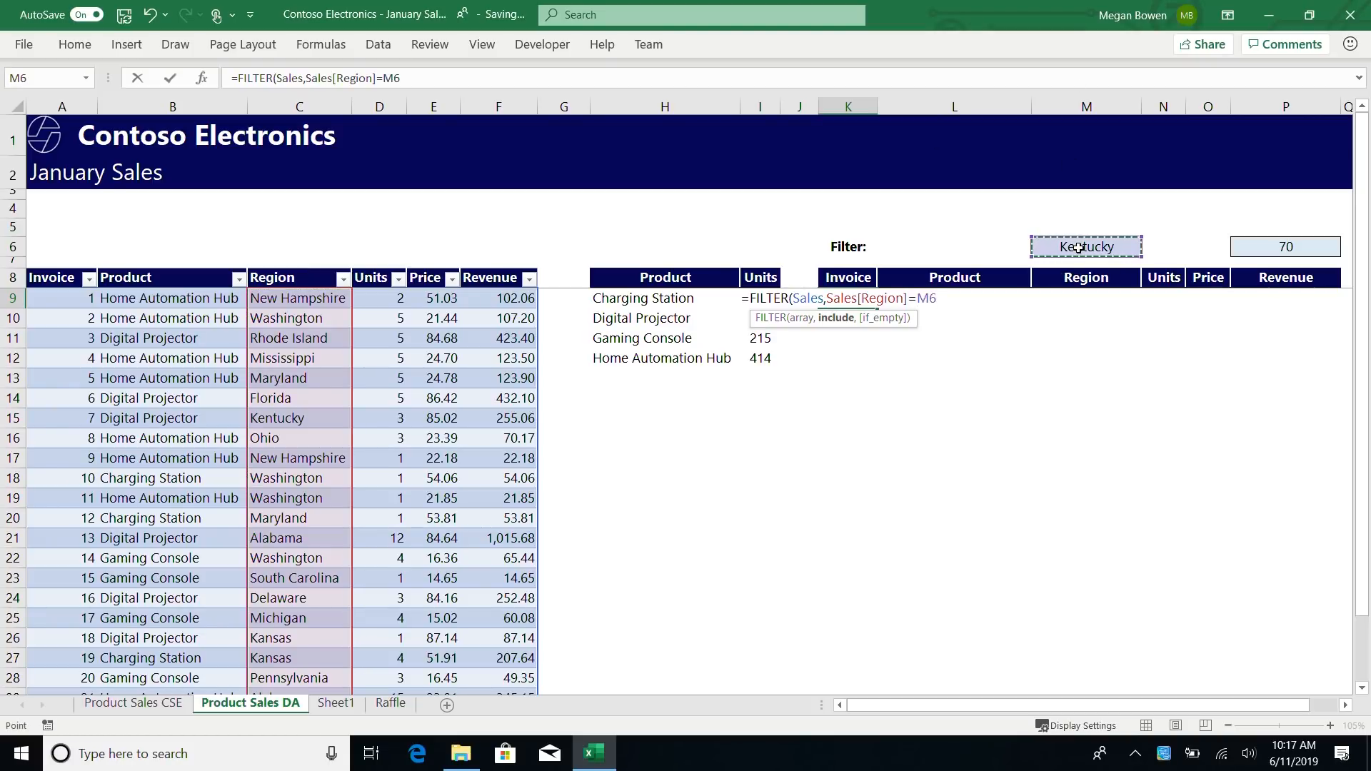
{"action": "type", "text": ")"}
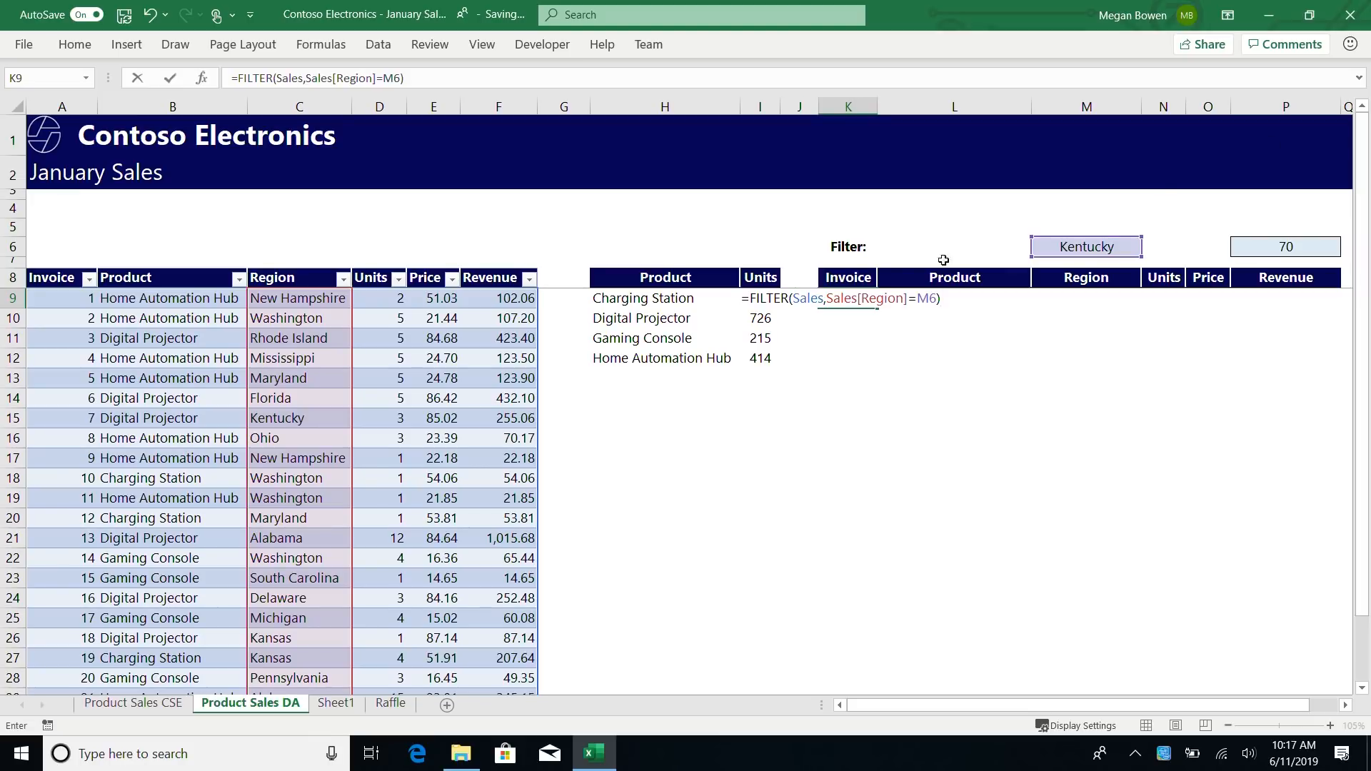
{"action": "left_click_drag", "start_coordinate": [829, 295], "coordinate": [939, 298]}
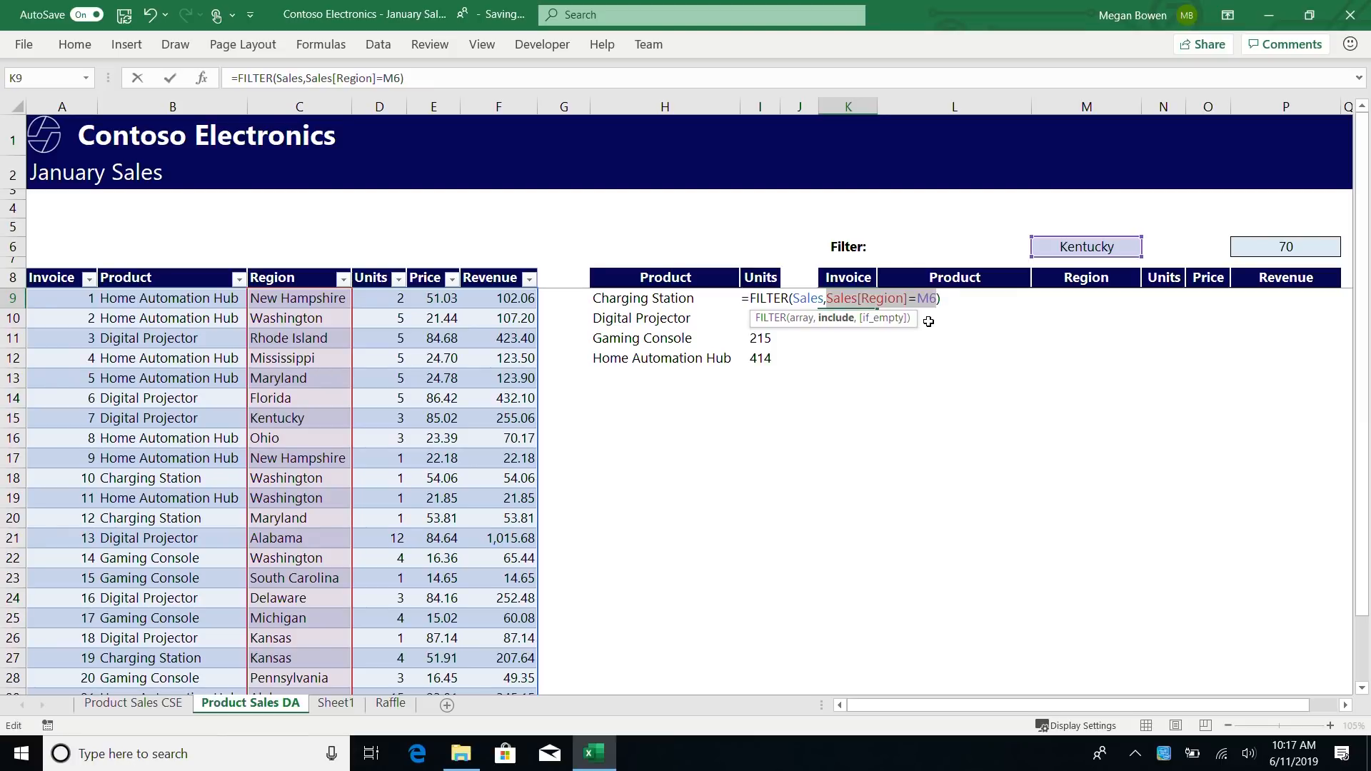
{"action": "key", "text": "Return"}
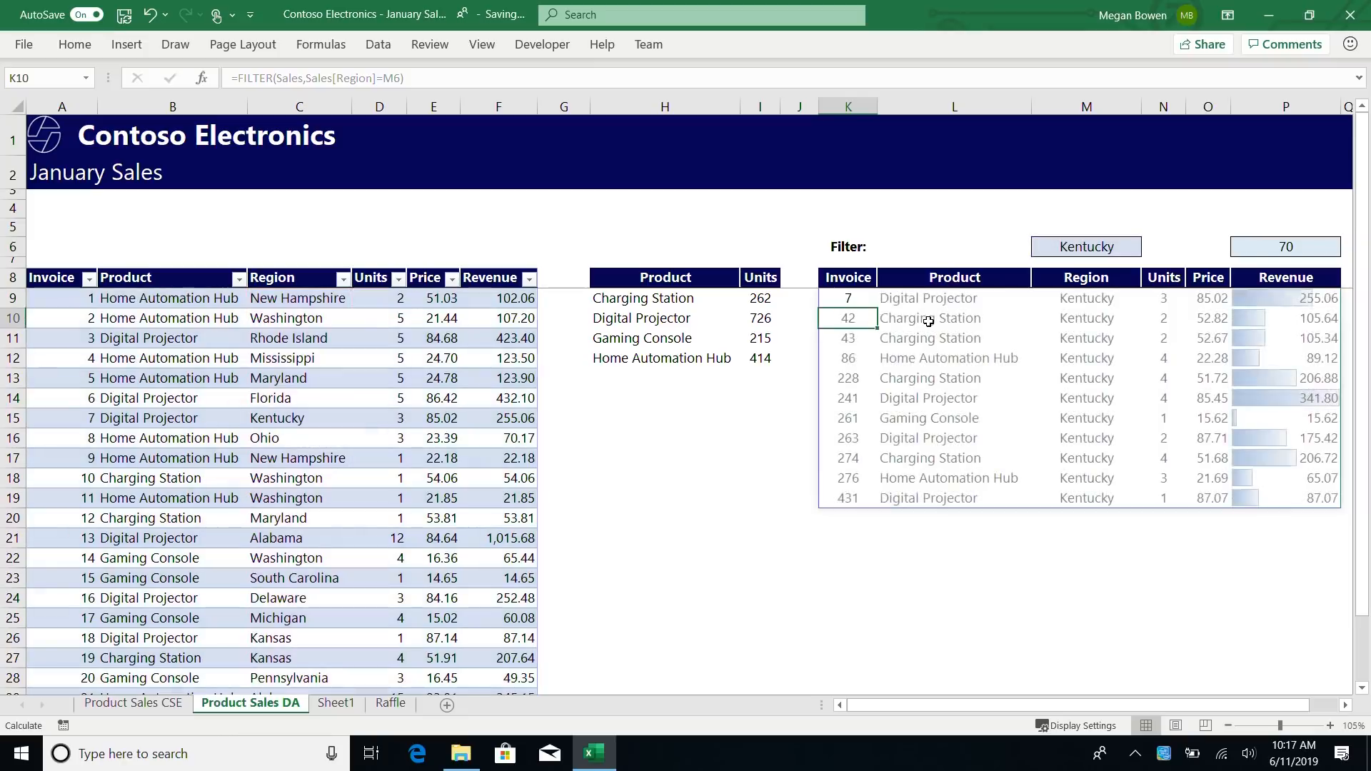
Examine the formula behind the spilled cells in row 10 of the filtered list and in K9.
{"action": "left_click", "coordinate": [929, 322]}
{"action": "key", "text": "Right"}
{"action": "key", "text": "Right"}
{"action": "key", "text": "Right"}
{"action": "key", "text": "Right"}
{"action": "key", "text": "Right"}
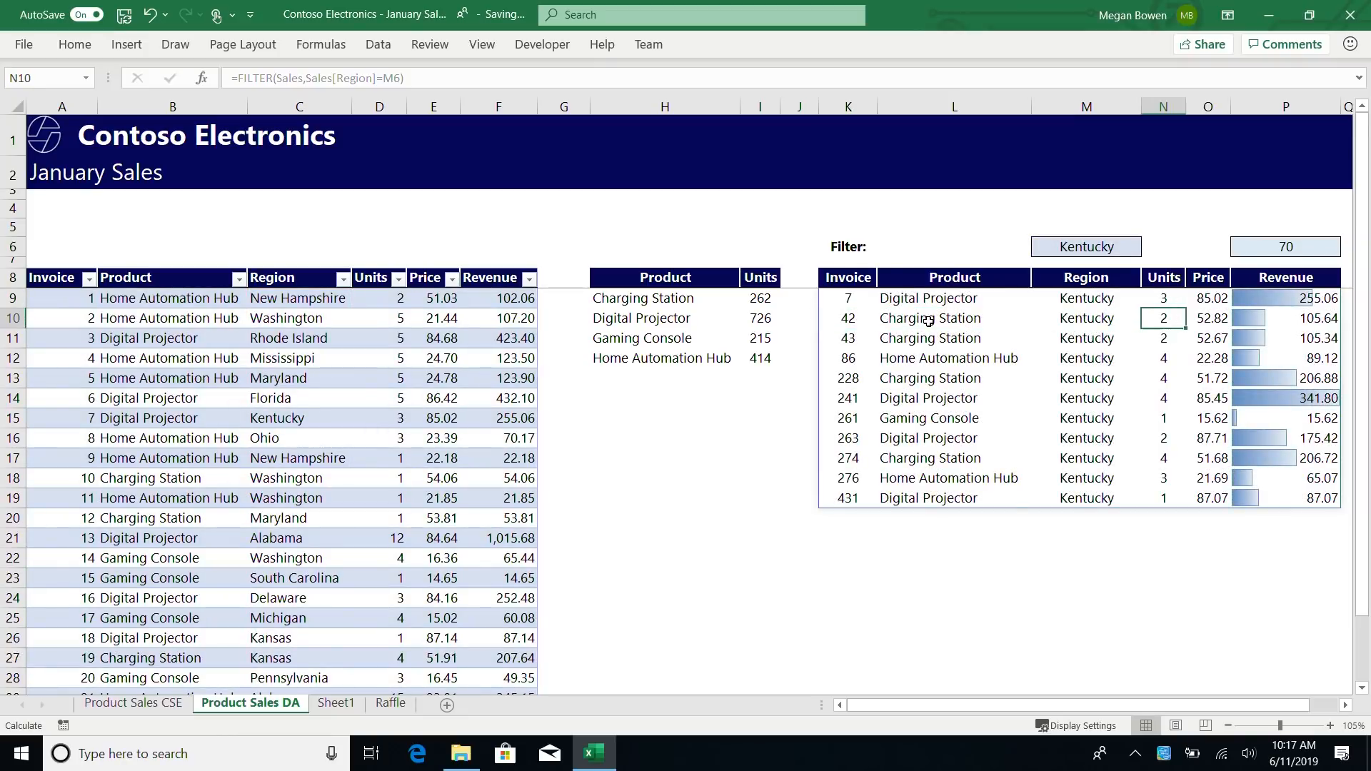
{"action": "key", "text": "Left"}
{"action": "key", "text": "Left"}
{"action": "key", "text": "Left"}
{"action": "key", "text": "Left"}
{"action": "key", "text": "Left"}
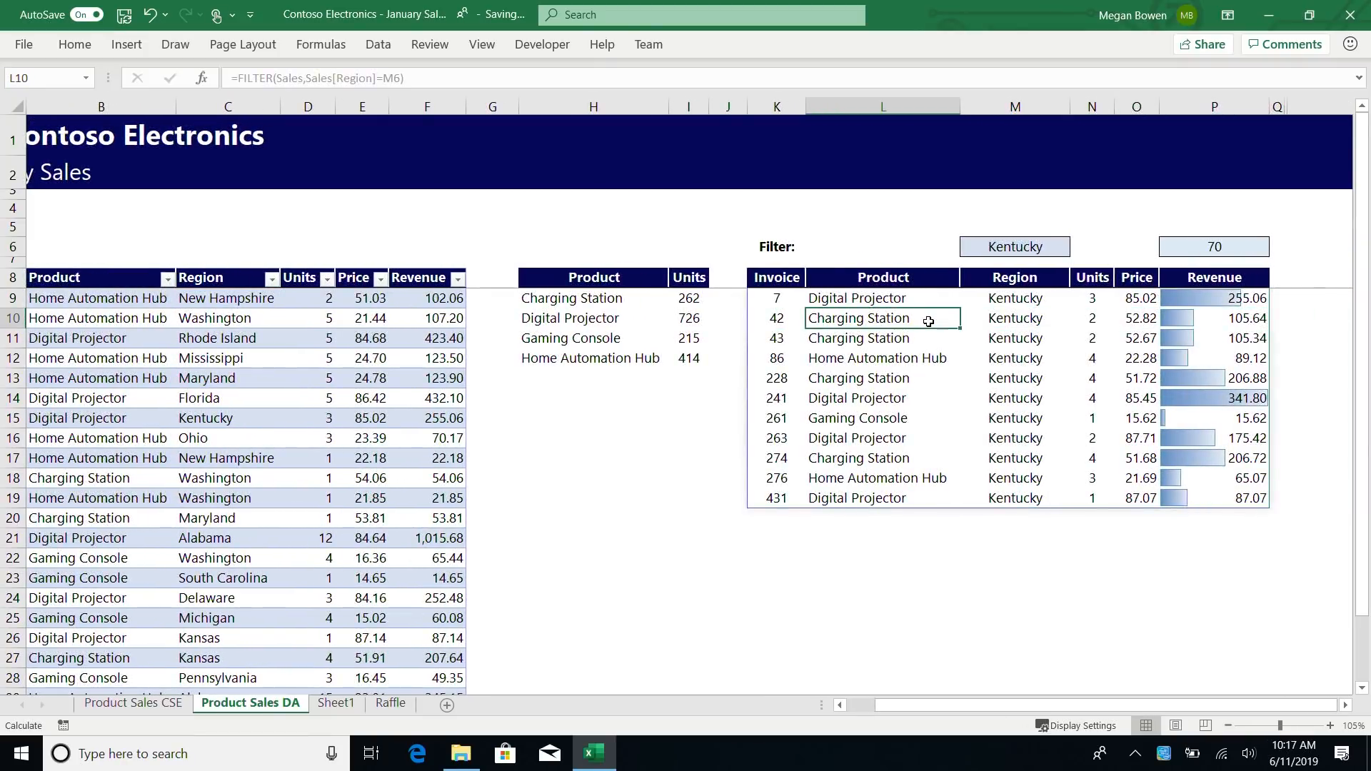
{"action": "key", "text": "Left"}
{"action": "key", "text": "Up"}
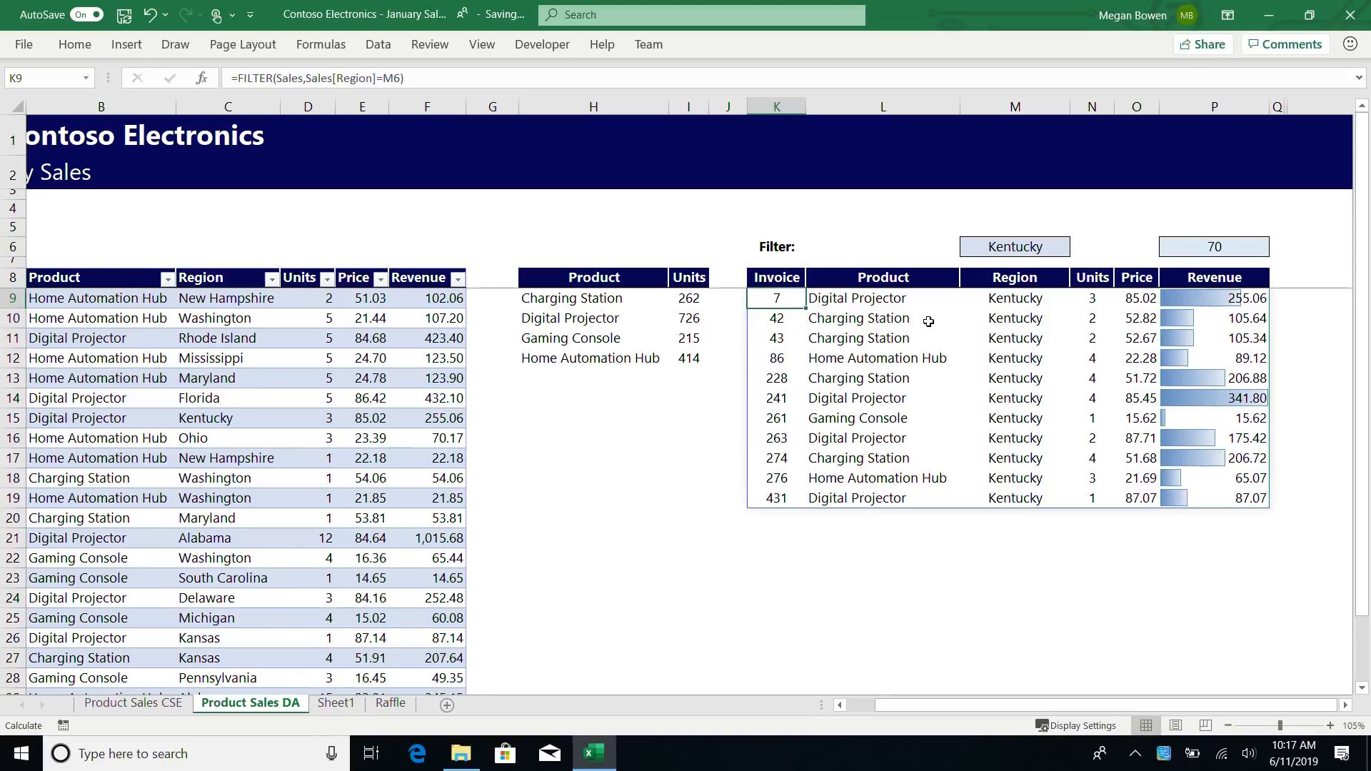
Switch the region filter in M6 to Maryland, and from there to Montana.
{"action": "left_click", "coordinate": [1050, 247]}
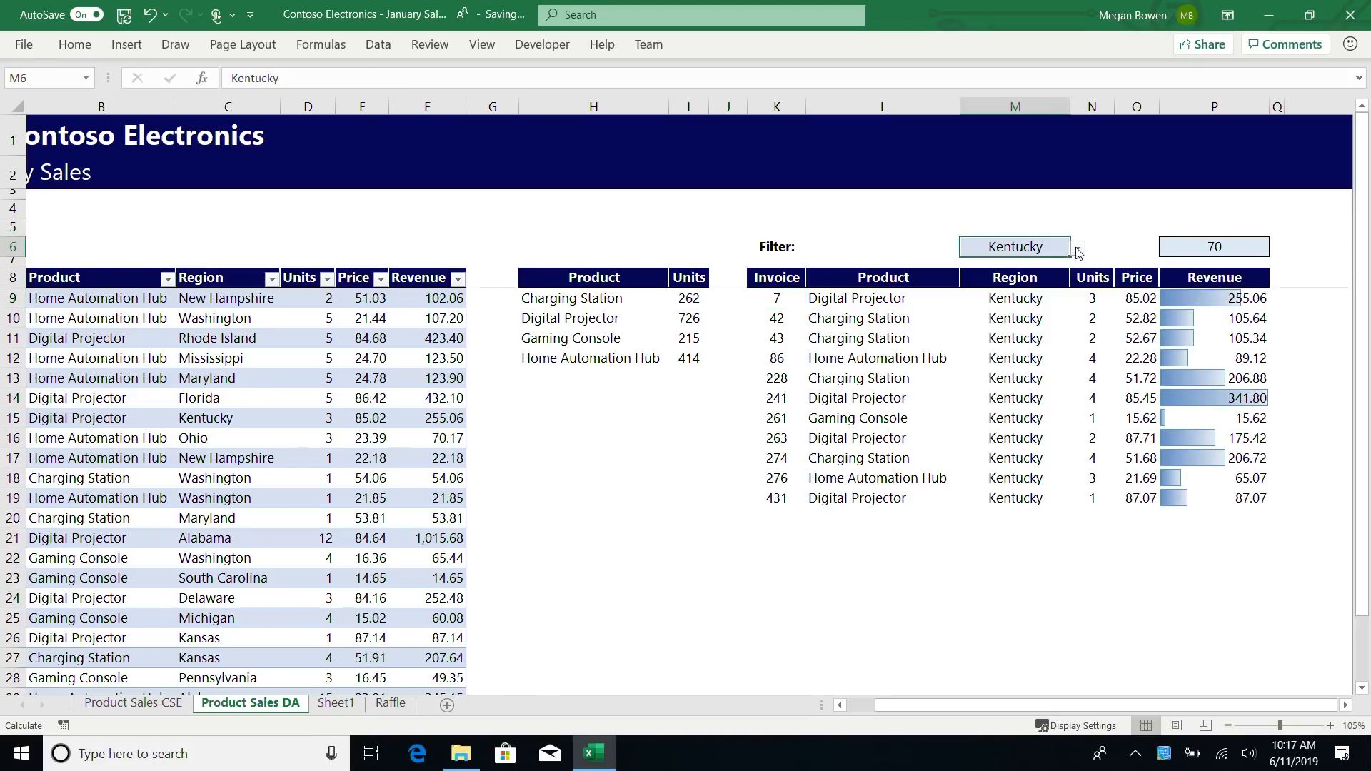
{"action": "left_click", "coordinate": [1078, 247]}
{"action": "left_click", "coordinate": [1048, 303]}
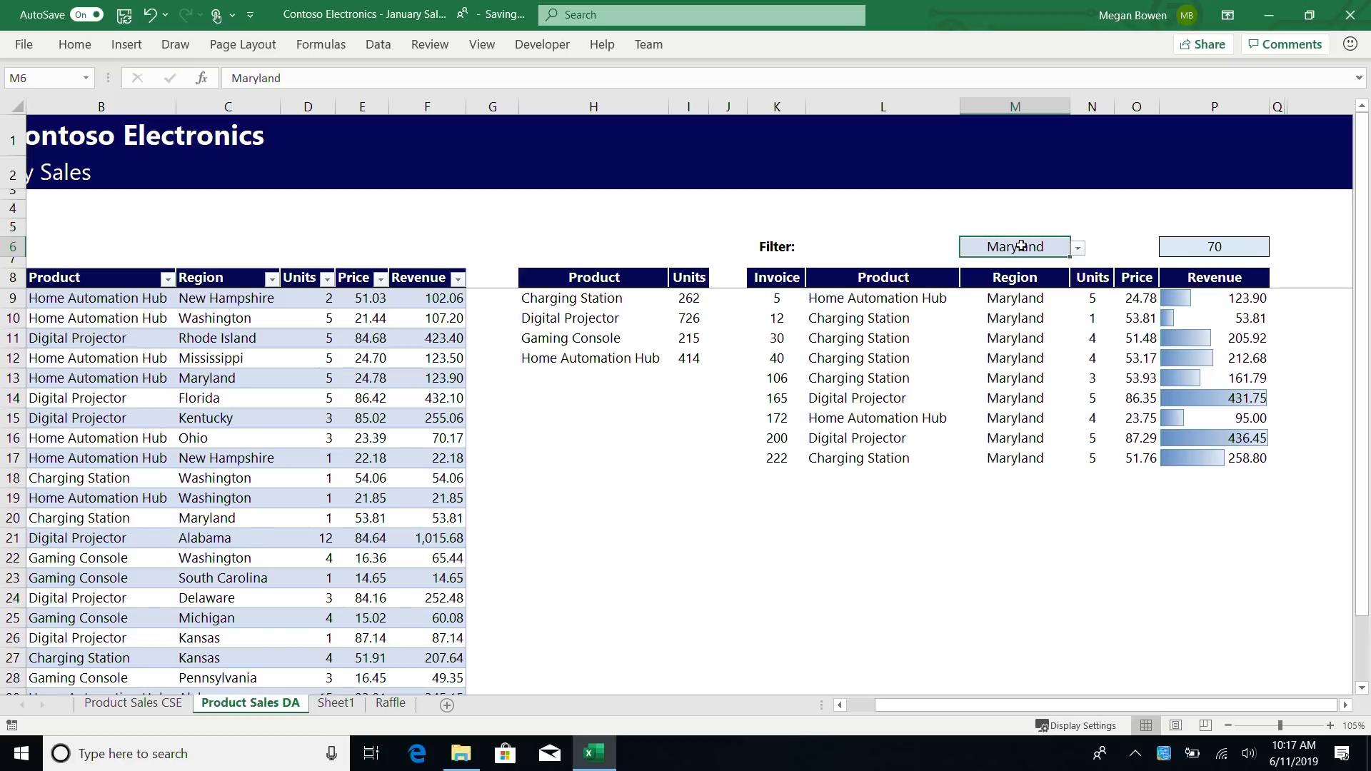
{"action": "left_click", "coordinate": [1078, 247]}
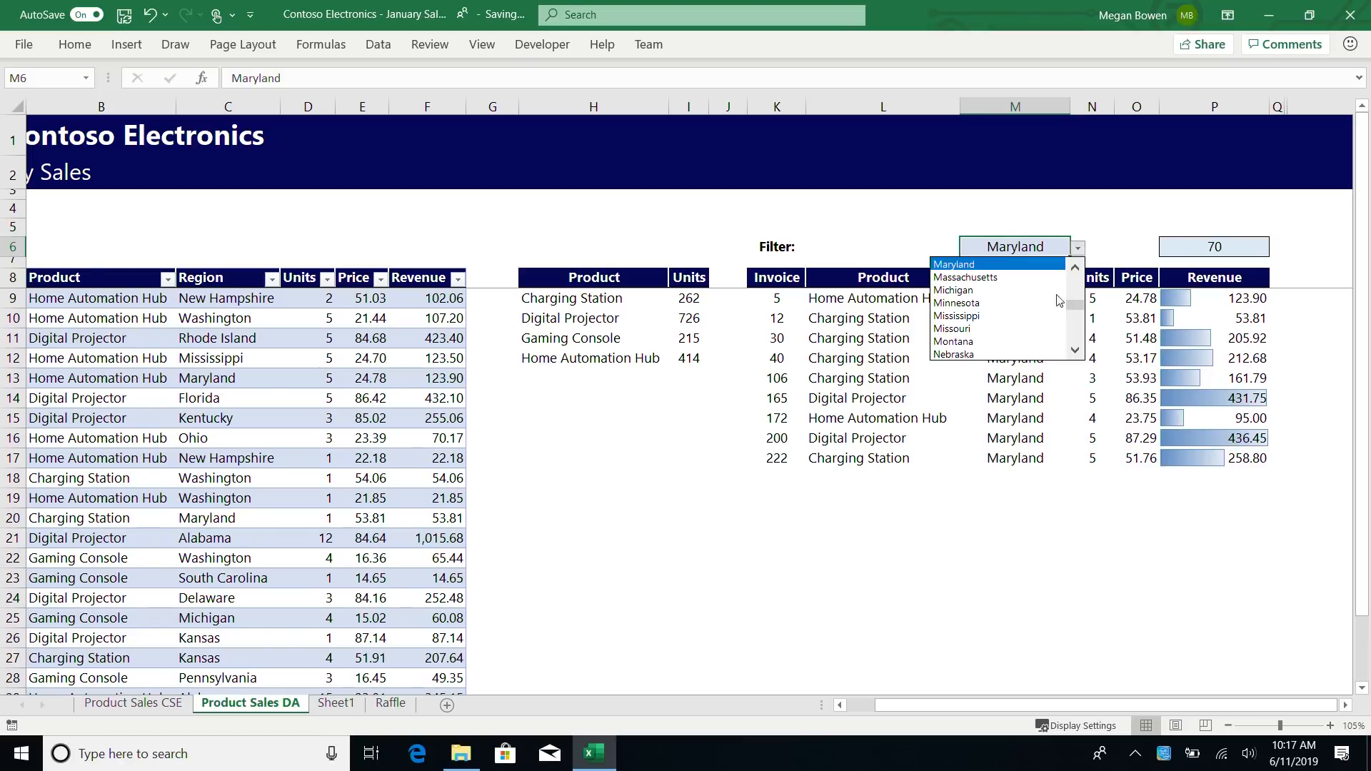
{"action": "left_click", "coordinate": [1029, 343]}
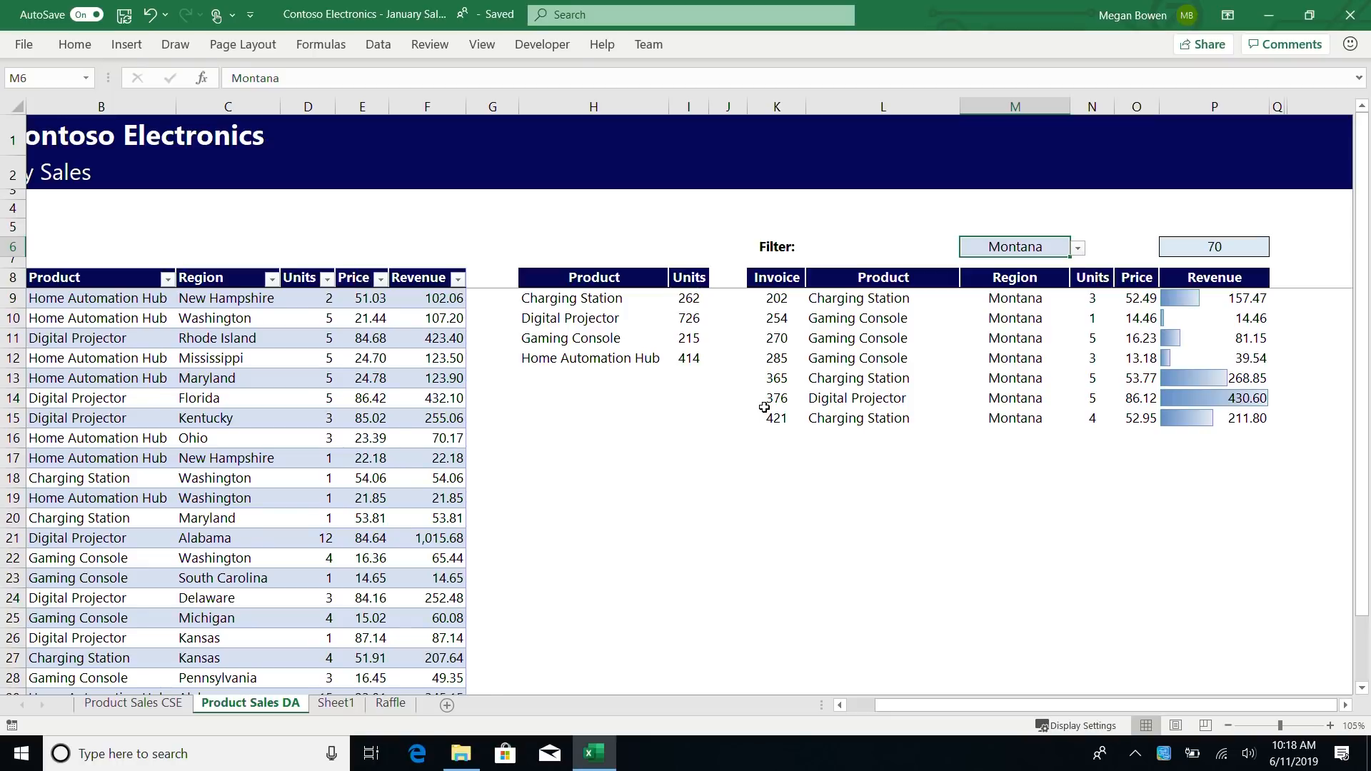
Wrap the FILTER formula in K9 in a SORT function.
{"action": "key", "text": "Down"}
{"action": "key", "text": "Down"}
{"action": "key", "text": "Down"}
{"action": "key", "text": "Left"}
{"action": "key", "text": "Left"}
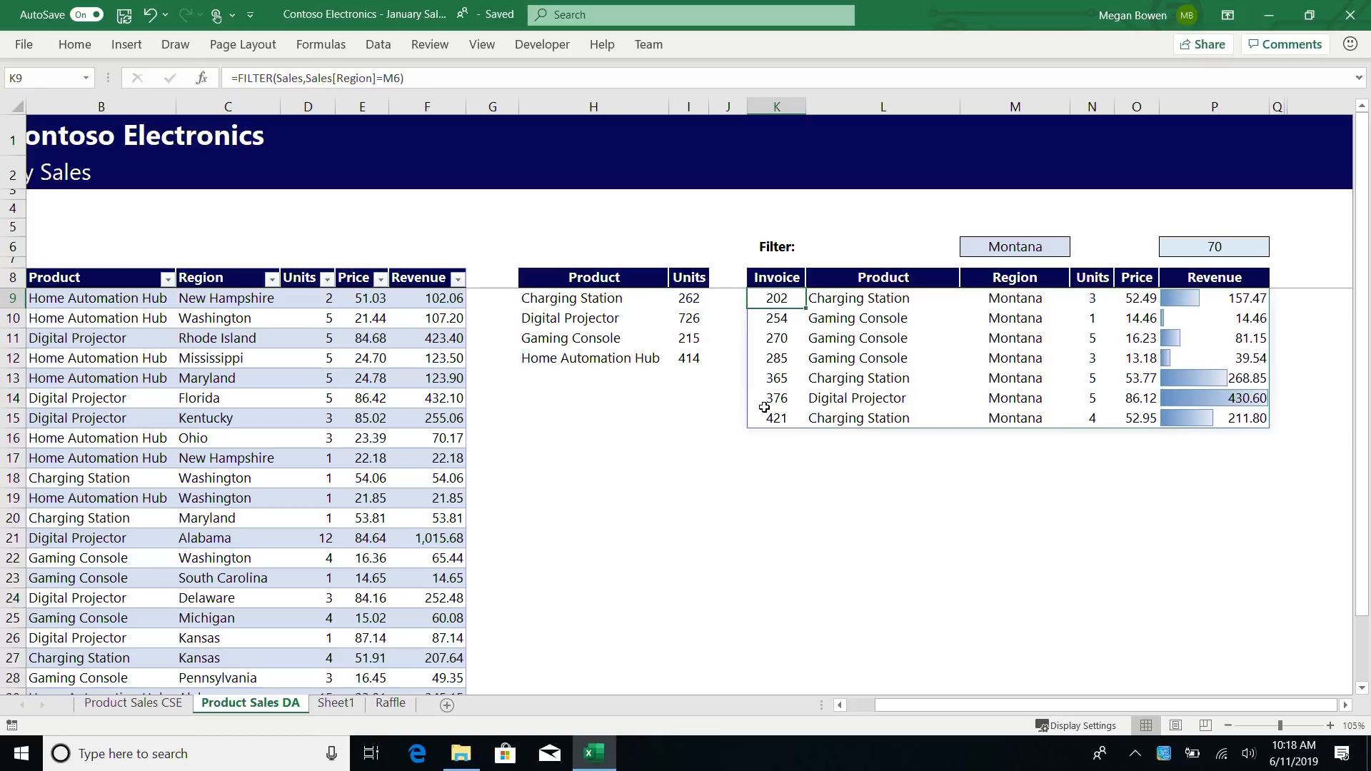
{"action": "key", "text": "Left"}
{"action": "key", "text": "Left"}
{"action": "key", "text": "Left"}
{"action": "key", "text": "Right"}
{"action": "key", "text": "Right"}
{"action": "key", "text": "Right"}
{"action": "key", "text": "F2"}
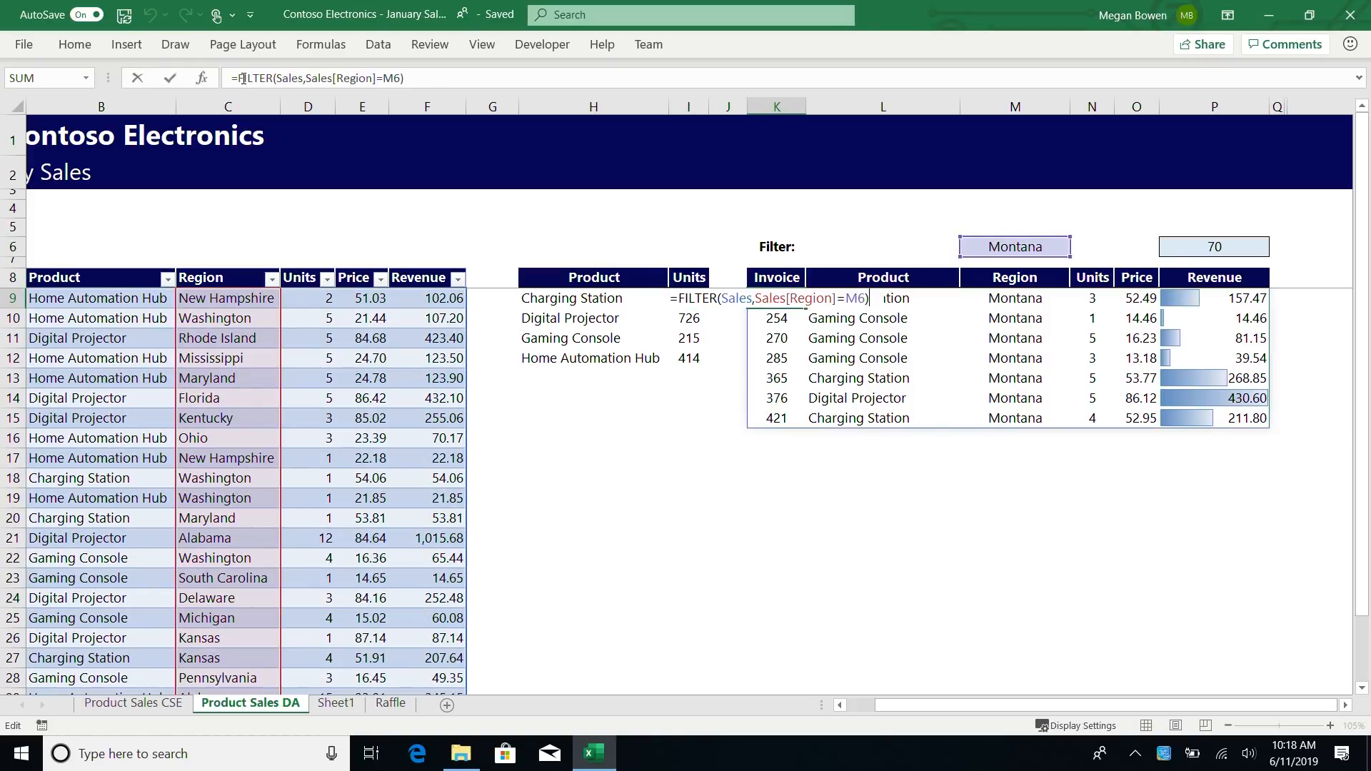
{"action": "left_click", "coordinate": [238, 78]}
{"action": "type", "text": "sort("}
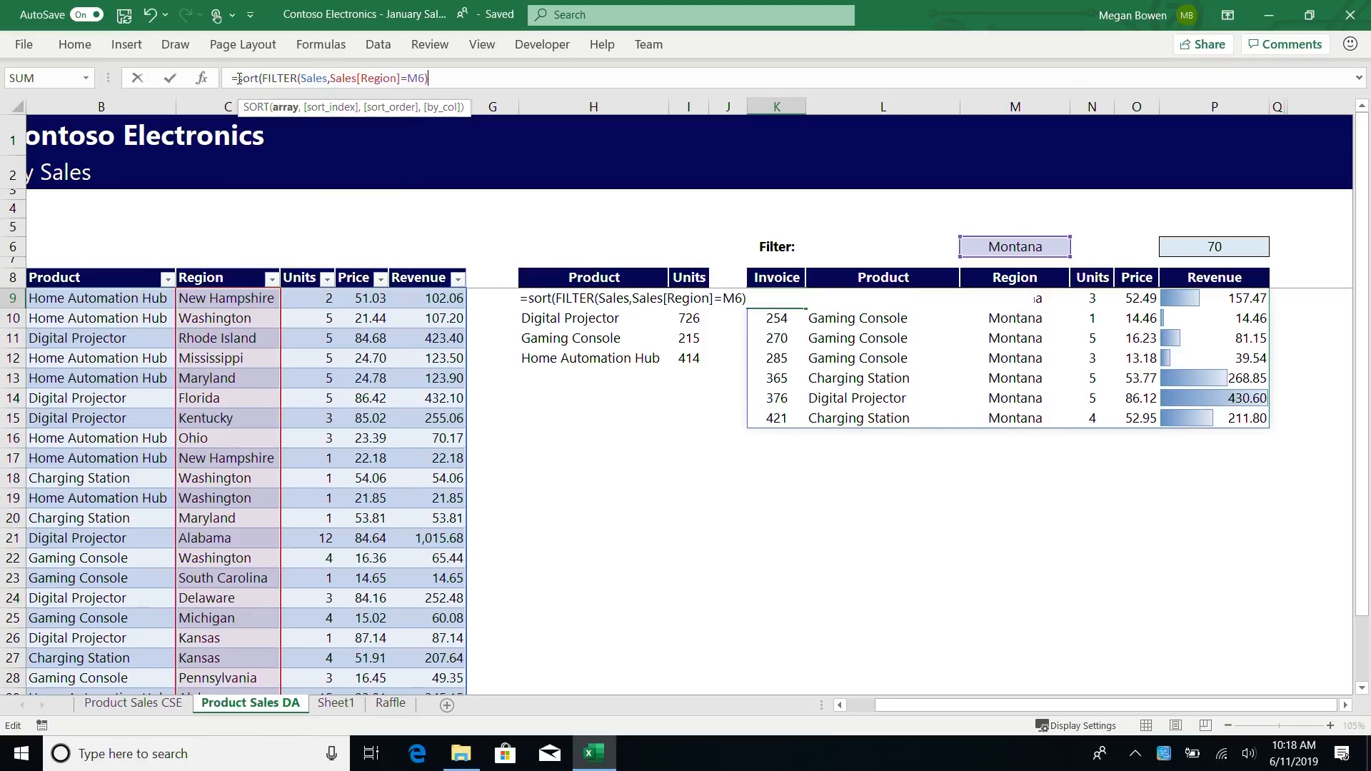
Sort the filtered list by its sixth column in descending order, completing K9 as =SORT(FILTER(Sales,Sales[Region]=M6),6,-1).
{"action": "type", "text": ","}
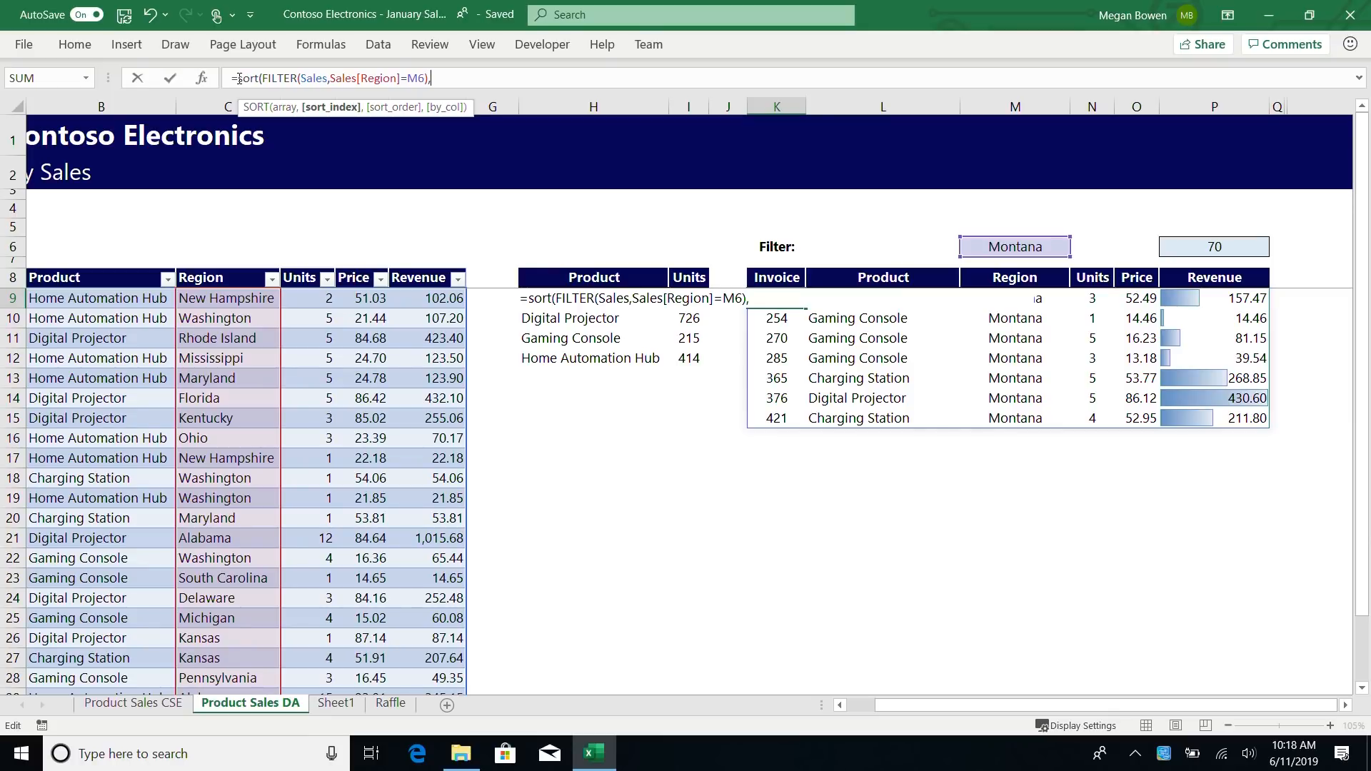
{"action": "type", "text": "6"}
{"action": "key", "text": "BackSpace"}
{"action": "type", "text": "6,"}
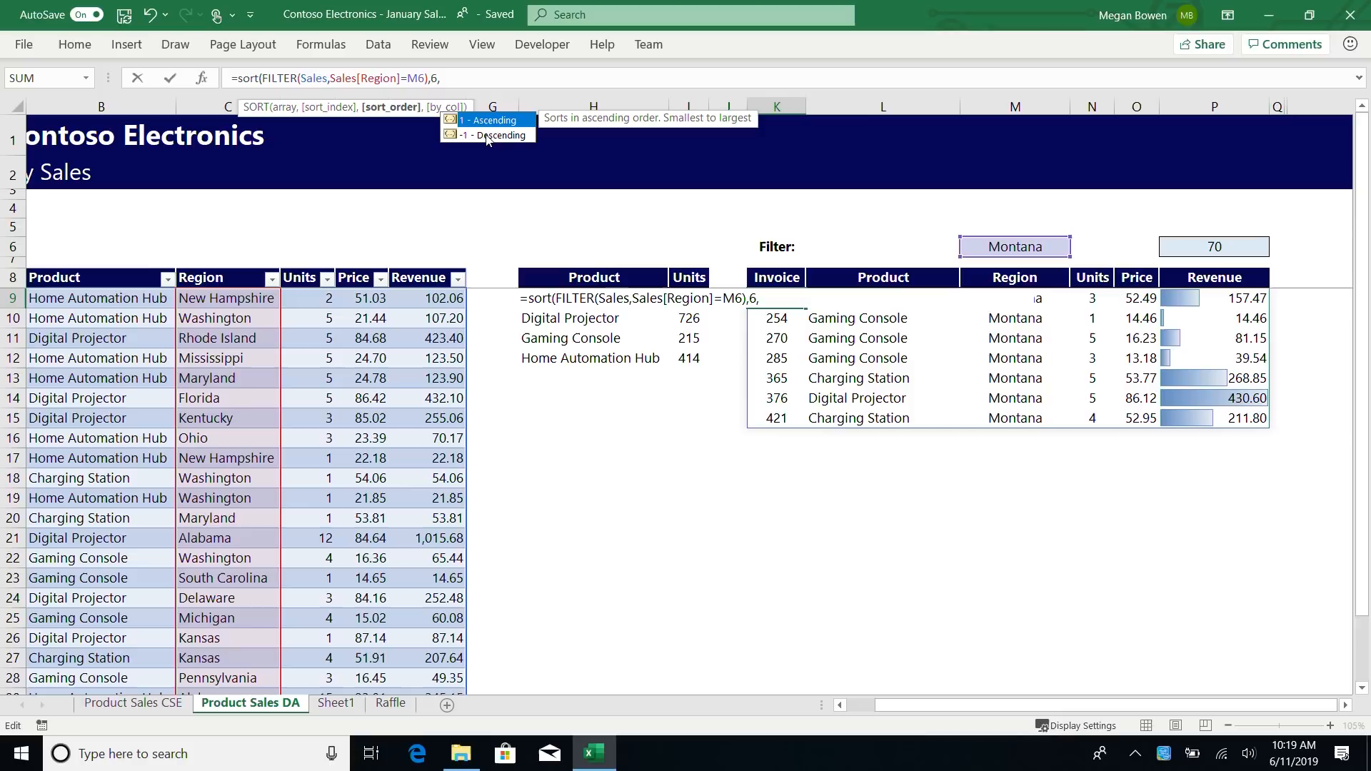
{"action": "double_click", "coordinate": [486, 135]}
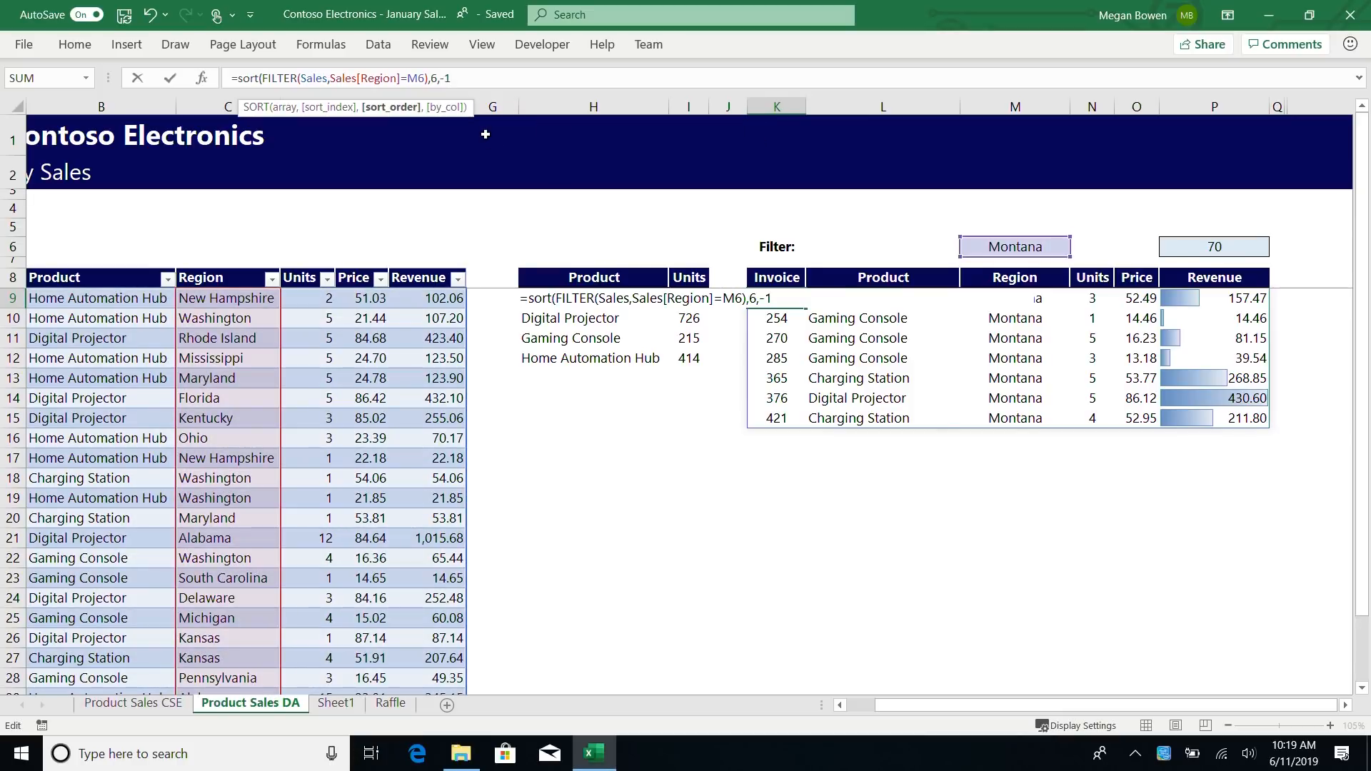
{"action": "type", "text": ")"}
{"action": "key", "text": "Return"}
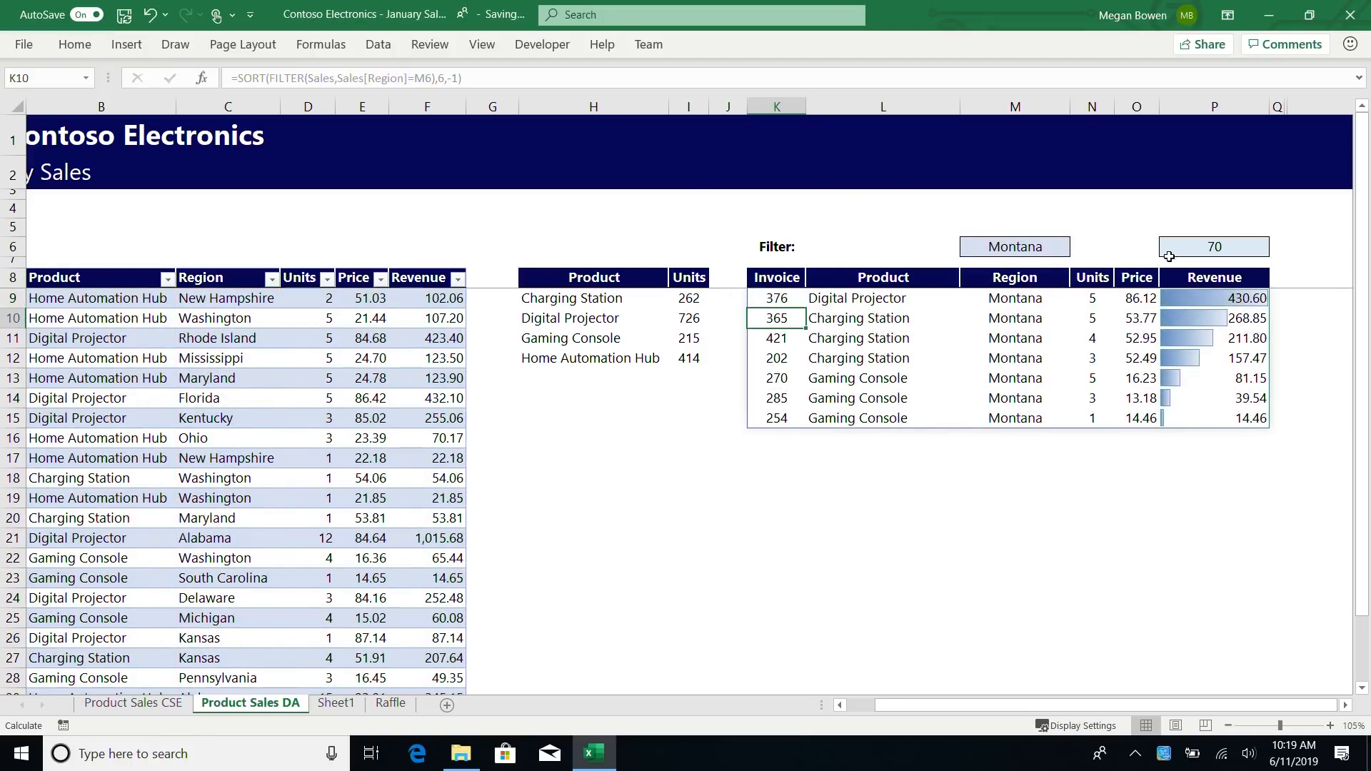
Set the region filter in M6 to New Jersey.
{"action": "left_click", "coordinate": [1056, 250]}
{"action": "left_click", "coordinate": [1078, 250]}
{"action": "left_click", "coordinate": [1039, 316]}
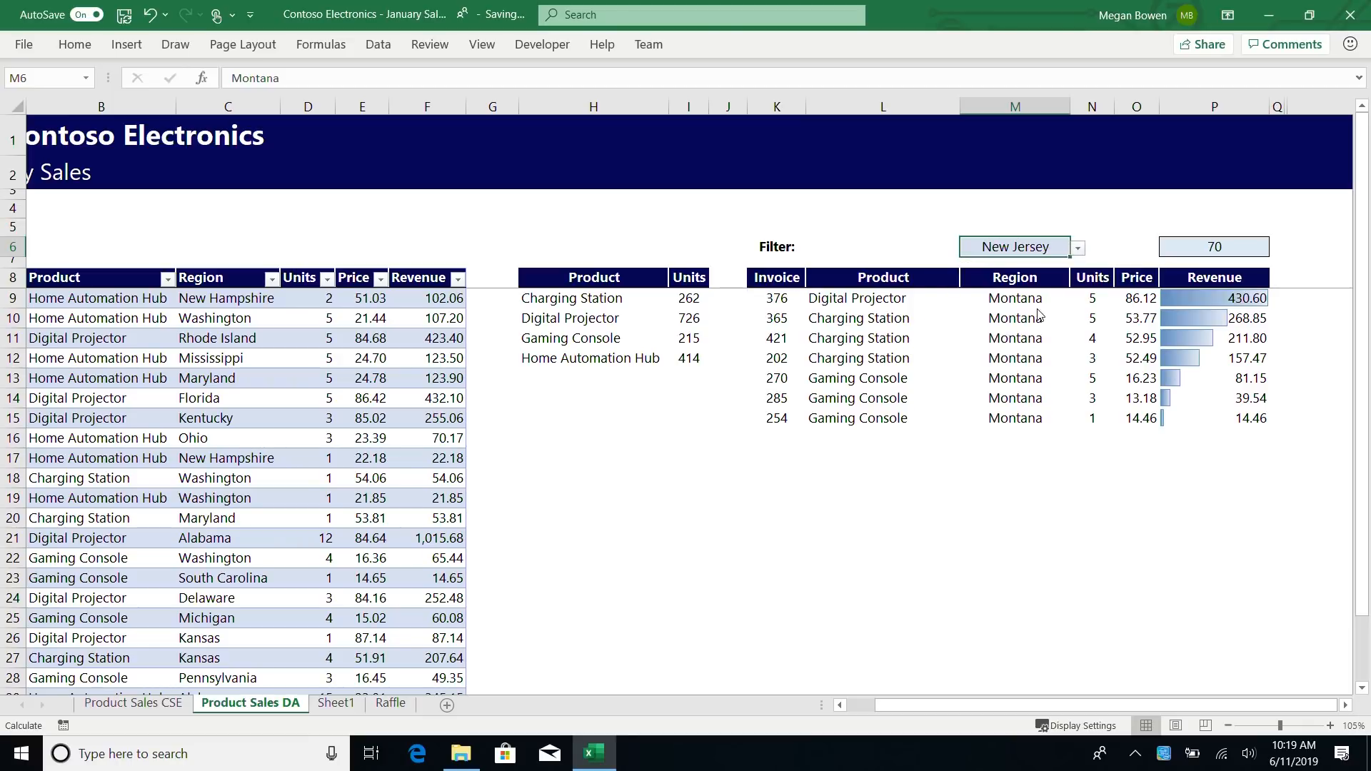
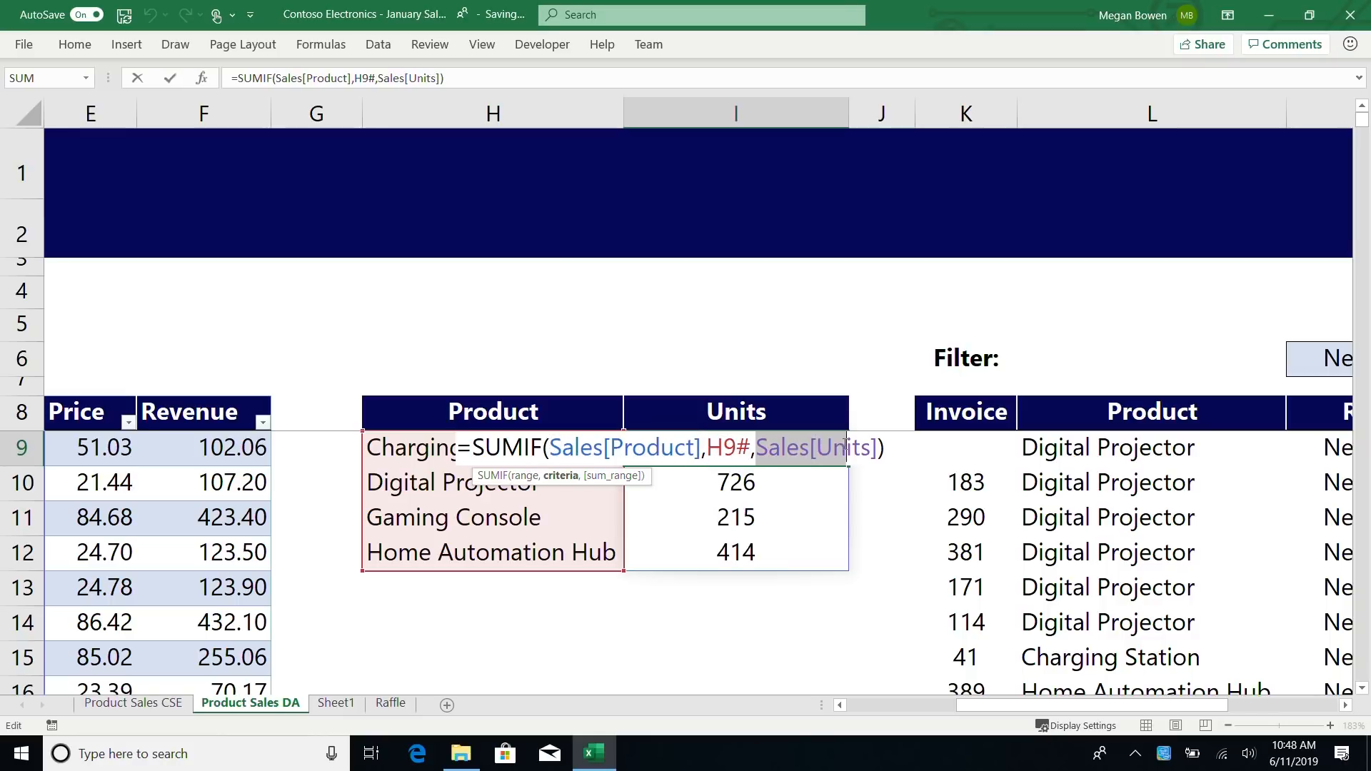
Review the range, sum range and criteria arguments of the SUMIF formula in I9, leaving the formula as it is.
{"action": "left_click", "coordinate": [526, 476]}
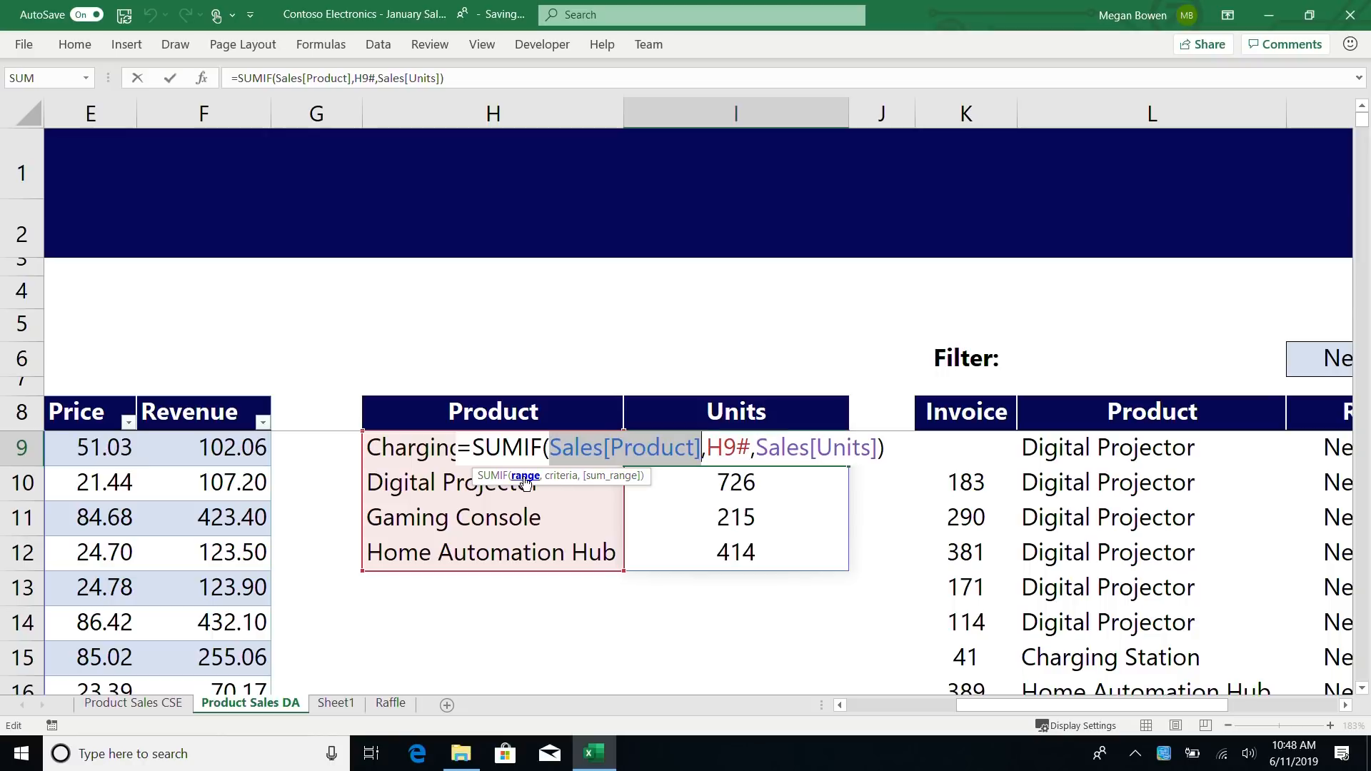
{"action": "left_click", "coordinate": [611, 477]}
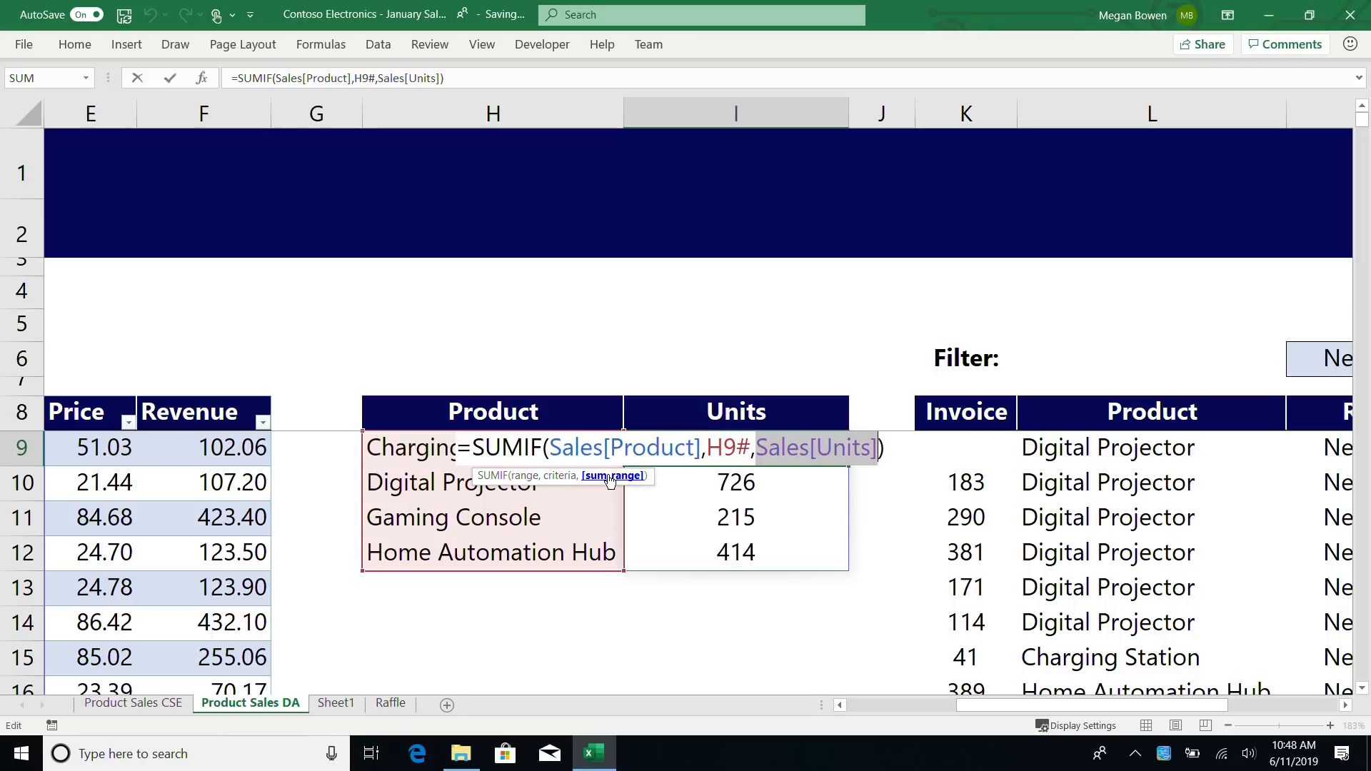
{"action": "left_click", "coordinate": [563, 477]}
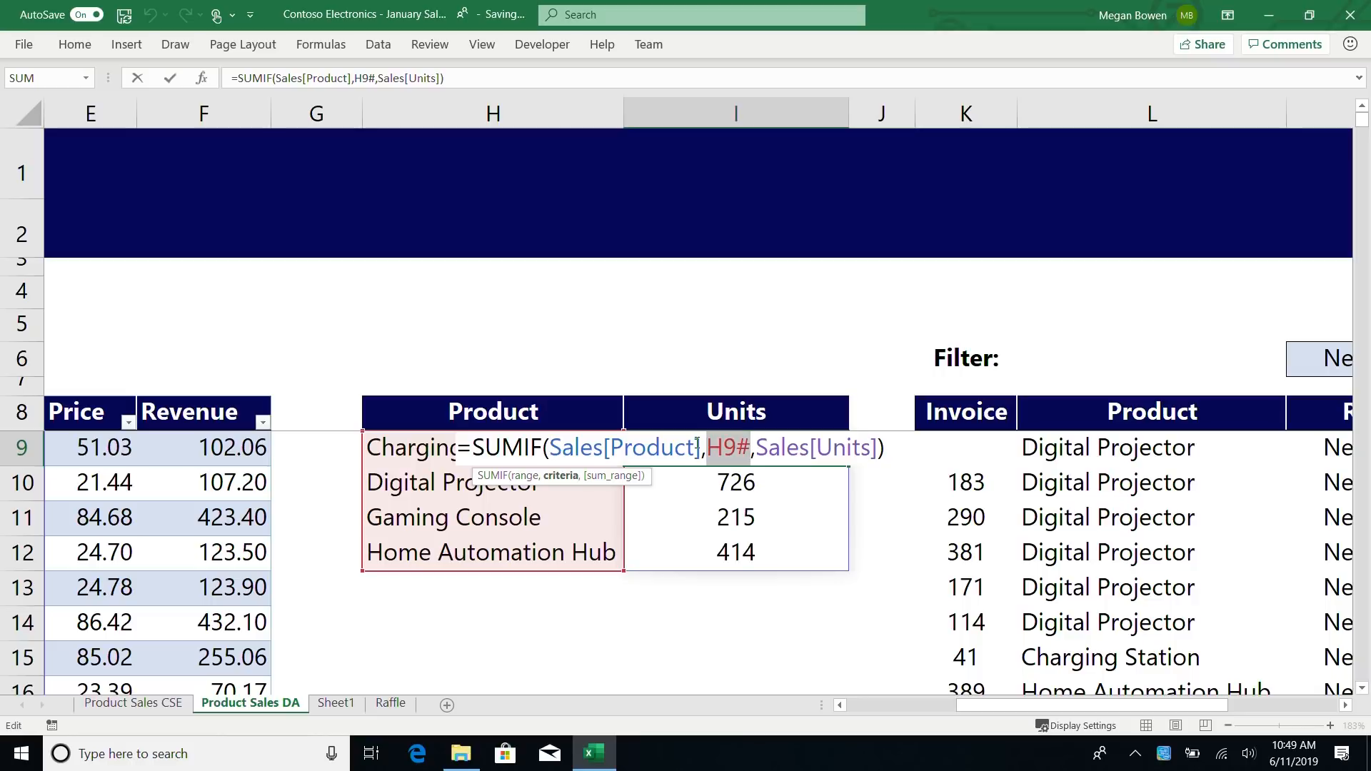
{"action": "key", "text": "ctrl+Return"}
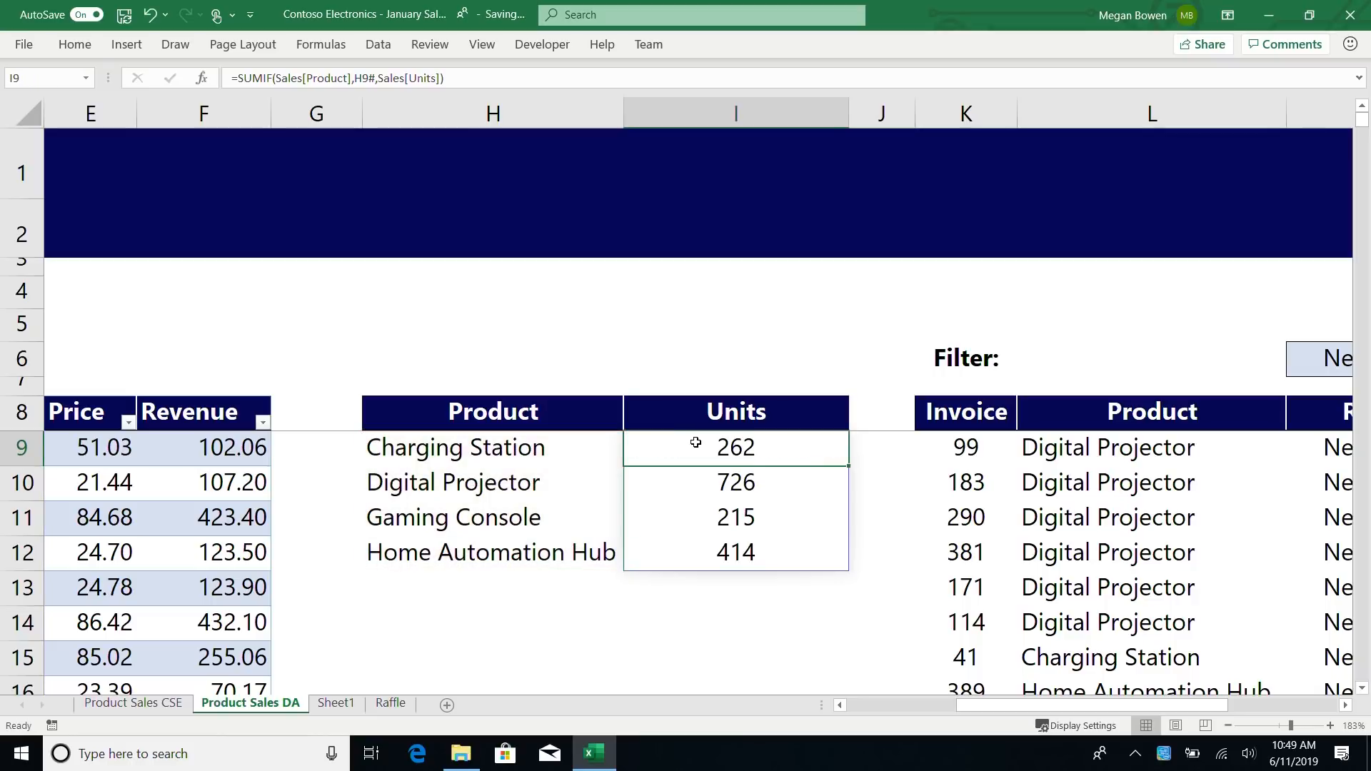
Remove the sort index 6 and sort order -1 arguments, with the closing parenthesis, from the SORT formula in K9.
{"action": "key", "text": "Right"}
{"action": "key", "text": "Right"}
{"action": "key", "text": "Right"}
{"action": "key", "text": "Right"}
{"action": "key", "text": "Left"}
{"action": "key", "text": "Left"}
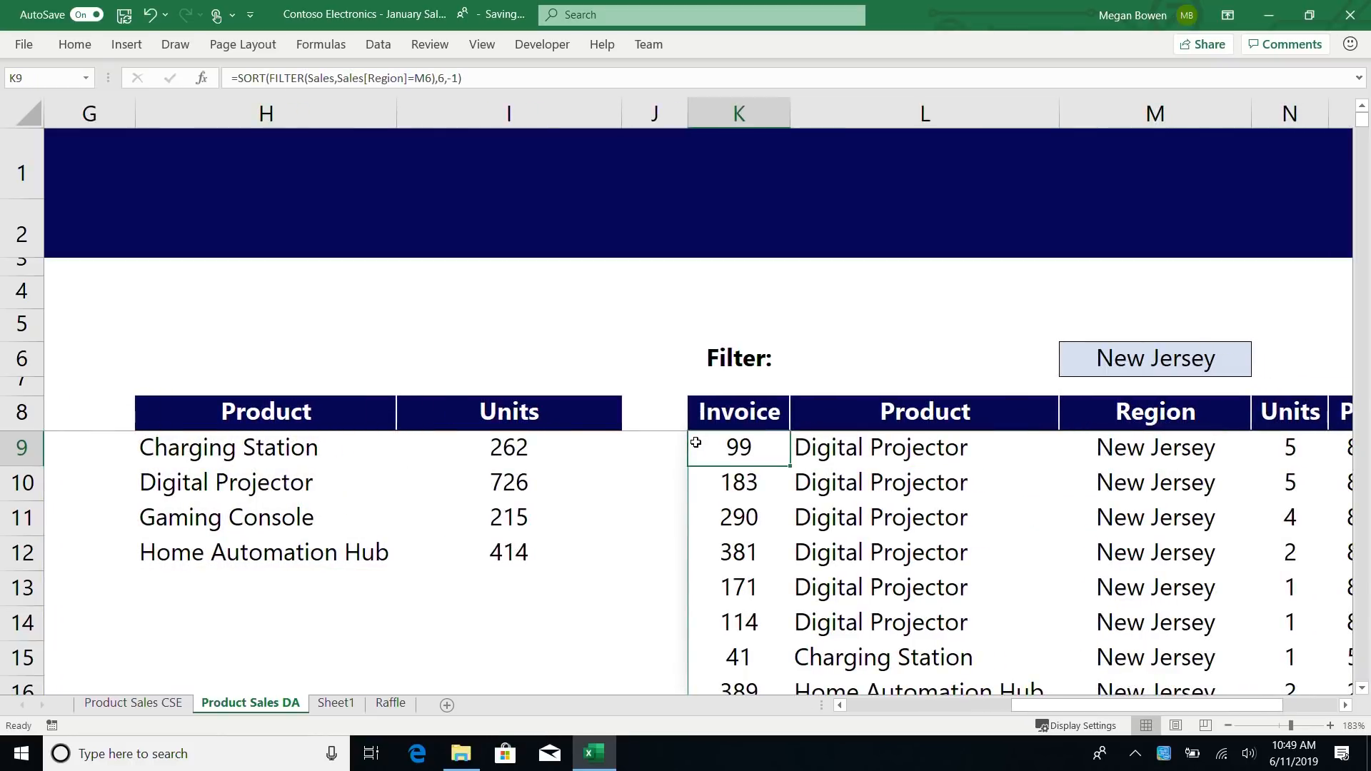
{"action": "key", "text": "F2"}
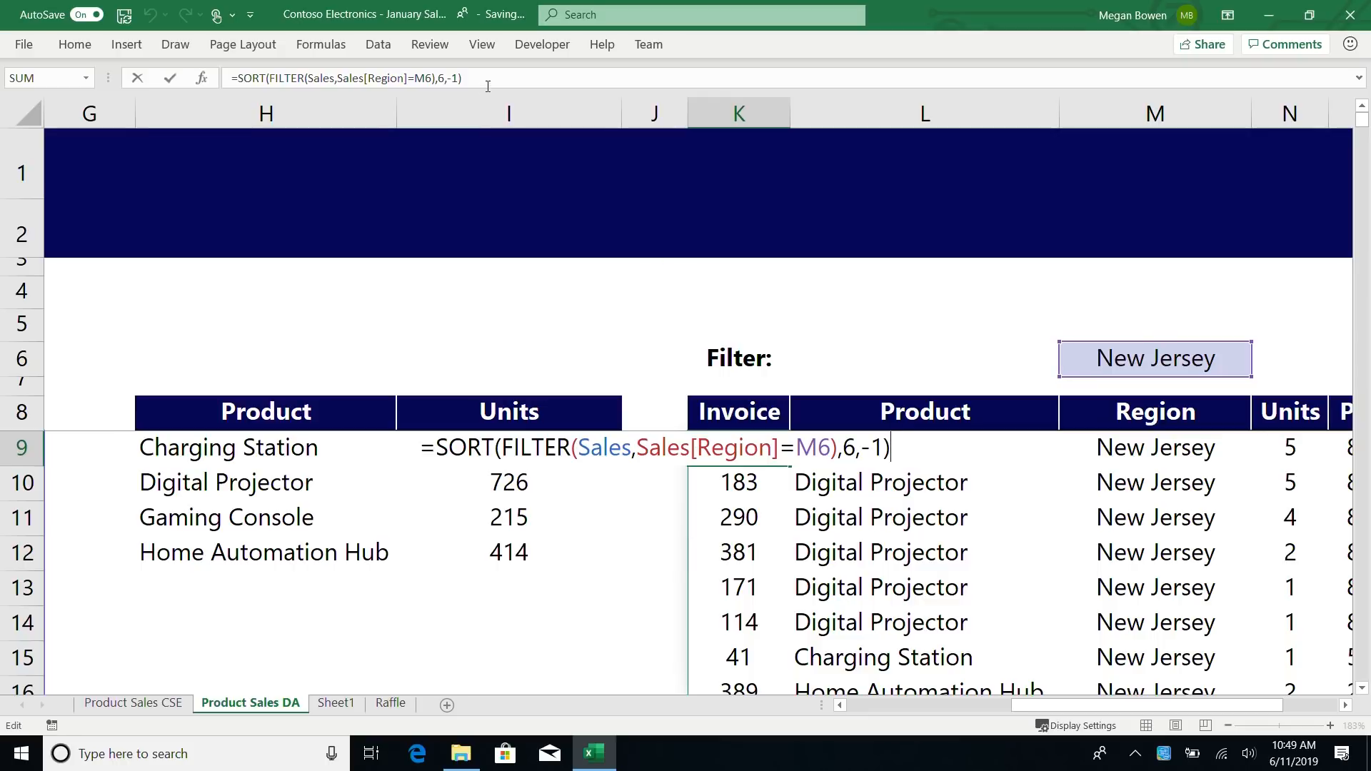
{"action": "left_click", "coordinate": [493, 79]}
{"action": "key", "text": "shift+Left"}
{"action": "key", "text": "shift+Left"}
{"action": "key", "text": "shift+Left"}
{"action": "key", "text": "shift+Left"}
{"action": "key", "text": "shift+Left"}
{"action": "key", "text": "shift+Left"}
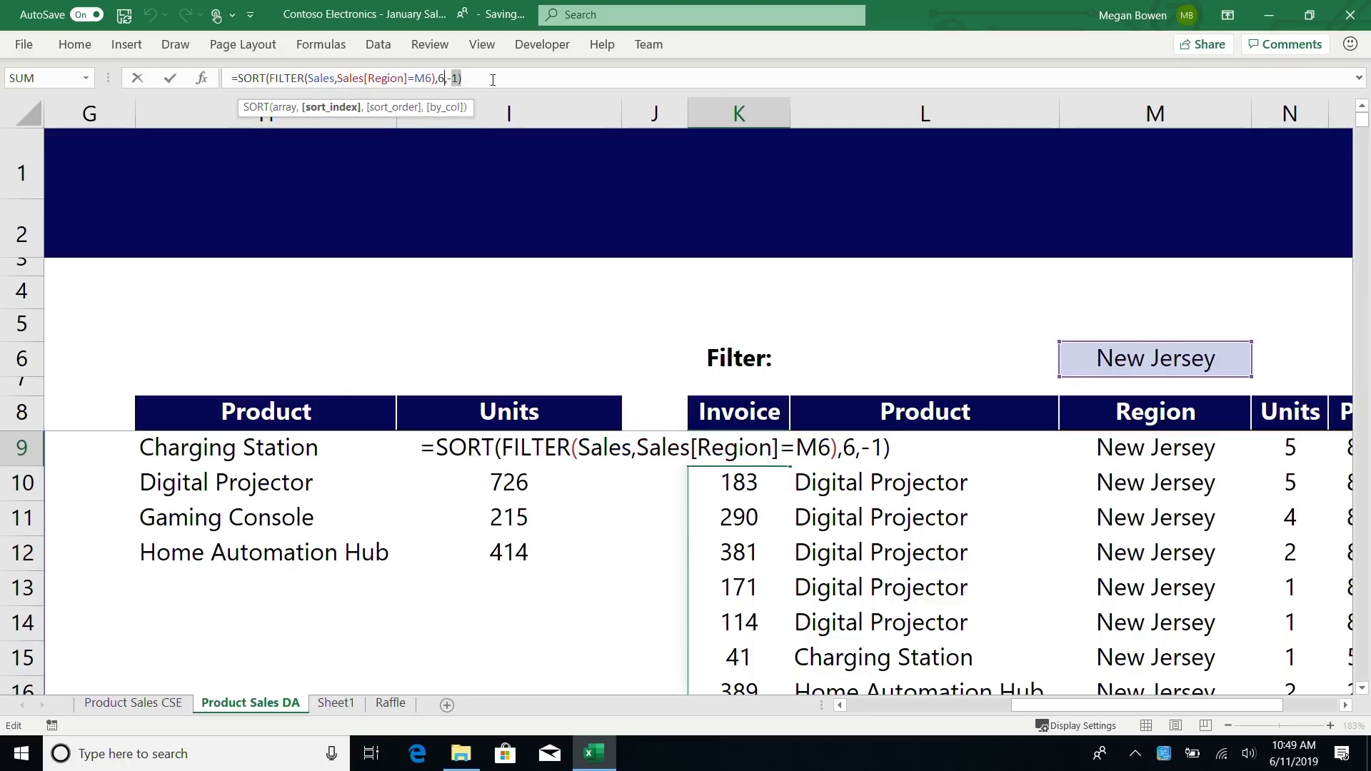
{"action": "key", "text": "BackSpace"}
Strip the SORT function name from the formula in K9, leaving =FILTER(Sales,Sales[Region]=M6).
{"action": "key", "text": "Home"}
{"action": "key", "text": "Right"}
{"action": "key", "text": "shift+Right"}
{"action": "key", "text": "shift+Right"}
{"action": "key", "text": "shift+Right"}
{"action": "key", "text": "shift+Right"}
{"action": "key", "text": "shift+Right"}
{"action": "key", "text": "BackSpace"}
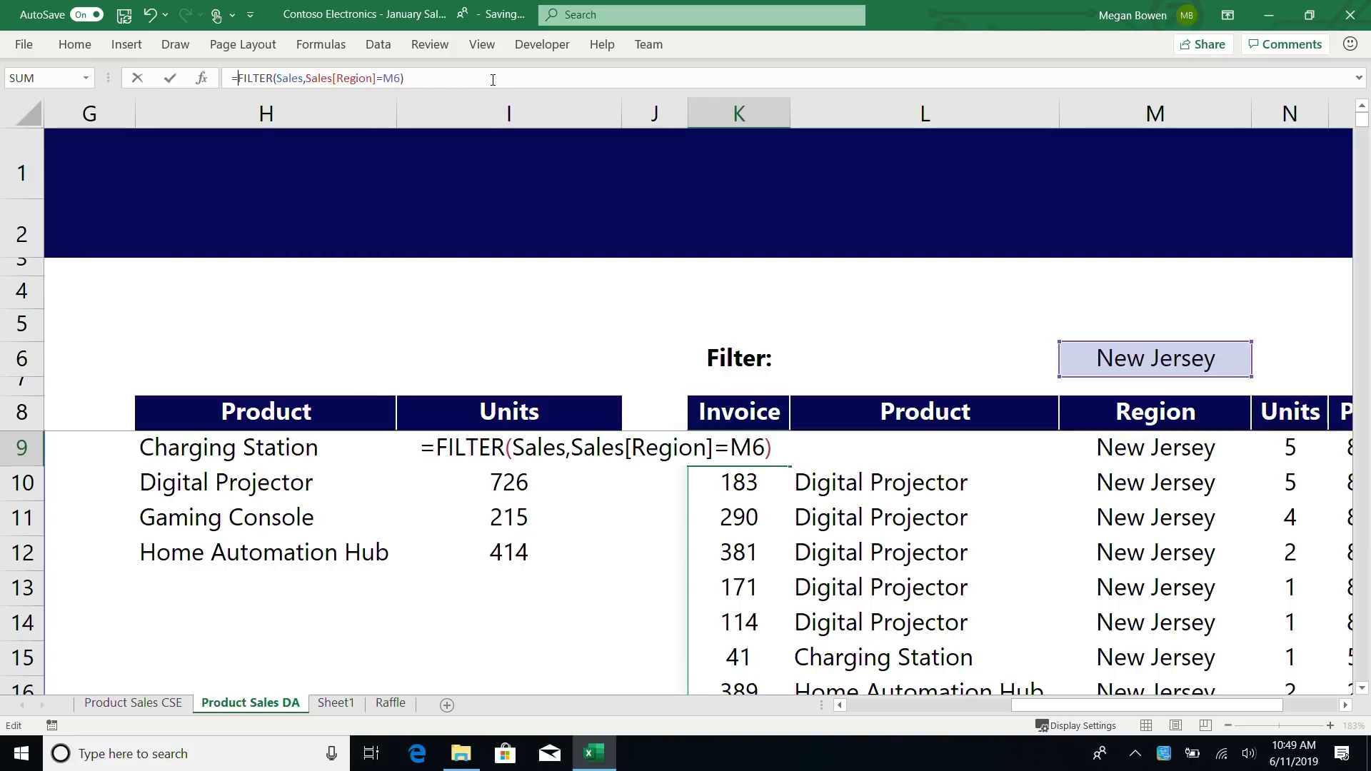
{"action": "key", "text": "Return"}
{"action": "key", "text": "Up"}
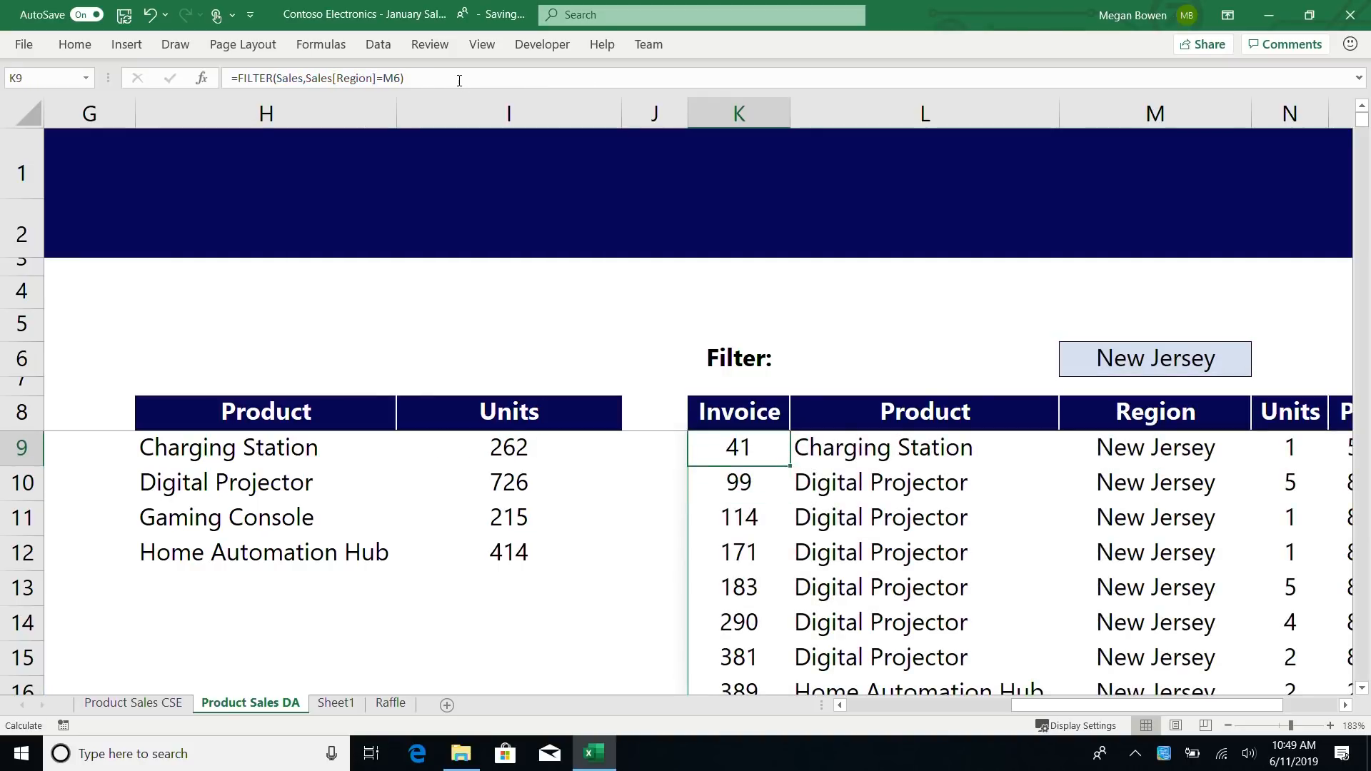
Review the array and include arguments of the FILTER formula in K9.
{"action": "left_click", "coordinate": [459, 80]}
{"action": "left_click", "coordinate": [291, 82]}
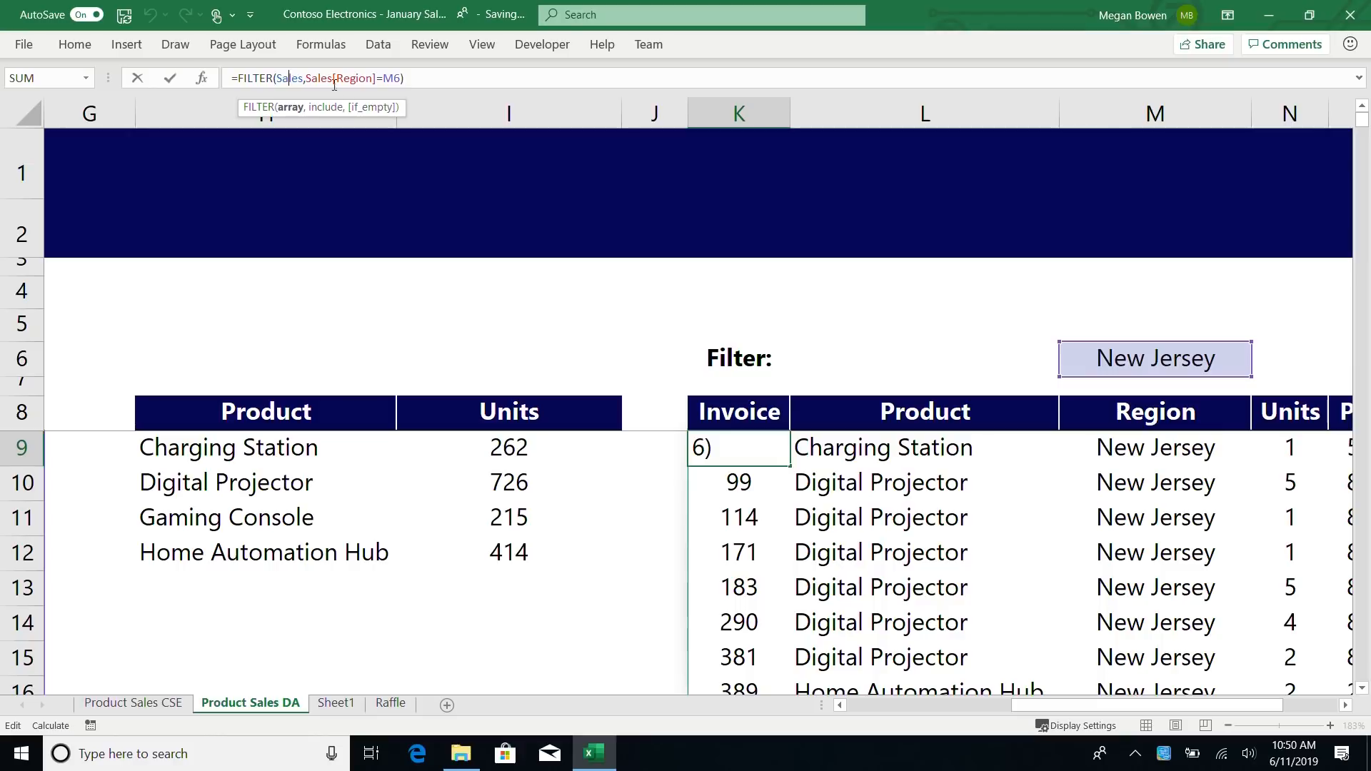
{"action": "left_click", "coordinate": [352, 81]}
{"action": "left_click", "coordinate": [784, 454]}
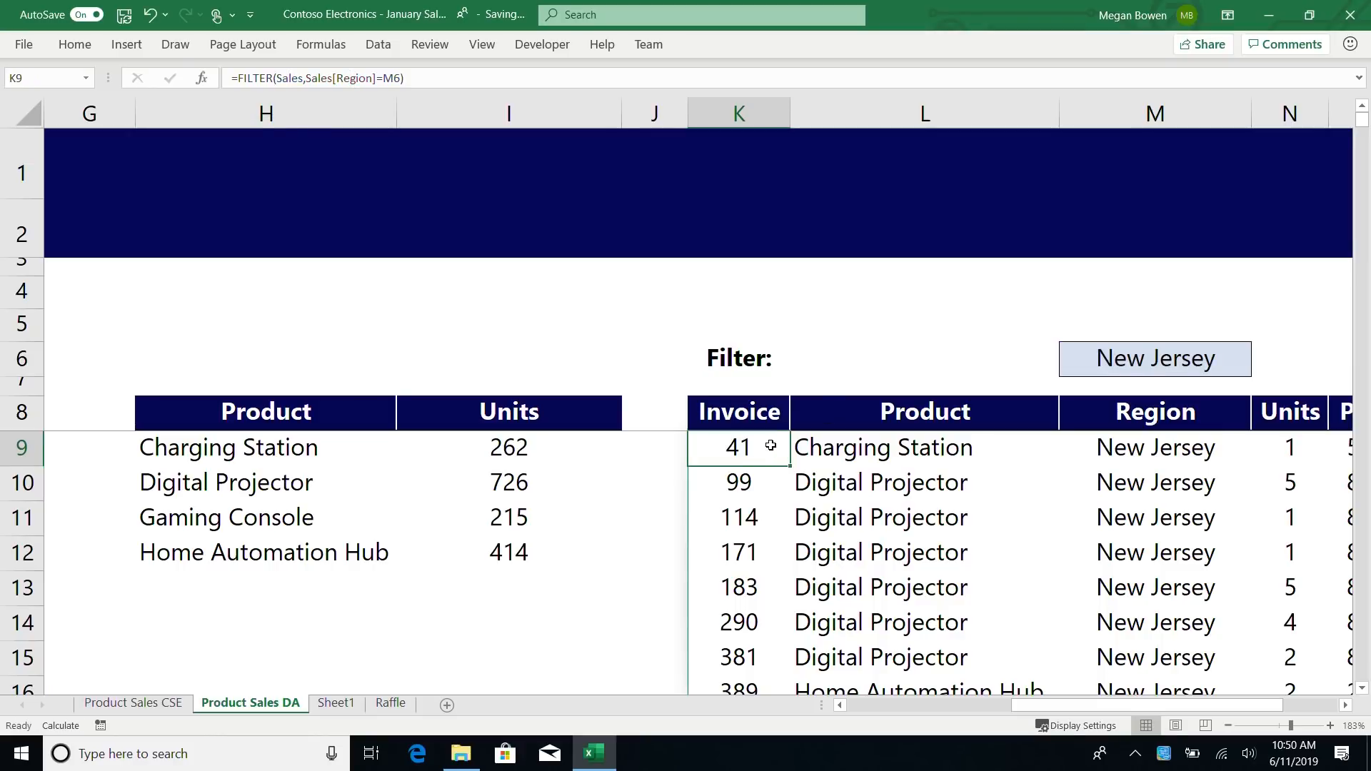
{"action": "double_click", "coordinate": [784, 454]}
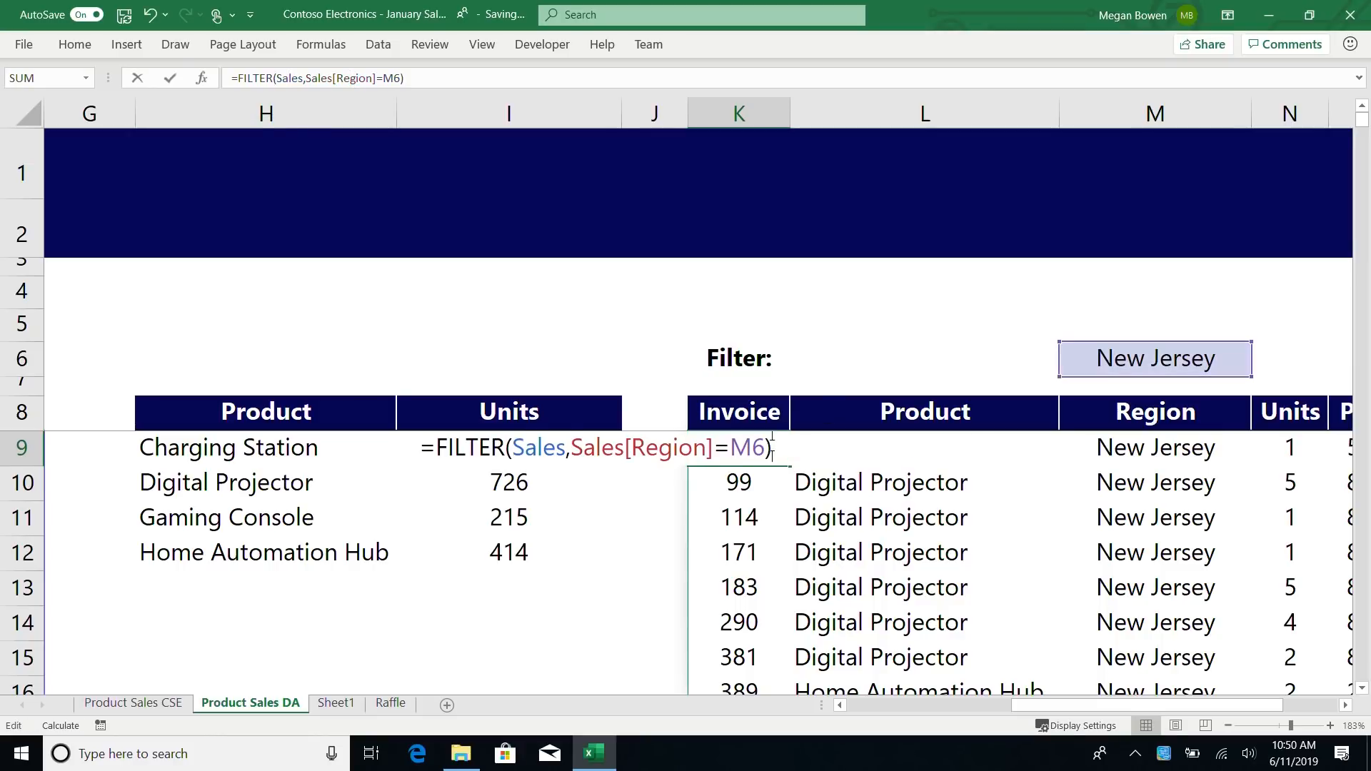
{"action": "left_click", "coordinate": [524, 447]}
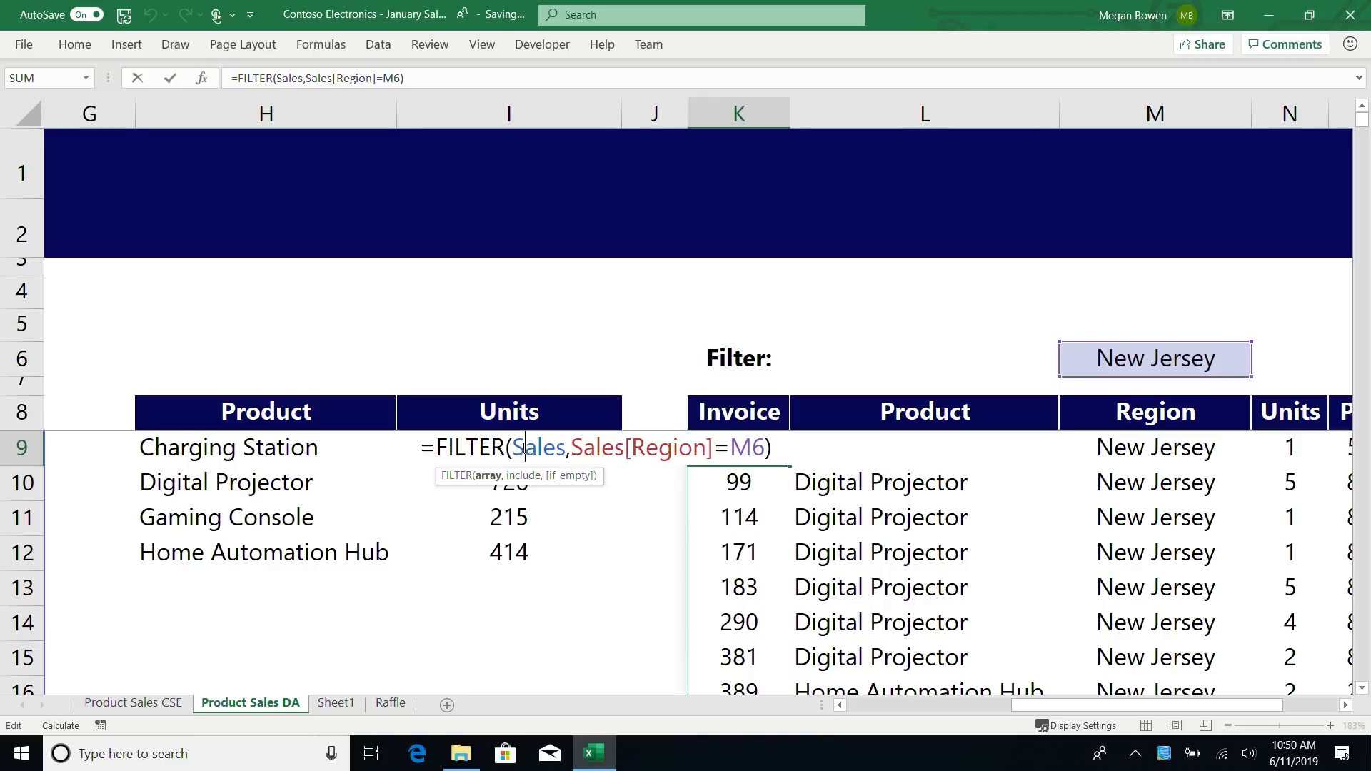
{"action": "left_click", "coordinate": [492, 477]}
{"action": "left_click", "coordinate": [519, 478]}
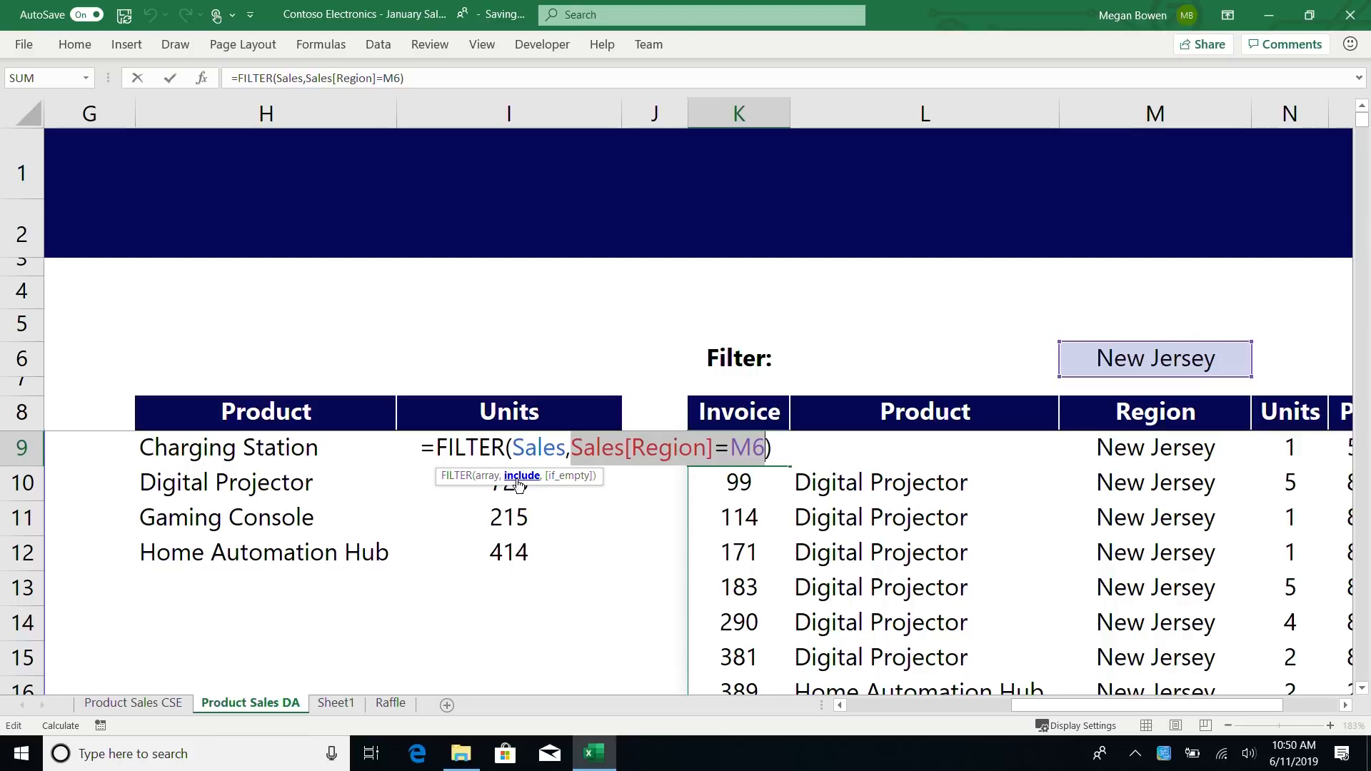
{"action": "left_click", "coordinate": [603, 448]}
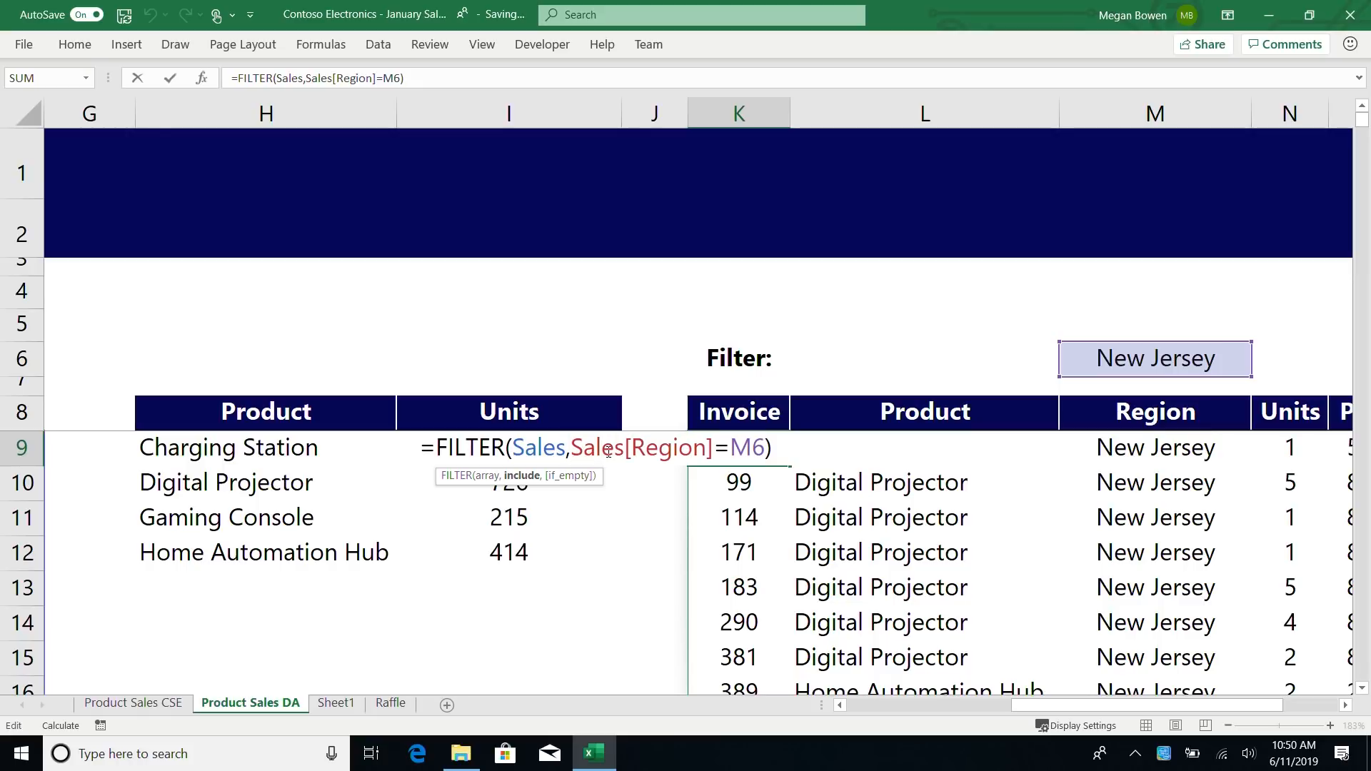
Evaluate only the Sales[Region] part of the FILTER formula in K9 in place, then discard the evaluation.
{"action": "left_click_drag", "start_coordinate": [572, 448], "coordinate": [712, 457]}
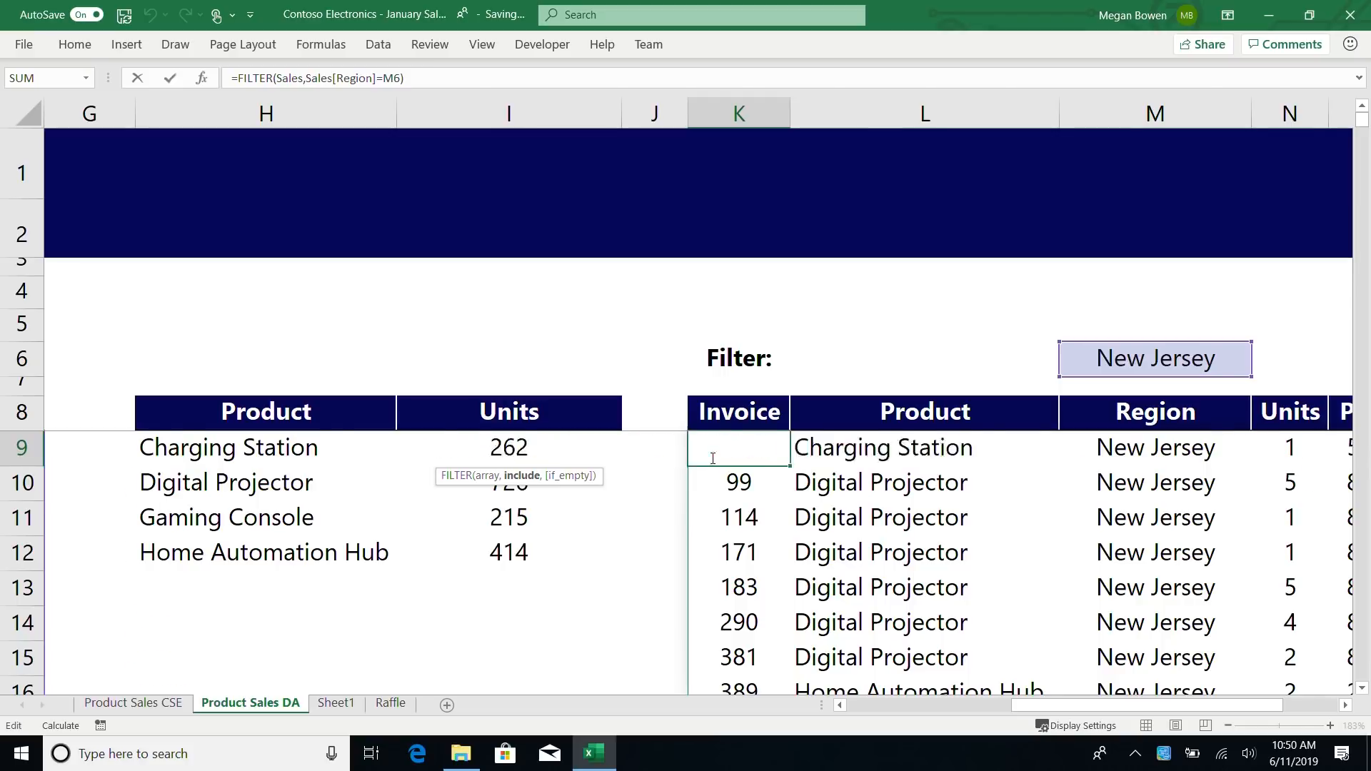
{"action": "key", "text": "F9"}
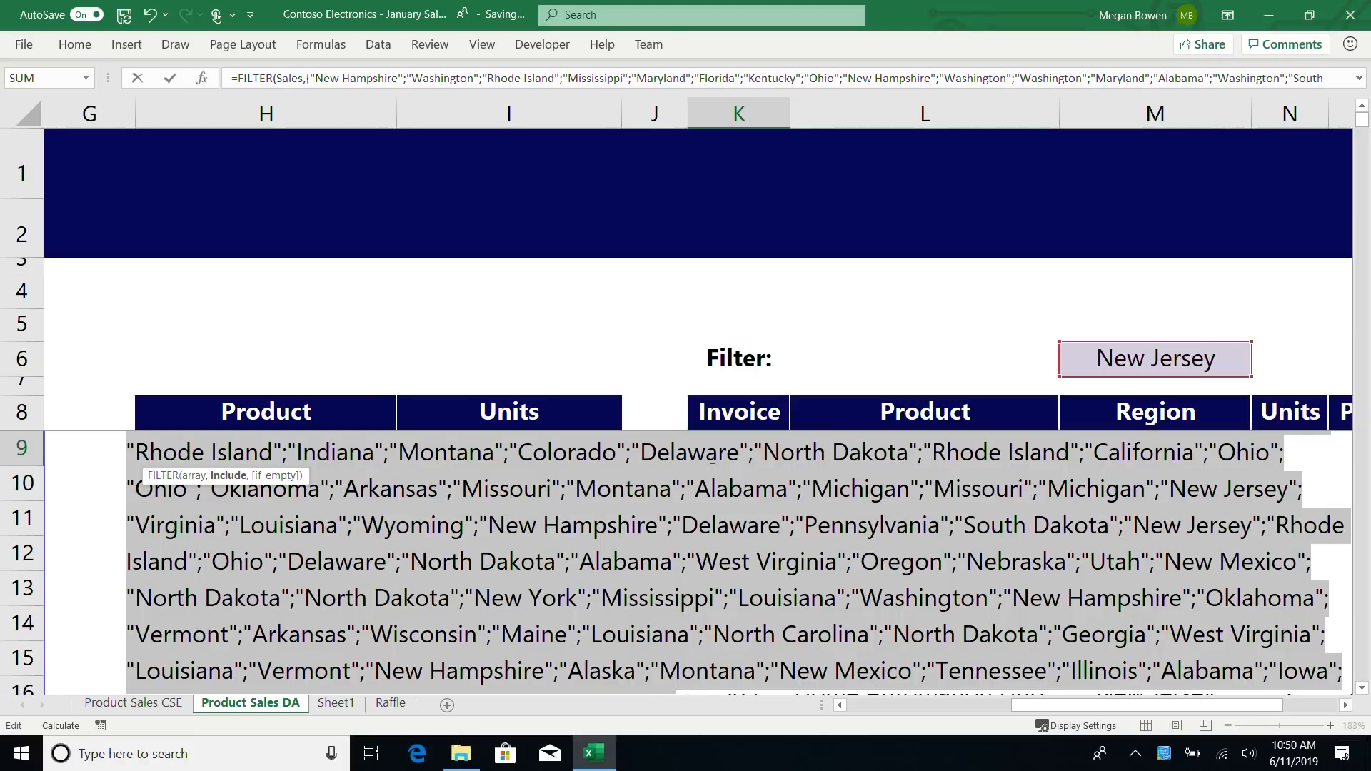
{"action": "key", "text": "Escape"}
Examine the comparison with M6 in K9's FILTER formula, evaluate Sales[Region]=M6 in place, and discard the evaluation.
{"action": "double_click", "coordinate": [711, 457]}
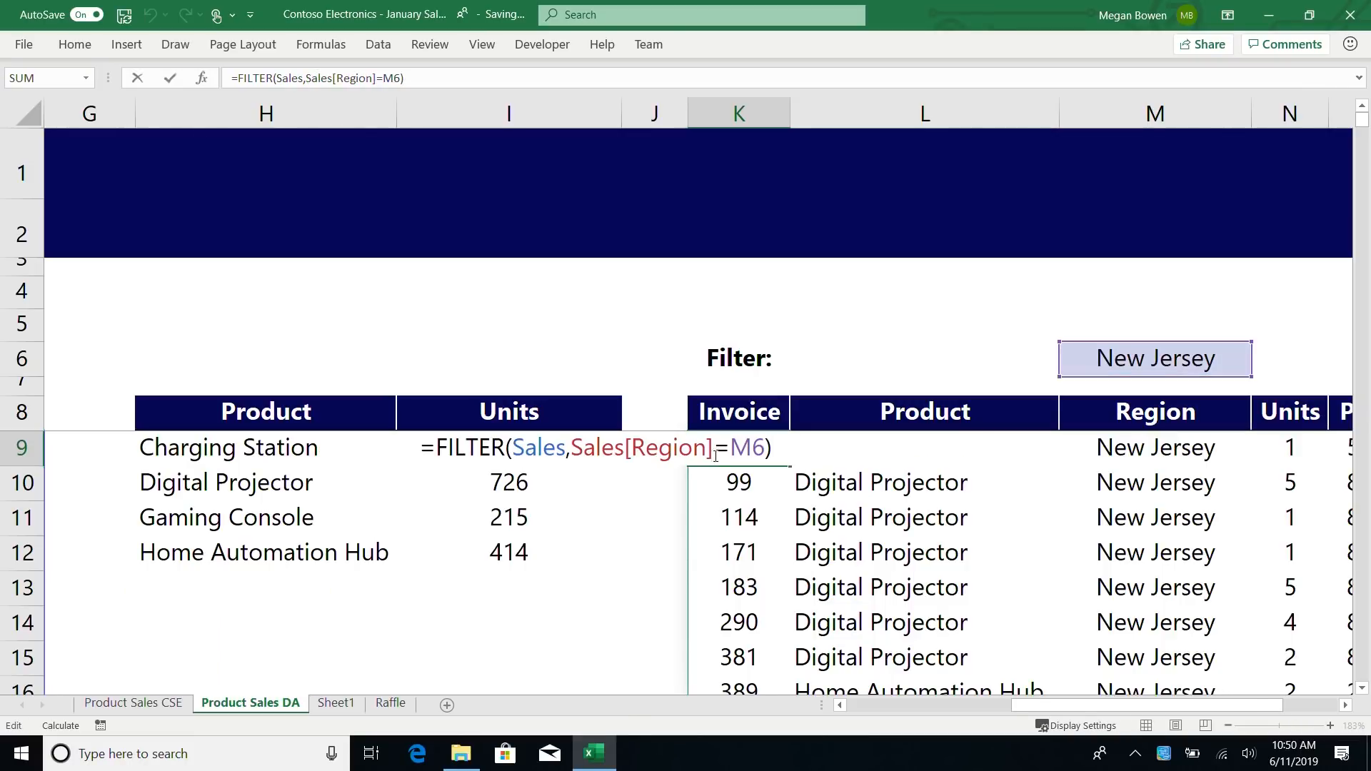
{"action": "left_click_drag", "start_coordinate": [573, 450], "coordinate": [728, 455]}
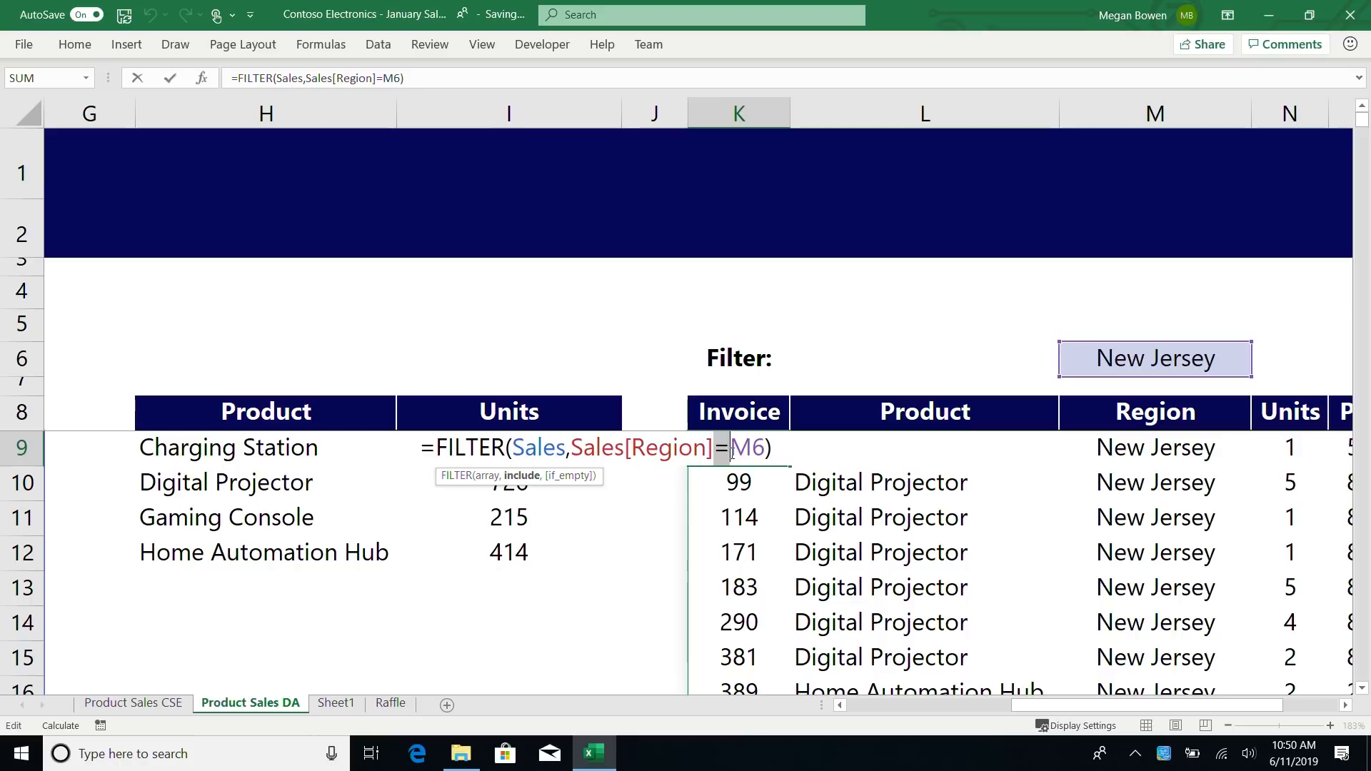
{"action": "double_click", "coordinate": [736, 454]}
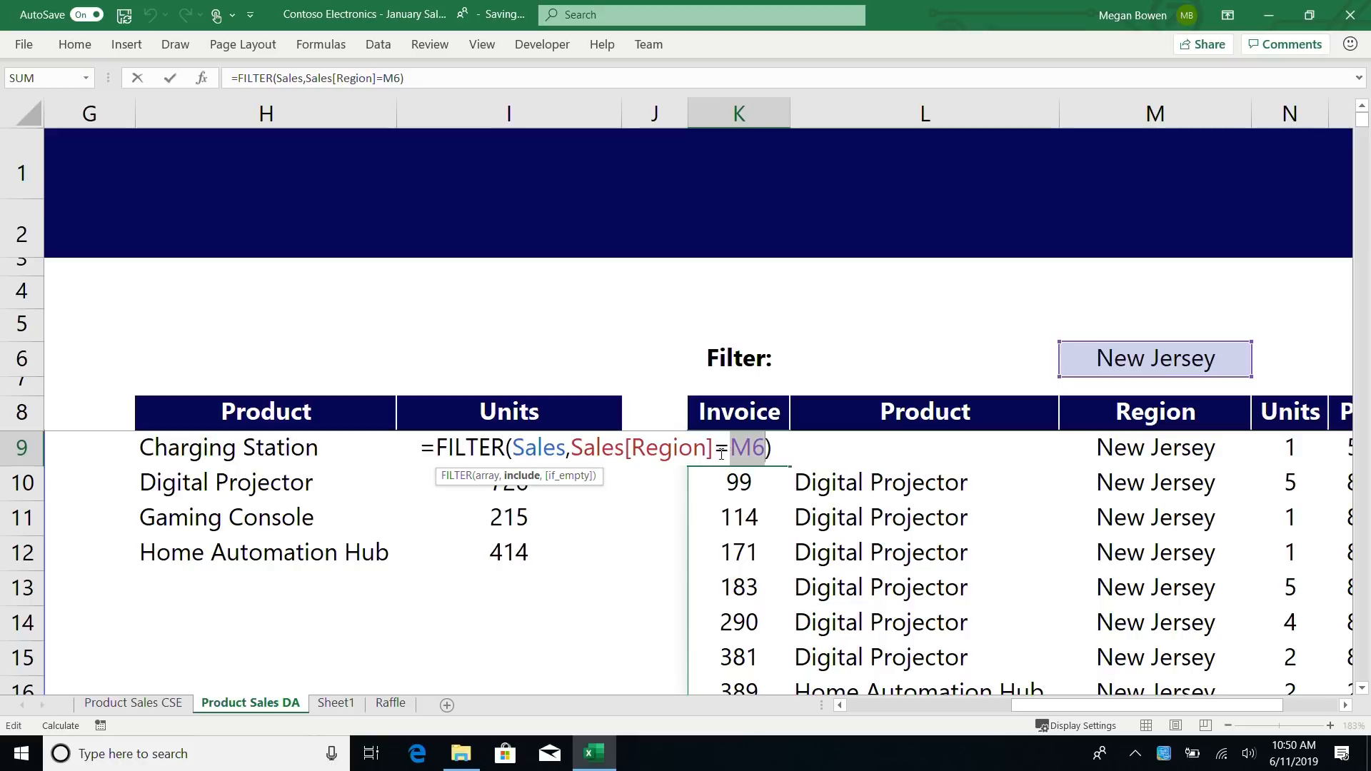
{"action": "left_click", "coordinate": [736, 454]}
{"action": "left_click_drag", "start_coordinate": [715, 454], "coordinate": [729, 453]}
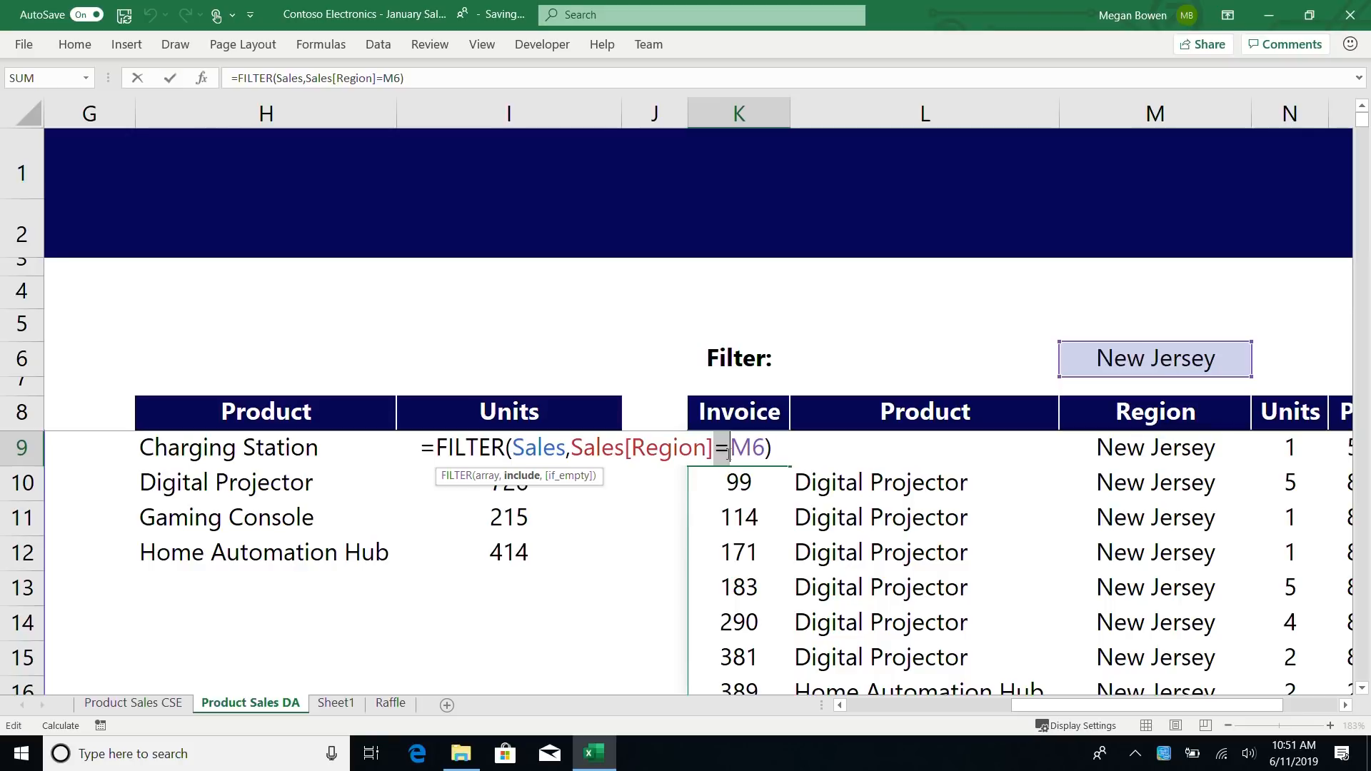
{"action": "left_click_drag", "start_coordinate": [571, 447], "coordinate": [764, 454]}
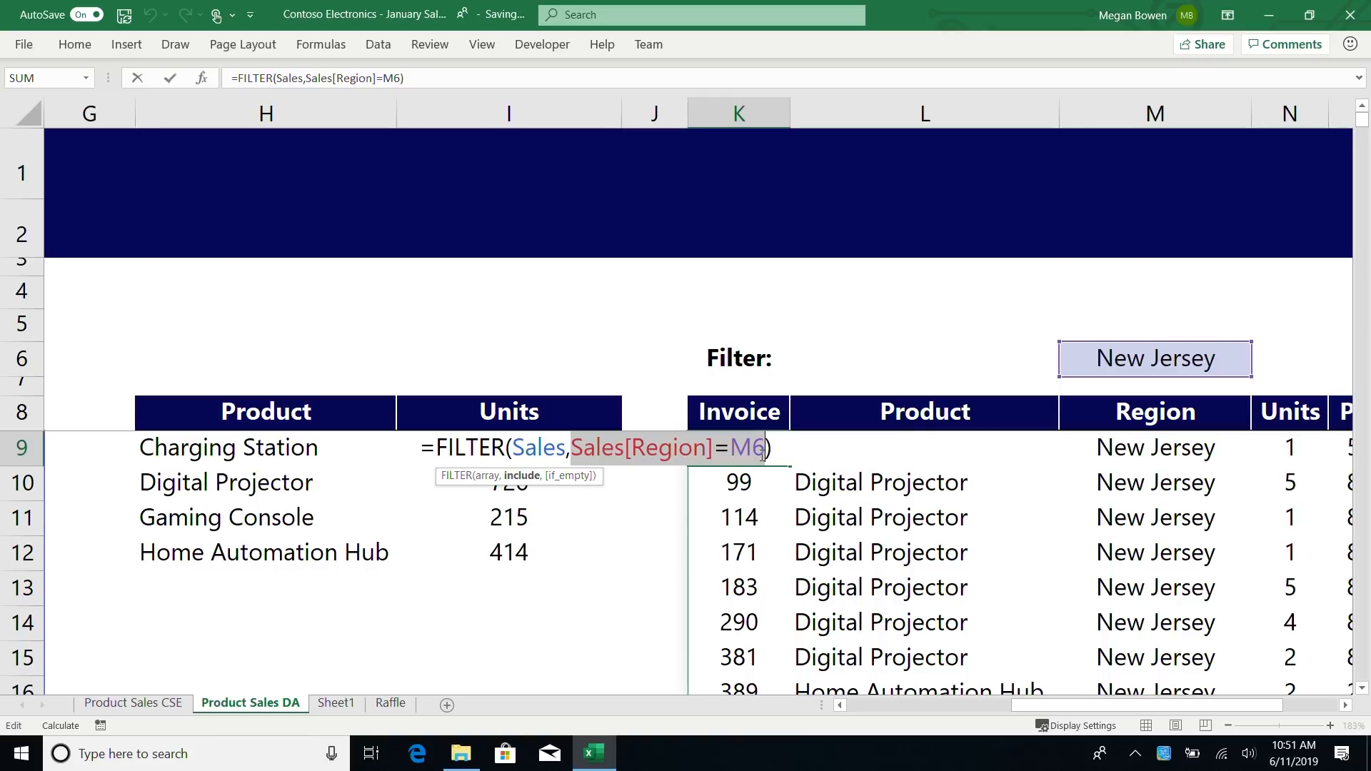
{"action": "key", "text": "F9"}
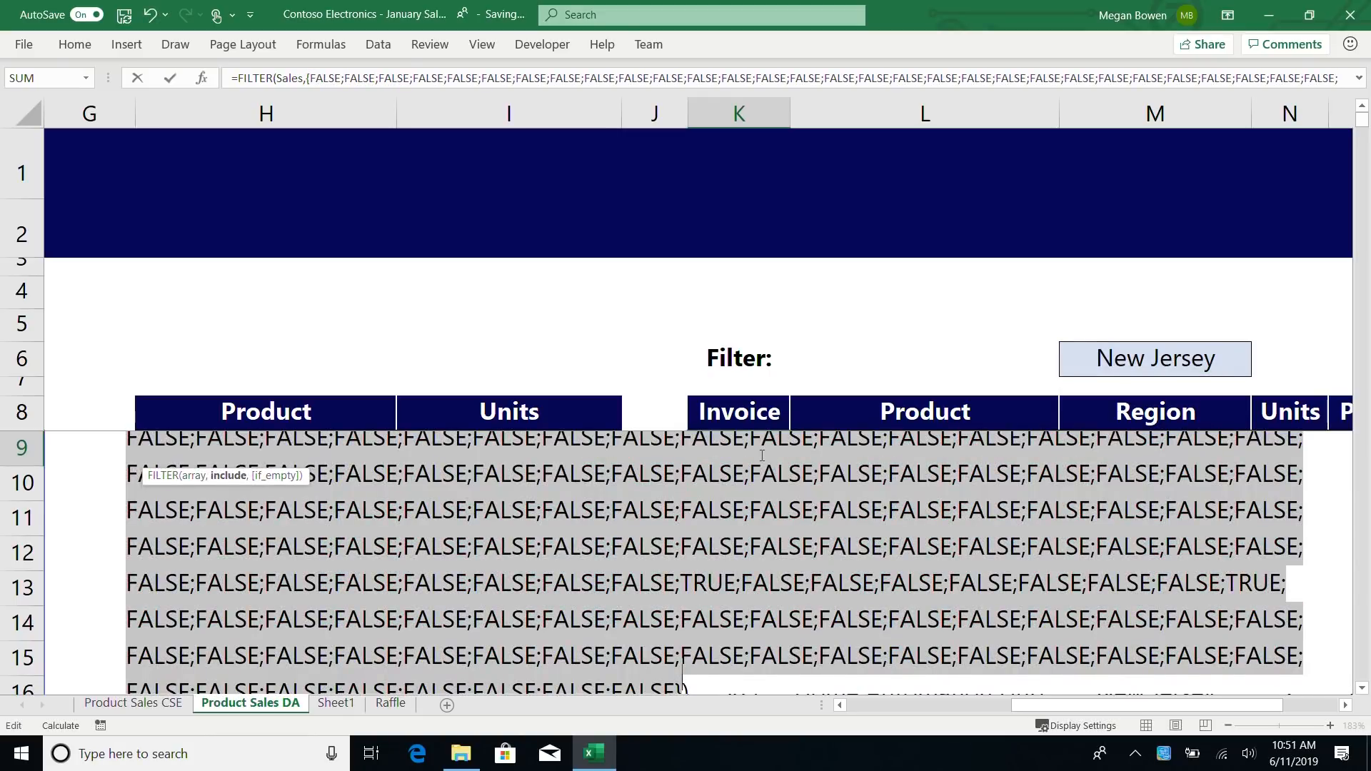
{"action": "key", "text": "Escape"}
Delete all rows of the January sales table below invoice 7.
{"action": "key", "text": "Left"}
{"action": "key", "text": "Left"}
{"action": "key", "text": "Left"}
{"action": "key", "text": "Left"}
{"action": "key", "text": "Left"}
{"action": "key", "text": "Left"}
{"action": "key", "text": "Left"}
{"action": "key", "text": "Left"}
{"action": "key", "text": "Left"}
{"action": "key", "text": "Left"}
{"action": "key", "text": "Down"}
{"action": "key", "text": "Down"}
{"action": "key", "text": "Down"}
{"action": "key", "text": "Down"}
{"action": "key", "text": "Down"}
{"action": "key", "text": "Down"}
{"action": "key", "text": "Down"}
{"action": "key", "text": "ctrl+shift+Right"}
{"action": "key", "text": "ctrl+shift+Down"}
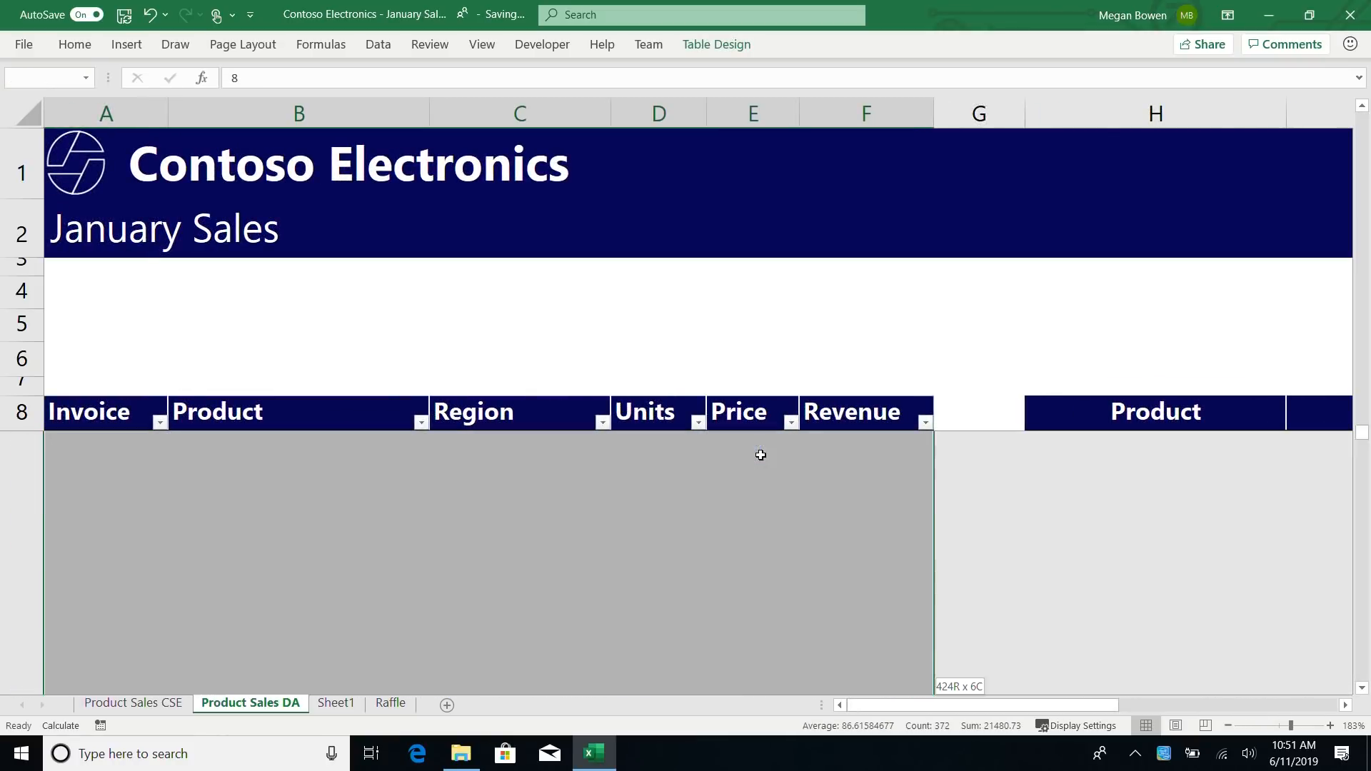
{"action": "key", "text": "ctrl+minus"}
Evaluate the Sales[Region]=M6 argument in K9 against the shortened sales table, then discard the evaluation.
{"action": "key", "text": "Up"}
{"action": "key", "text": "Up"}
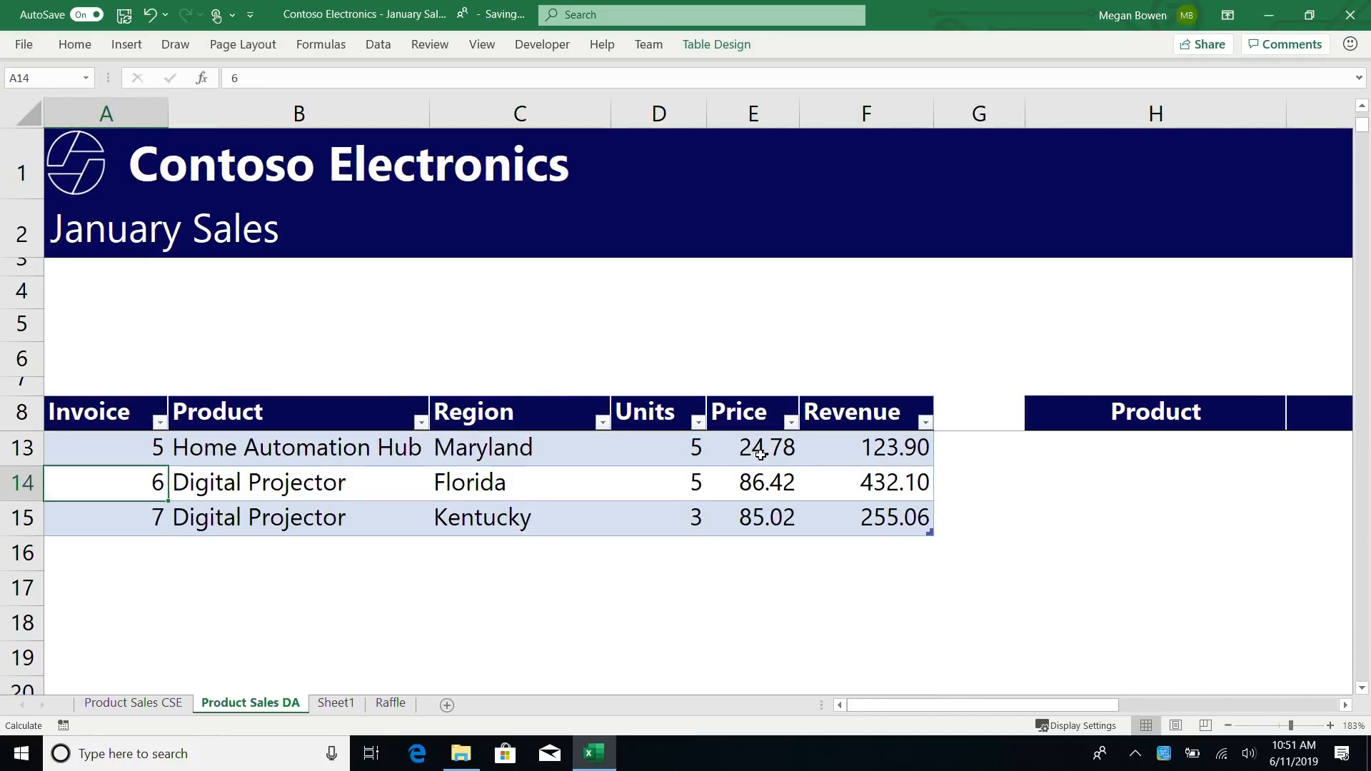
{"action": "key", "text": "ctrl+Up"}
{"action": "key", "text": "Right"}
{"action": "key", "text": "ctrl+Right"}
{"action": "key", "text": "Down"}
{"action": "key", "text": "Down"}
{"action": "key", "text": "Right"}
{"action": "key", "text": "Right"}
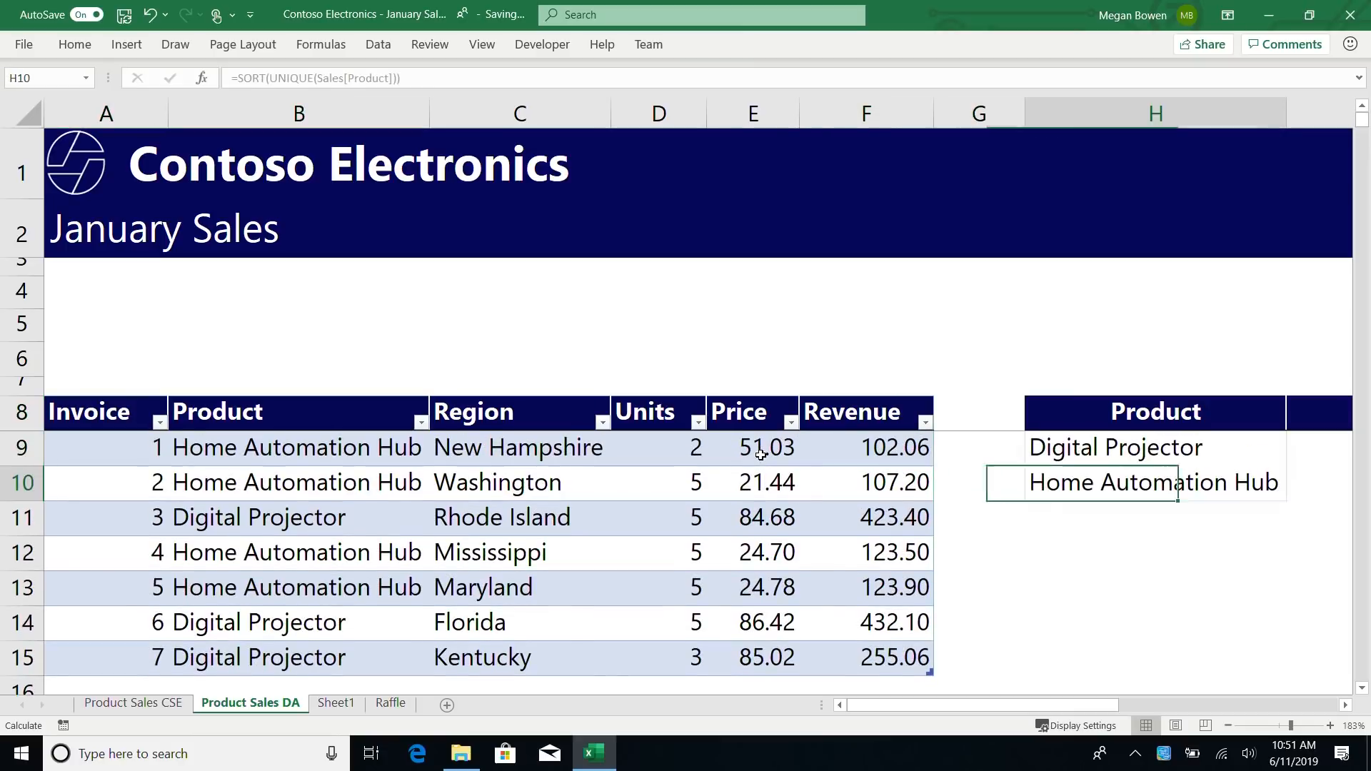
{"action": "key", "text": "Right"}
{"action": "key", "text": "Right"}
{"action": "key", "text": "Right"}
{"action": "key", "text": "Up"}
{"action": "key", "text": "F2"}
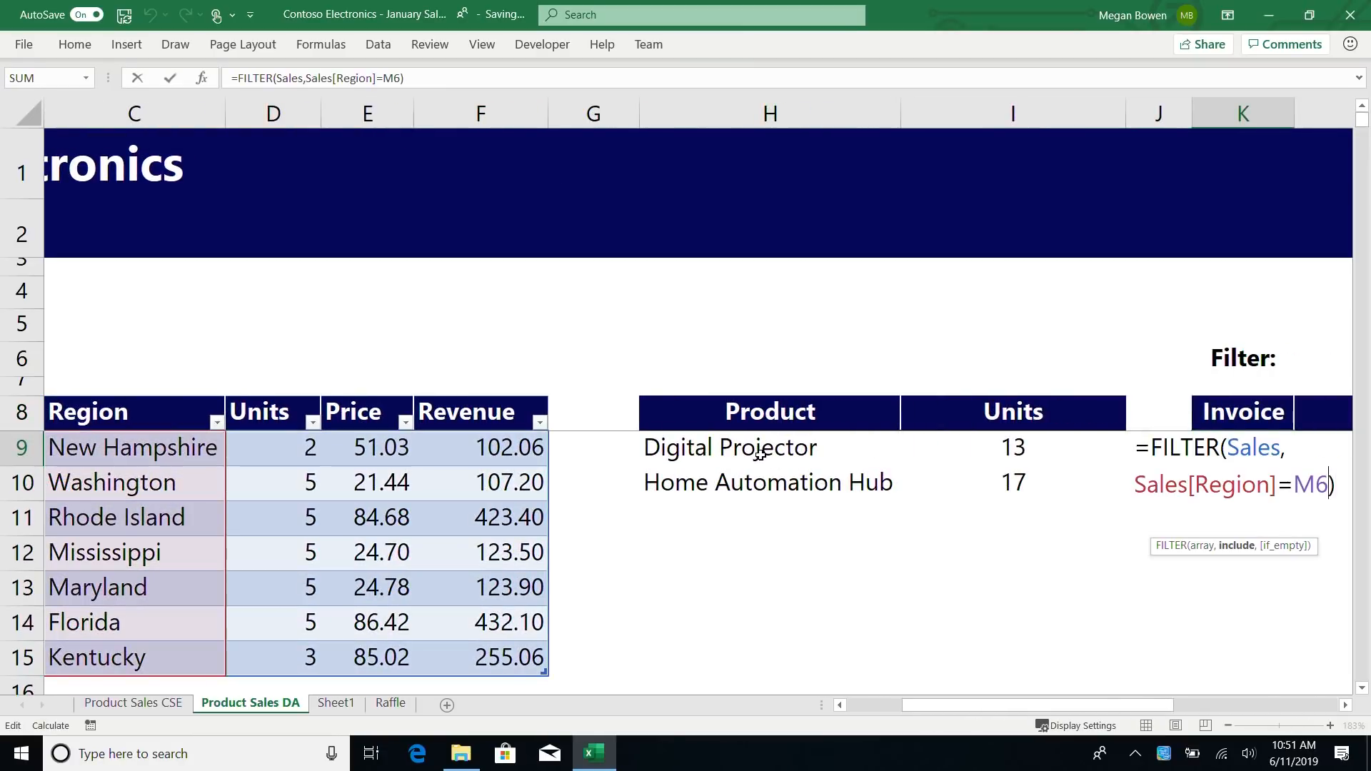
{"action": "key", "text": "ctrl+shift+Left"}
{"action": "key", "text": "ctrl+shift+Left"}
{"action": "key", "text": "ctrl+shift+Left"}
{"action": "key", "text": "ctrl+shift+Left"}
{"action": "key", "text": "ctrl+shift+Left"}
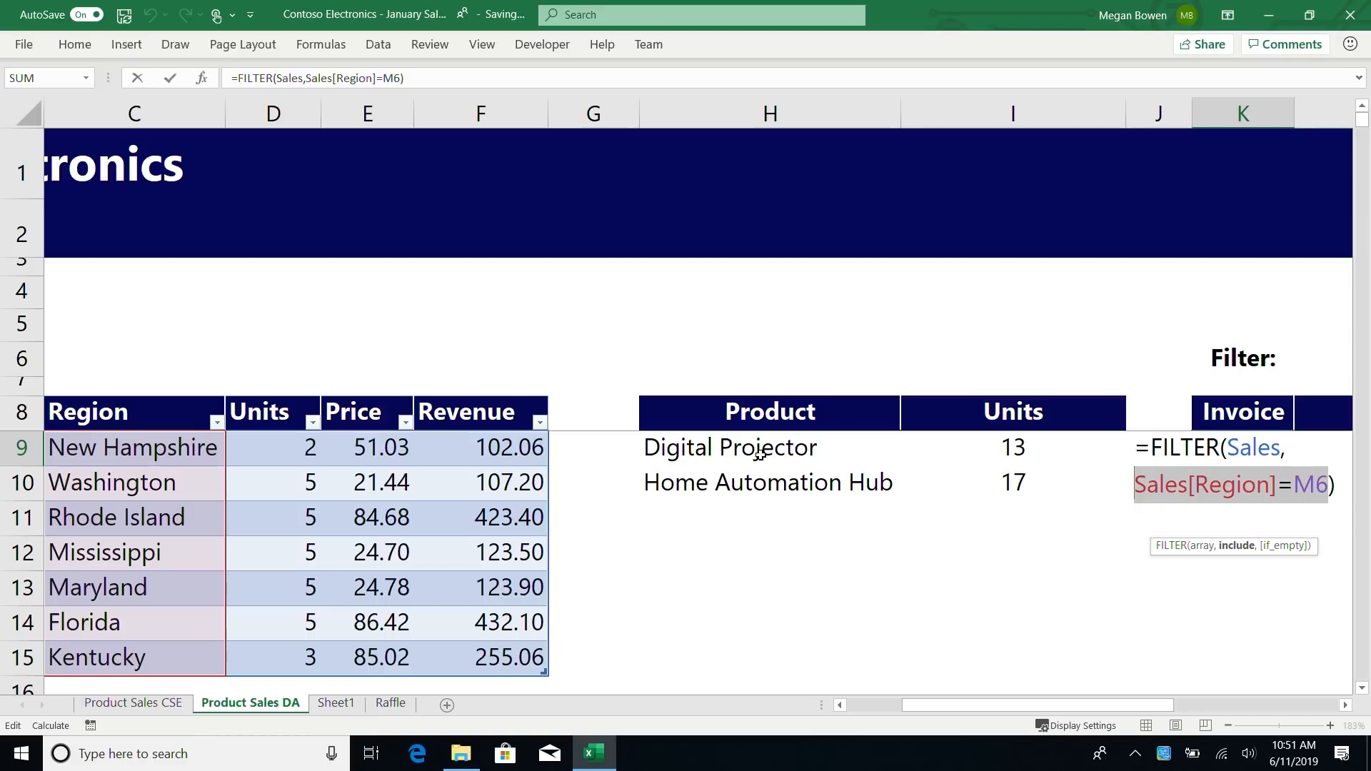
{"action": "key", "text": "F9"}
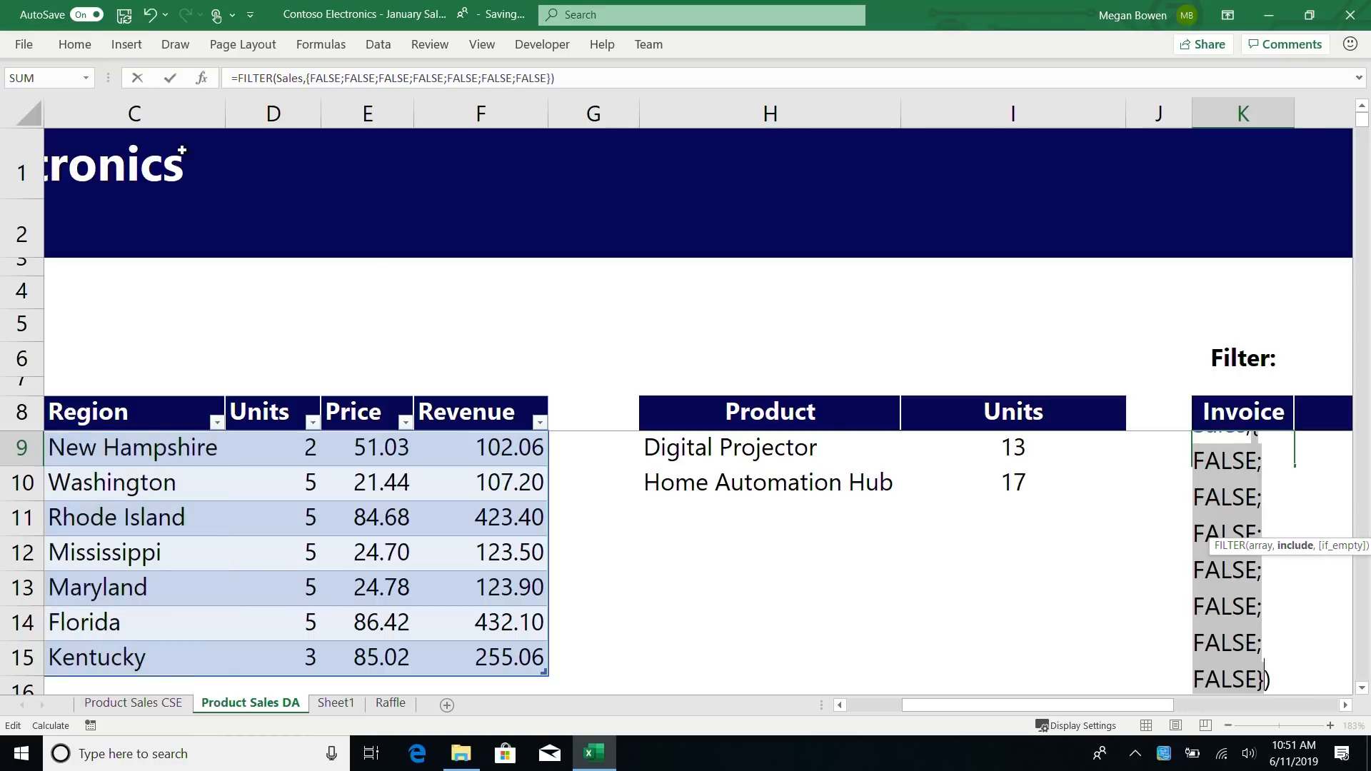
{"action": "left_click", "coordinate": [324, 78]}
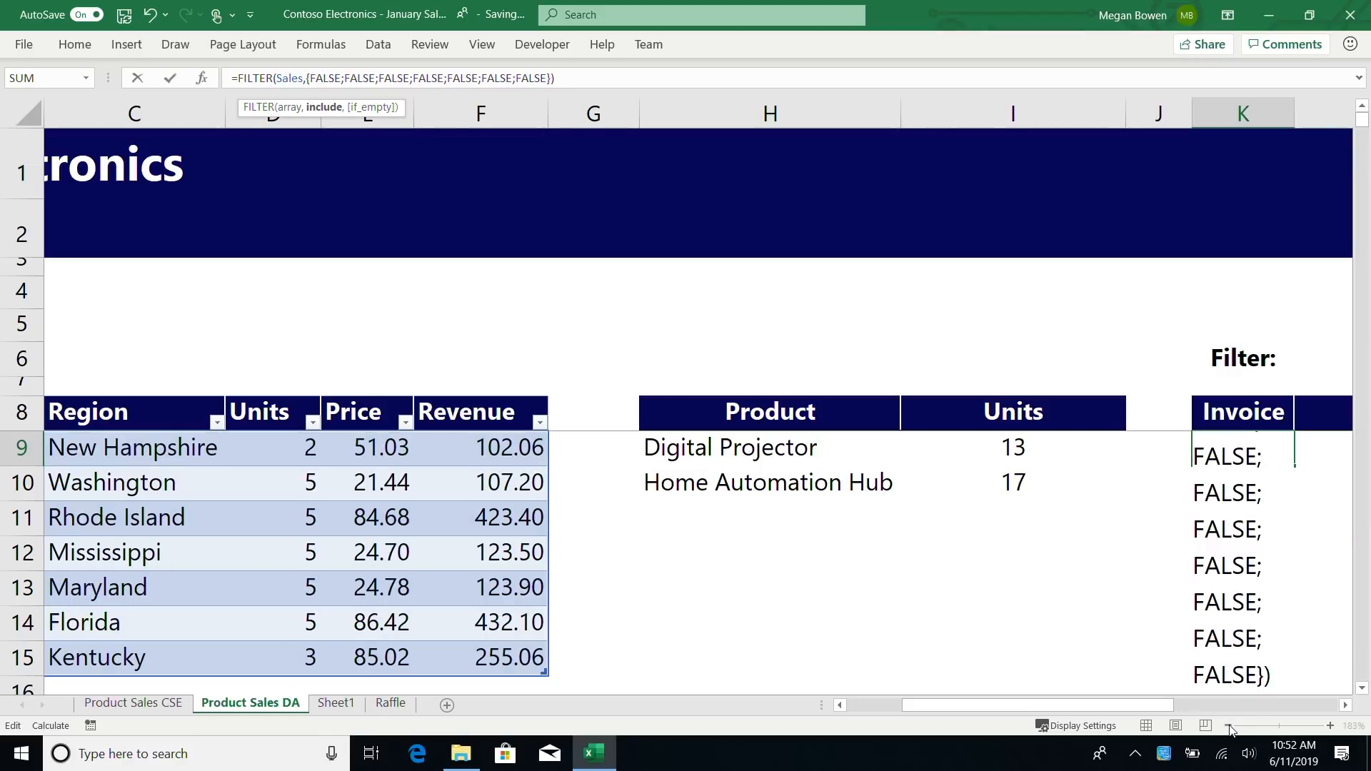
{"action": "key", "text": "Escape"}
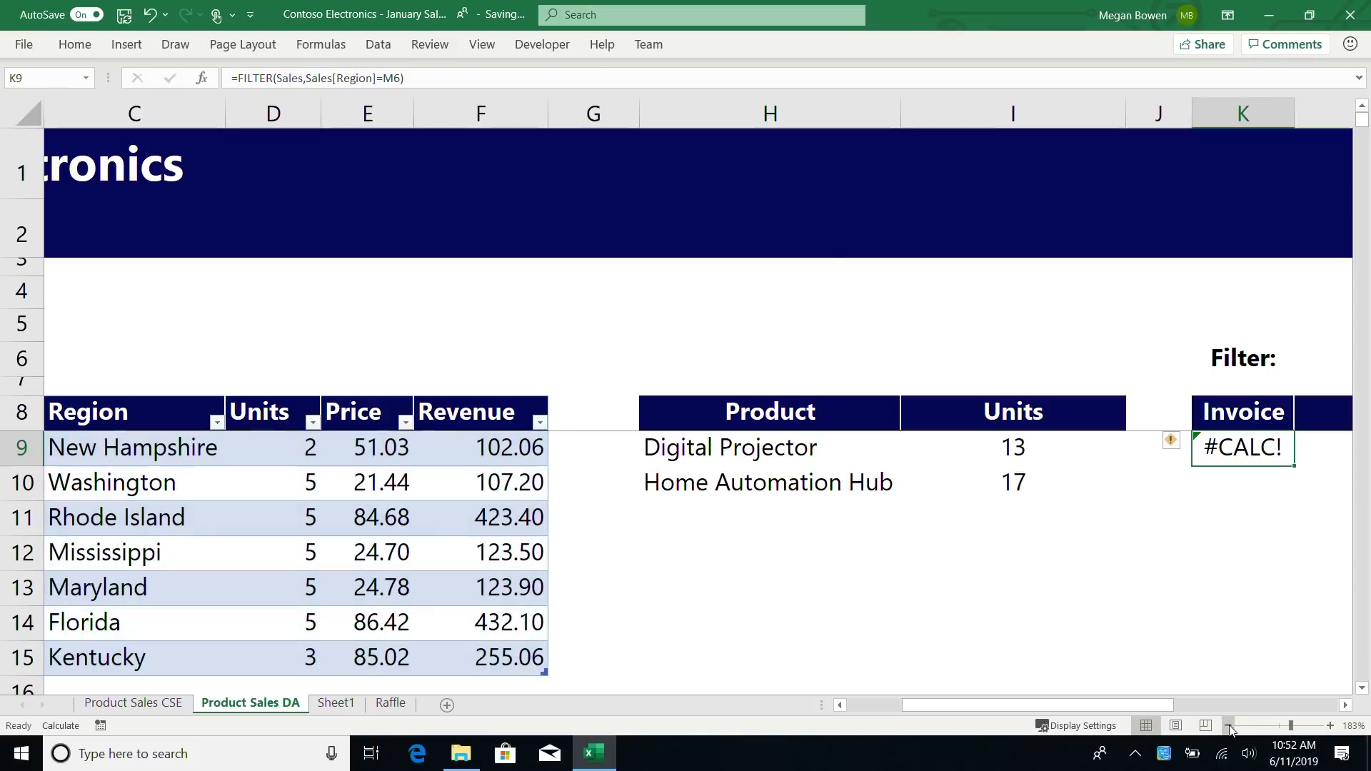
Widen column K to fit the FILTER formula, then evaluate its include argument in place without keeping the evaluation.
{"action": "left_click", "coordinate": [1345, 707]}
{"action": "left_click_drag", "start_coordinate": [792, 114], "coordinate": [1075, 180]}
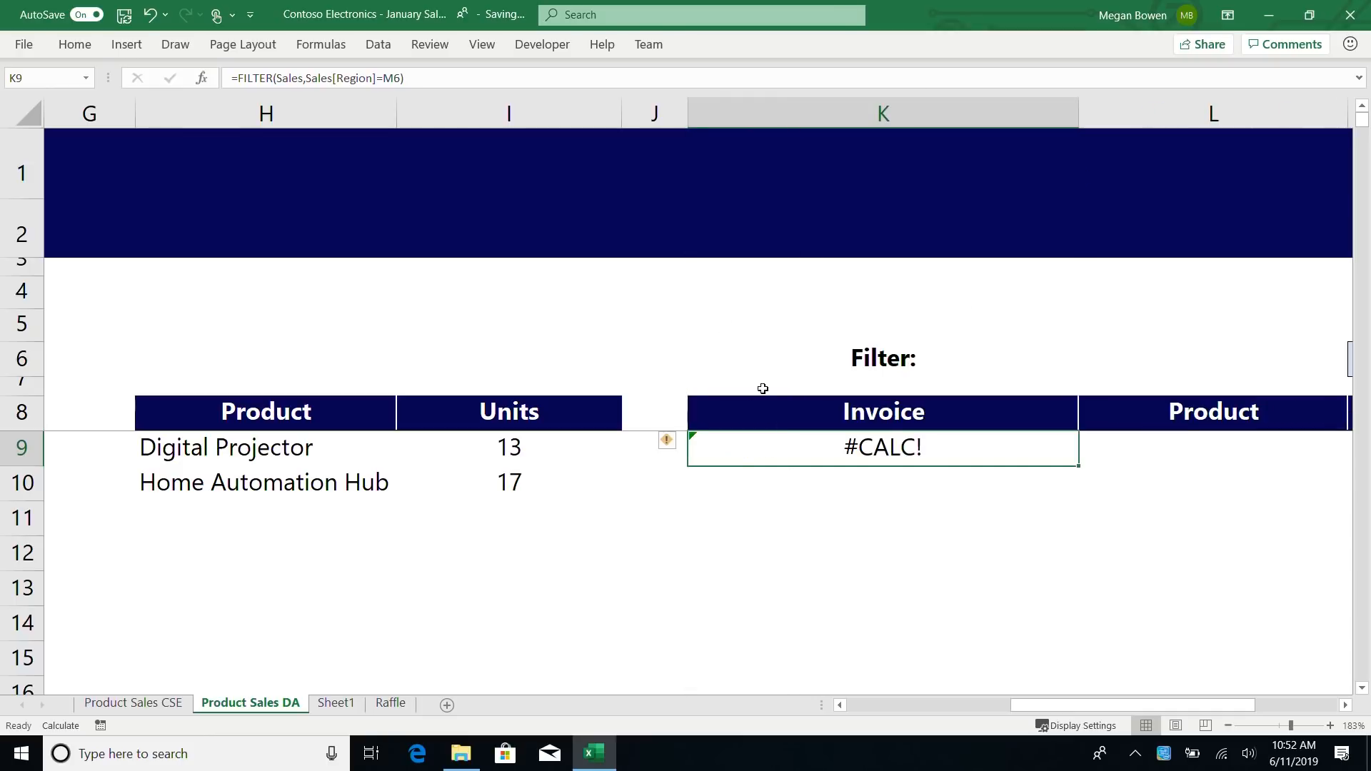
{"action": "double_click", "coordinate": [860, 447]}
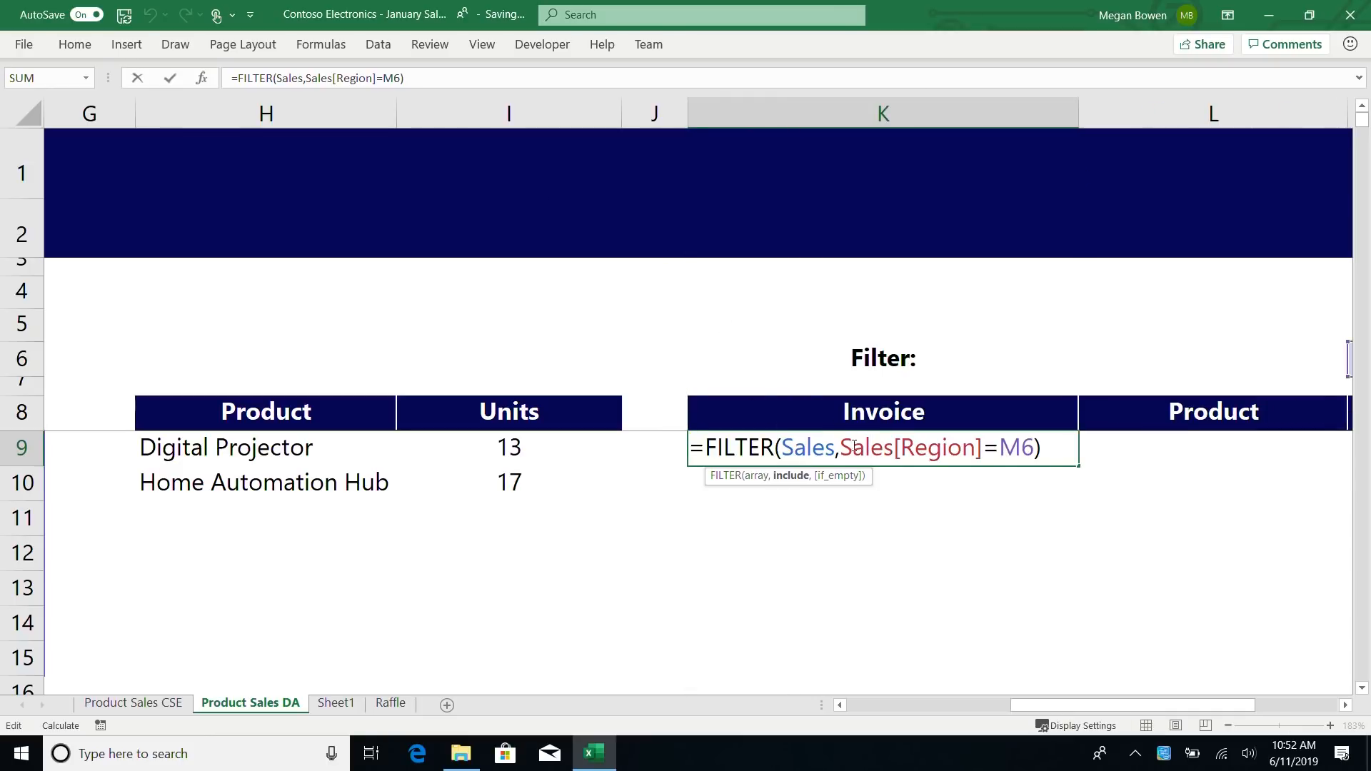
{"action": "left_click_drag", "start_coordinate": [840, 447], "coordinate": [1035, 446]}
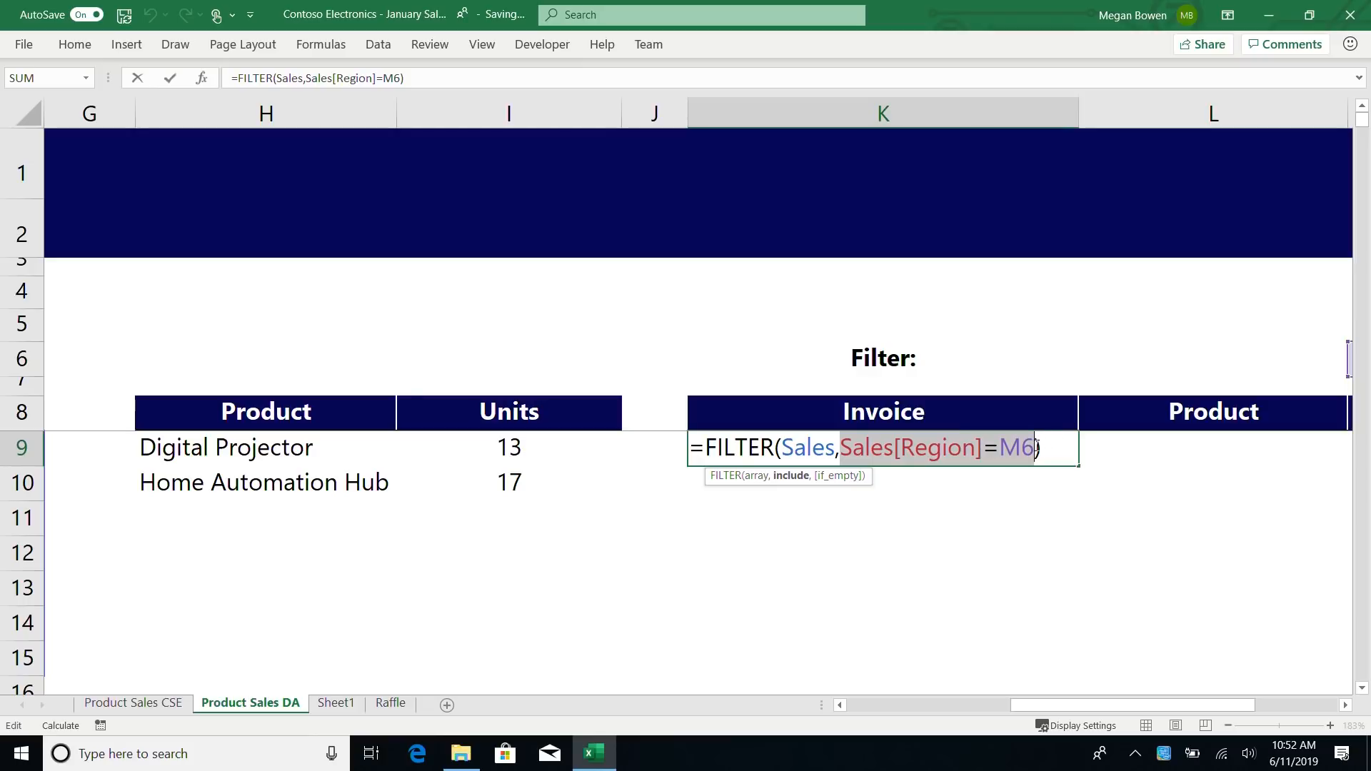
{"action": "key", "text": "F9"}
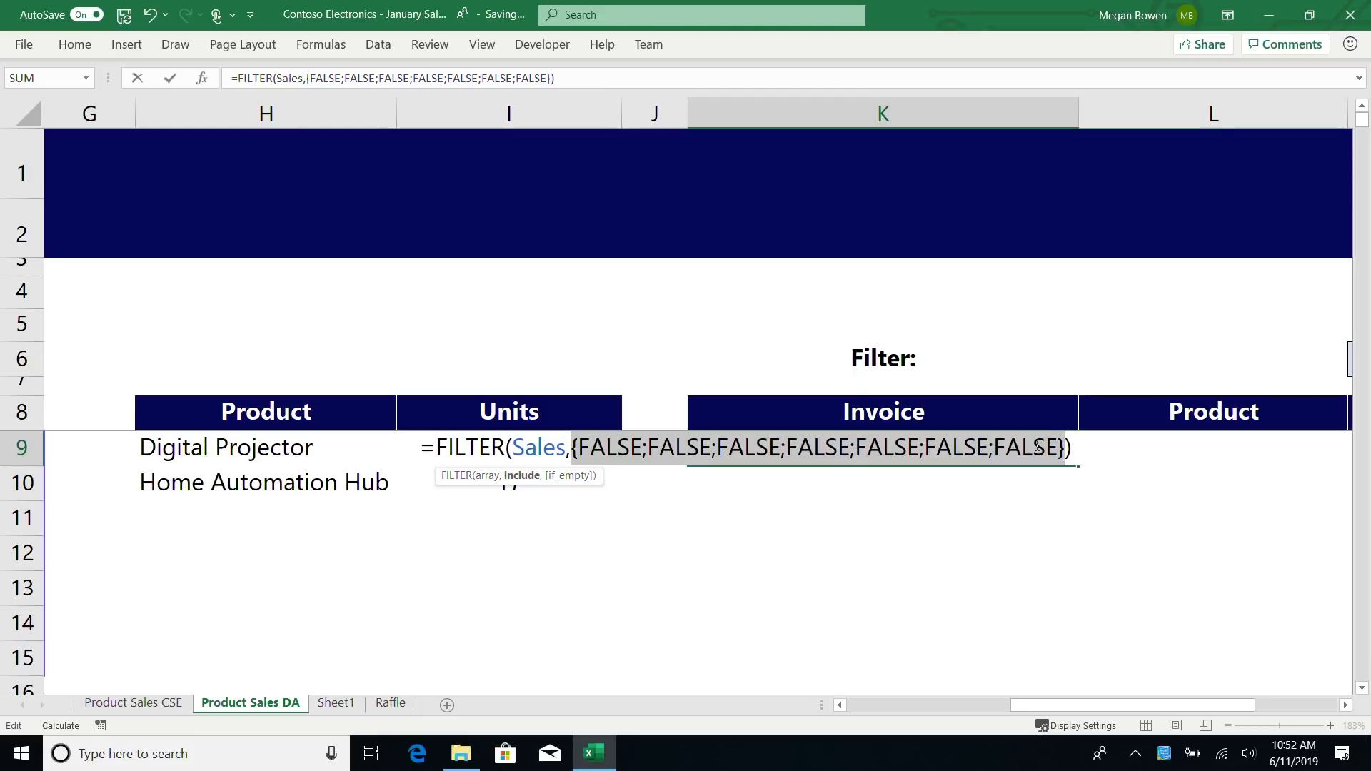
{"action": "key", "text": "Escape"}
Add "Nothing" as the if_empty argument in K9, making the formula =FILTER(Sales,Sales[Region]=M6,"Nothing").
{"action": "double_click", "coordinate": [1036, 445]}
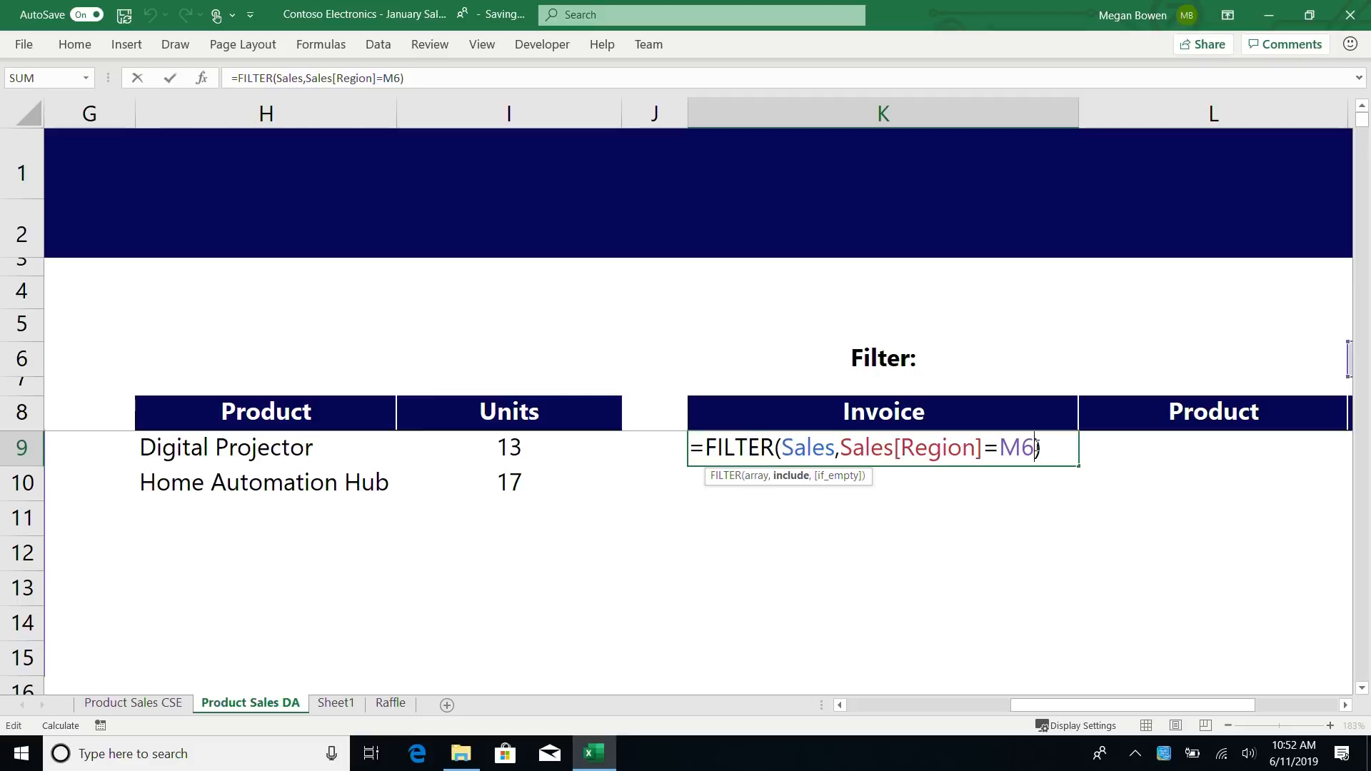
{"action": "type", "text": ",\"\""}
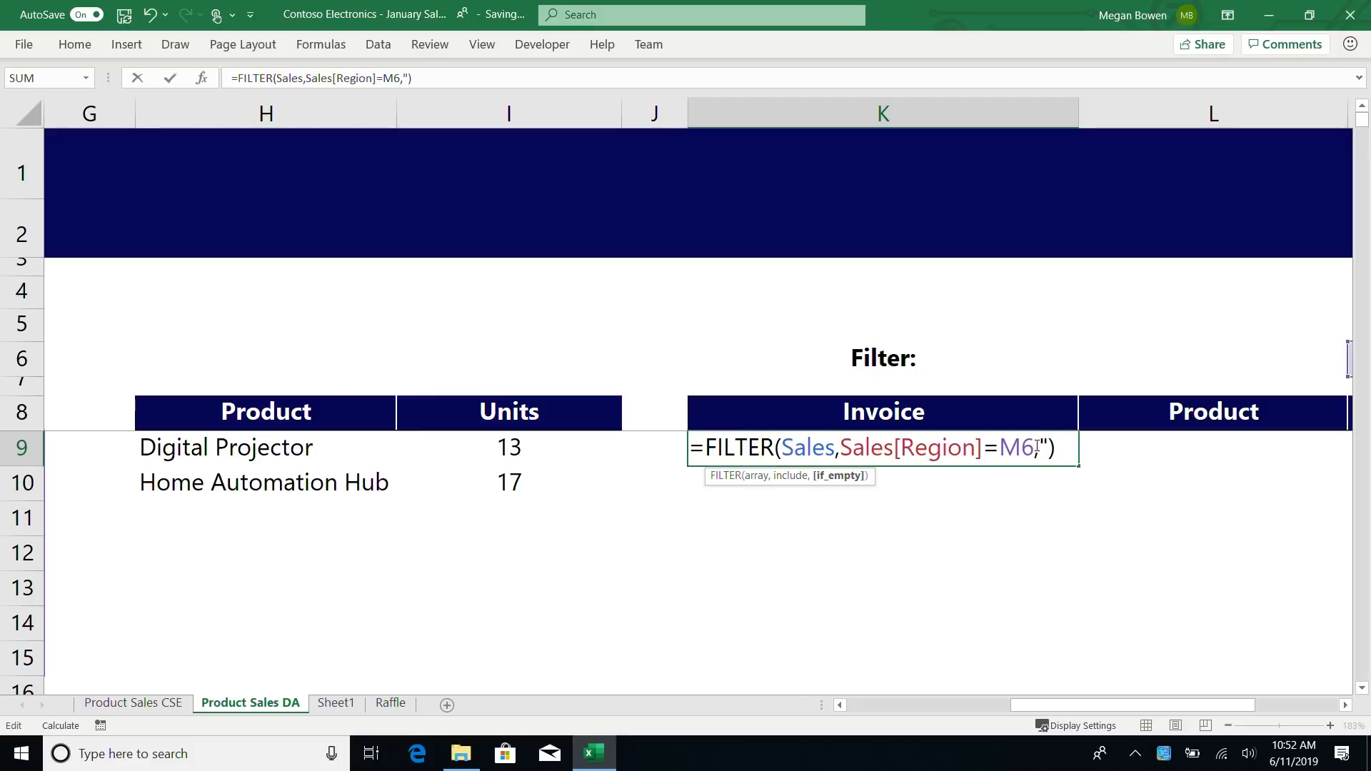
{"action": "type", "text": "Nothing\""}
{"action": "key", "text": "Return"}
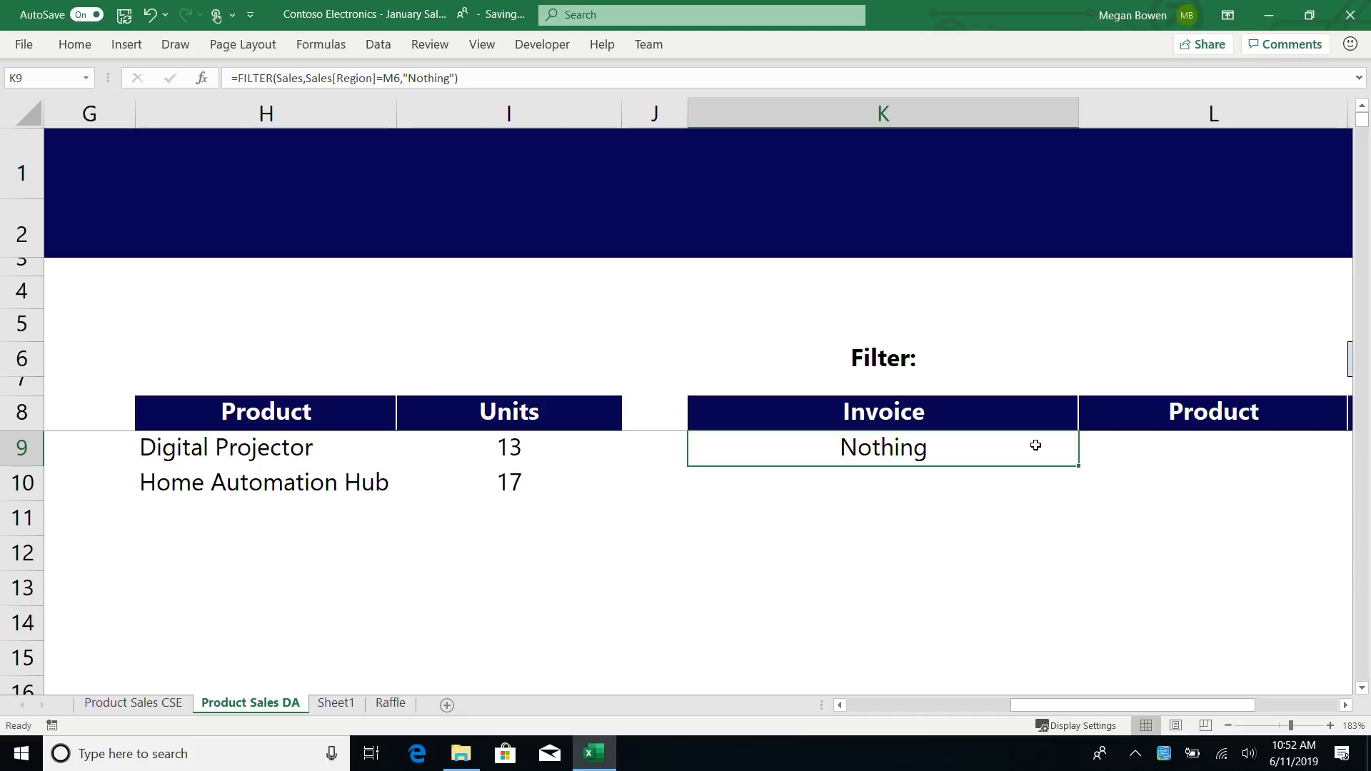
Undo the last changes to restore K9's previous formula and the deleted rows of the January sales table.
{"action": "double_click", "coordinate": [1035, 445]}
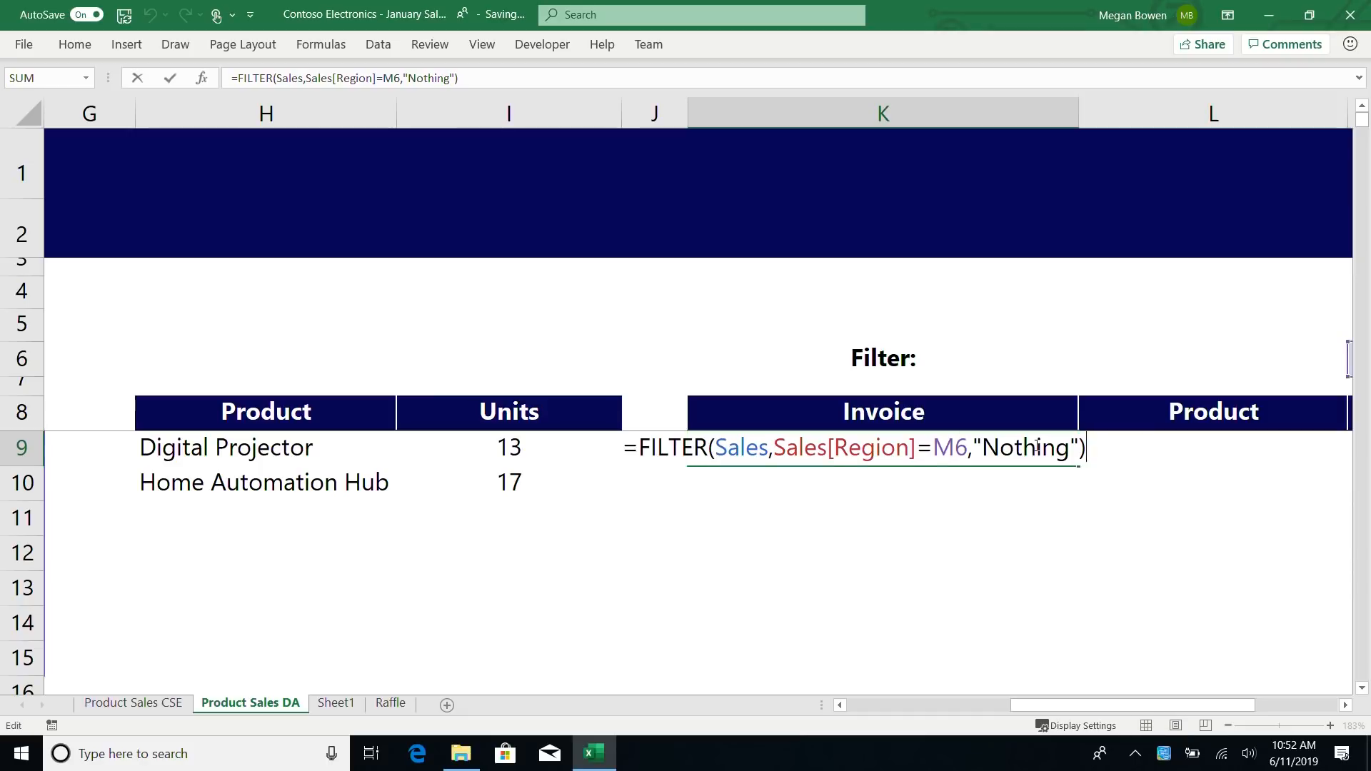
{"action": "key", "text": "Escape"}
{"action": "left_click_drag", "start_coordinate": [1111, 709], "coordinate": [940, 709]}
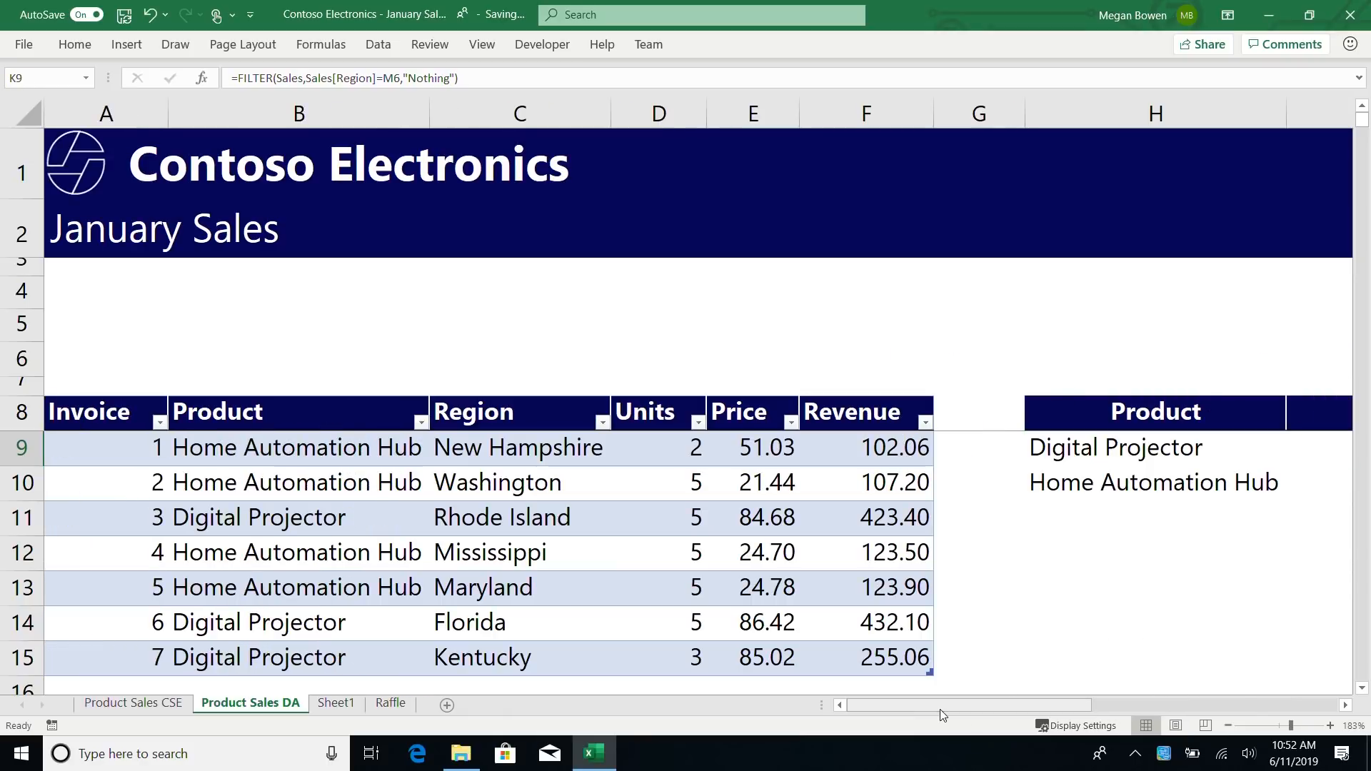
{"action": "key", "text": "ctrl+z"}
{"action": "key", "text": "ctrl+z"}
{"action": "key", "text": "ctrl+z"}
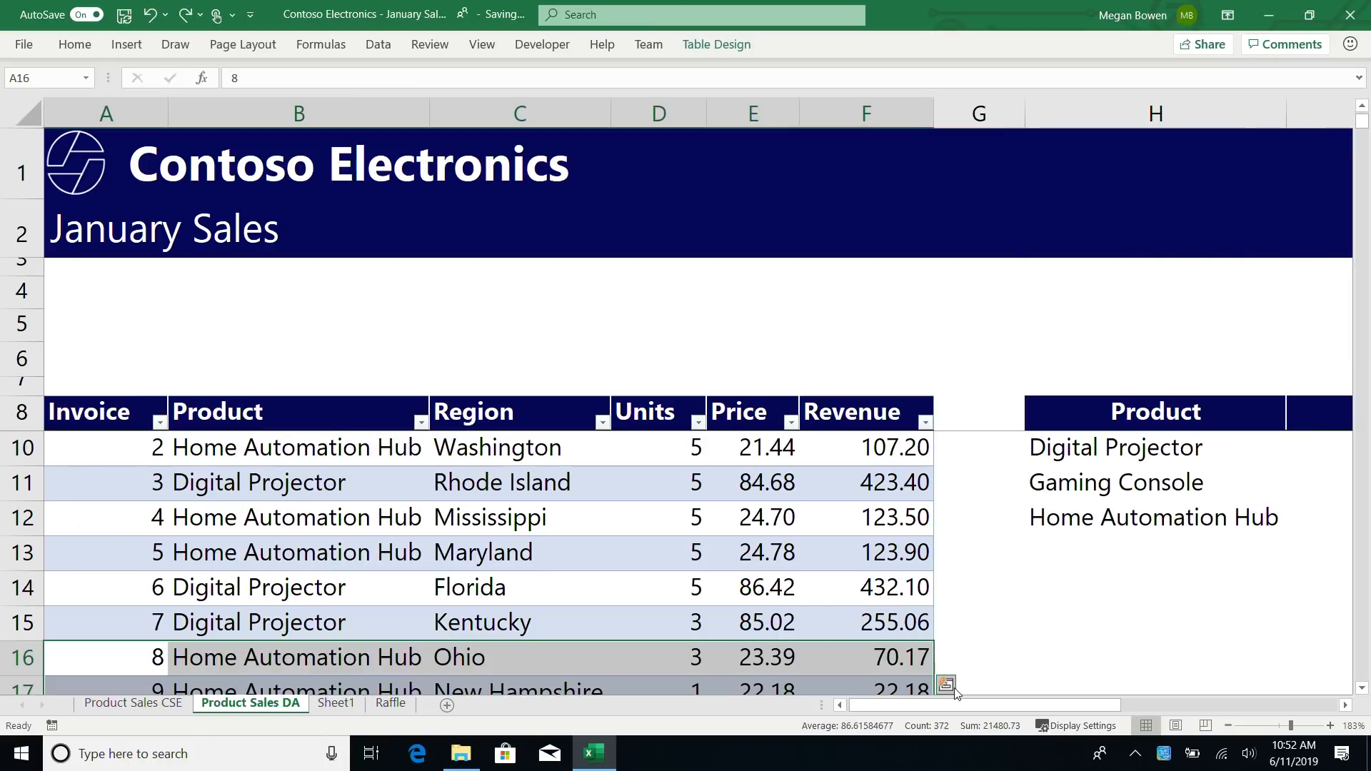
{"action": "key", "text": "Down"}
{"action": "key", "text": "ctrl+Up"}
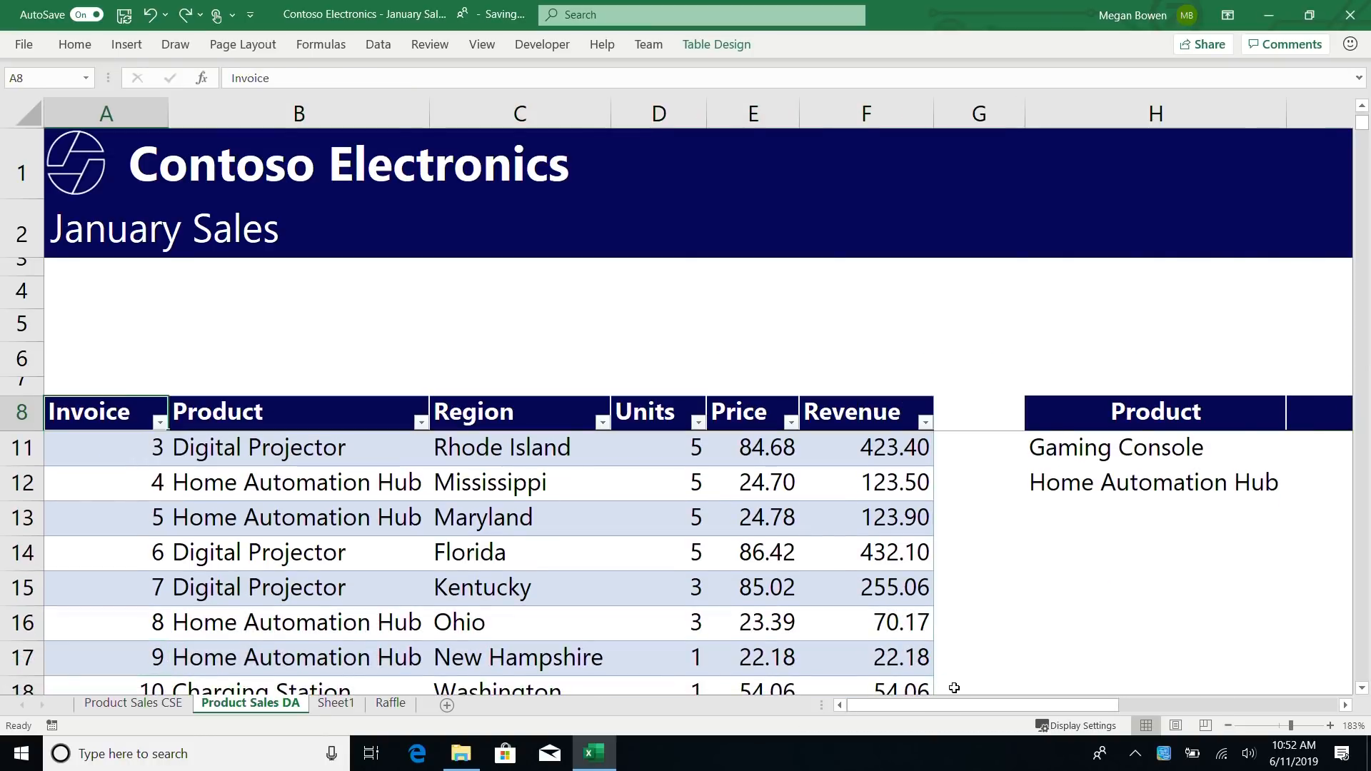
Copy the region selector from M6 into M5 above it.
{"action": "key", "text": "Right"}
{"action": "key", "text": "Right"}
{"action": "key", "text": "Right"}
{"action": "key", "text": "Right"}
{"action": "key", "text": "Right"}
{"action": "key", "text": "Right"}
{"action": "key", "text": "Right"}
{"action": "key", "text": "Right"}
{"action": "key", "text": "Right"}
{"action": "key", "text": "Right"}
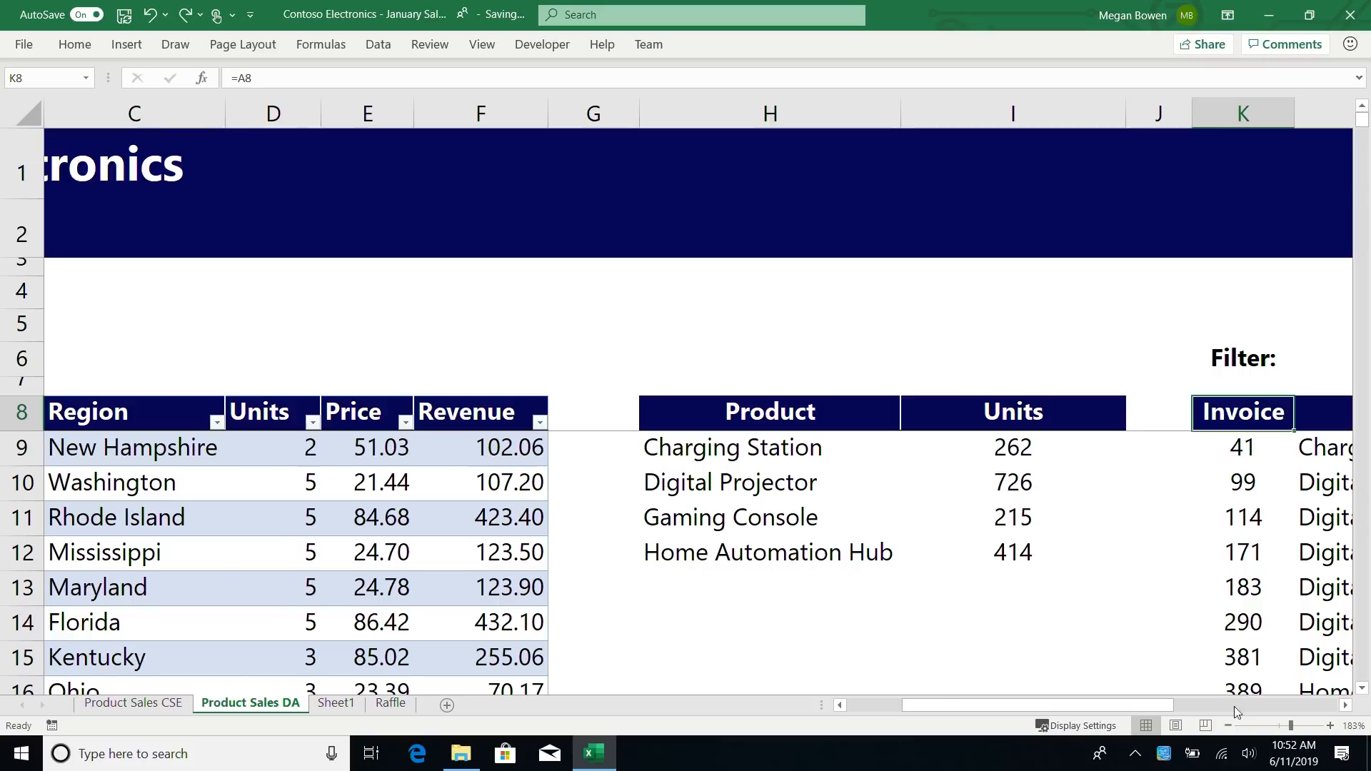
{"action": "left_click", "coordinate": [1229, 725]}
{"action": "left_click", "coordinate": [1229, 725]}
{"action": "left_click", "coordinate": [1229, 725]}
{"action": "left_click", "coordinate": [1230, 725]}
{"action": "left_click", "coordinate": [1229, 725]}
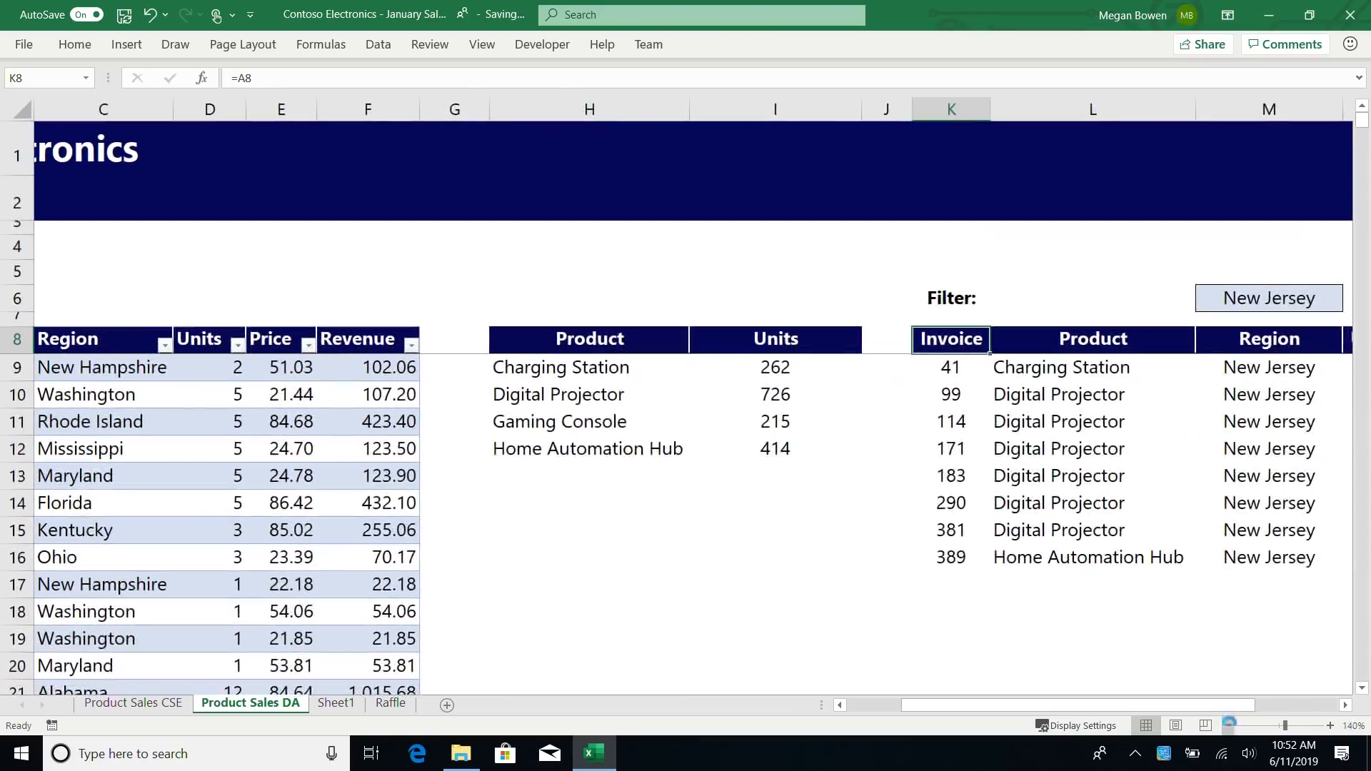
{"action": "left_click", "coordinate": [1229, 725]}
{"action": "left_click", "coordinate": [1205, 281]}
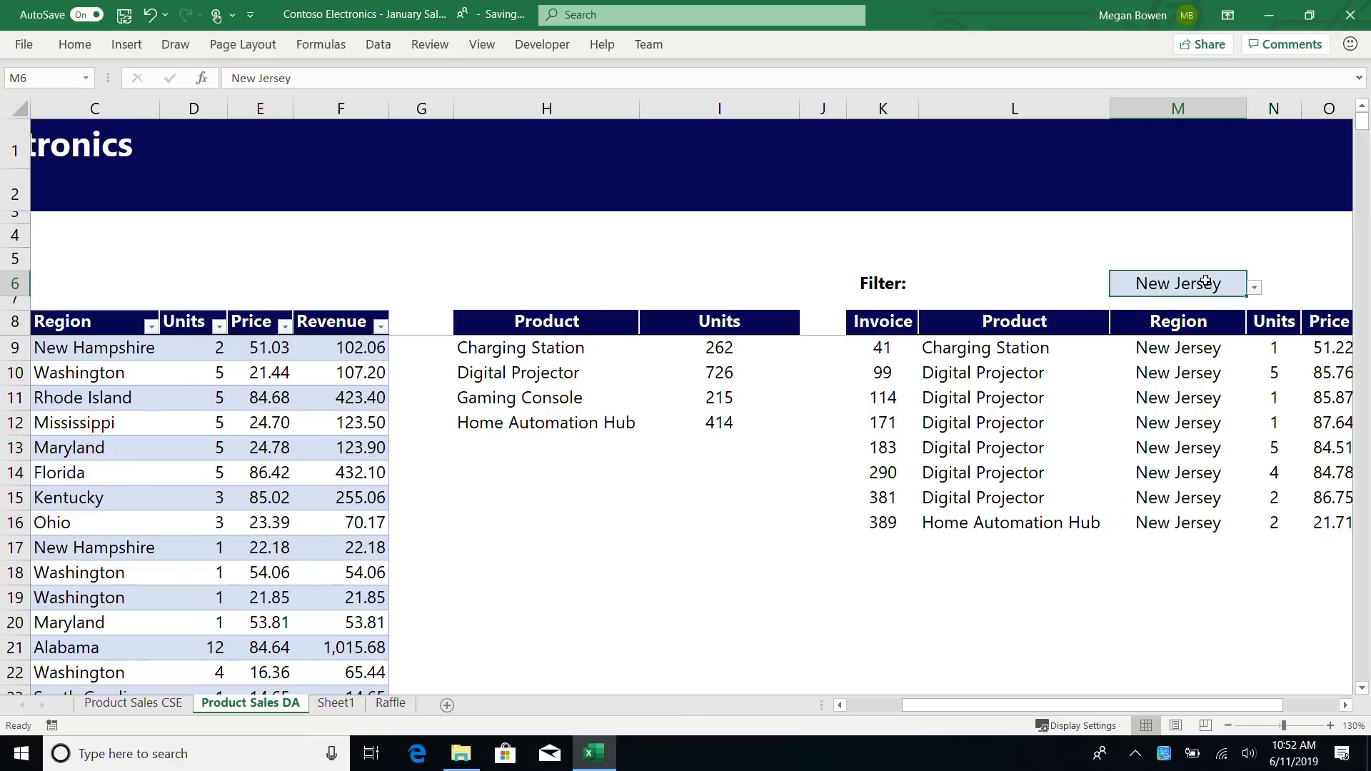
{"action": "key", "text": "ctrl+c"}
{"action": "key", "text": "Up"}
{"action": "key", "text": "ctrl+v"}
{"action": "key", "text": "Escape"}
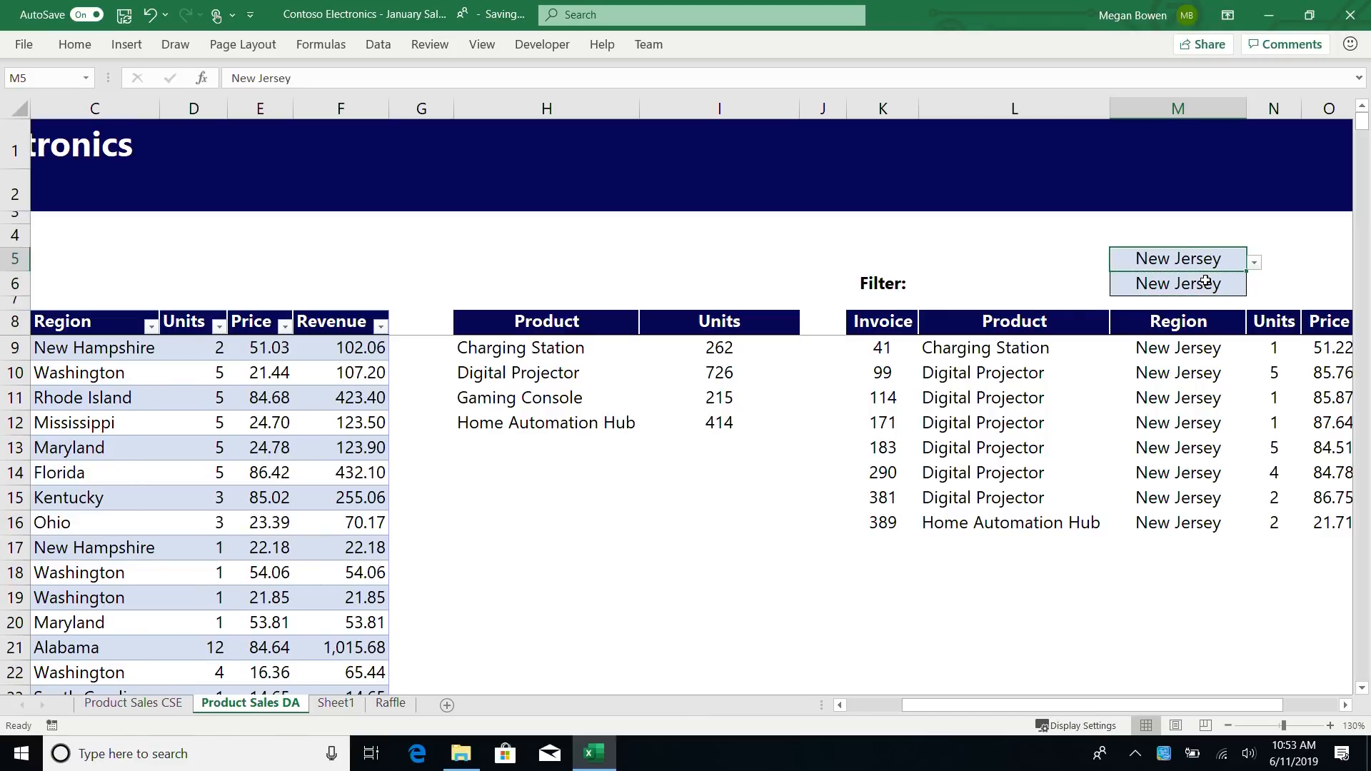
Set the second region selector in M5 to North Carolina.
{"action": "key", "text": "Down"}
{"action": "key", "text": "Down"}
{"action": "key", "text": "Down"}
{"action": "key", "text": "Down"}
{"action": "key", "text": "Left"}
{"action": "key", "text": "Right"}
{"action": "key", "text": "Up"}
{"action": "left_click", "coordinate": [1232, 256]}
{"action": "left_click", "coordinate": [1254, 263]}
{"action": "left_click", "coordinate": [1185, 325]}
Extend the K9 formula to match either region, making it =FILTER(Sales,(Sales[Region]=M6)+(Sales[Region]=M5)).
{"action": "left_click", "coordinate": [884, 344]}
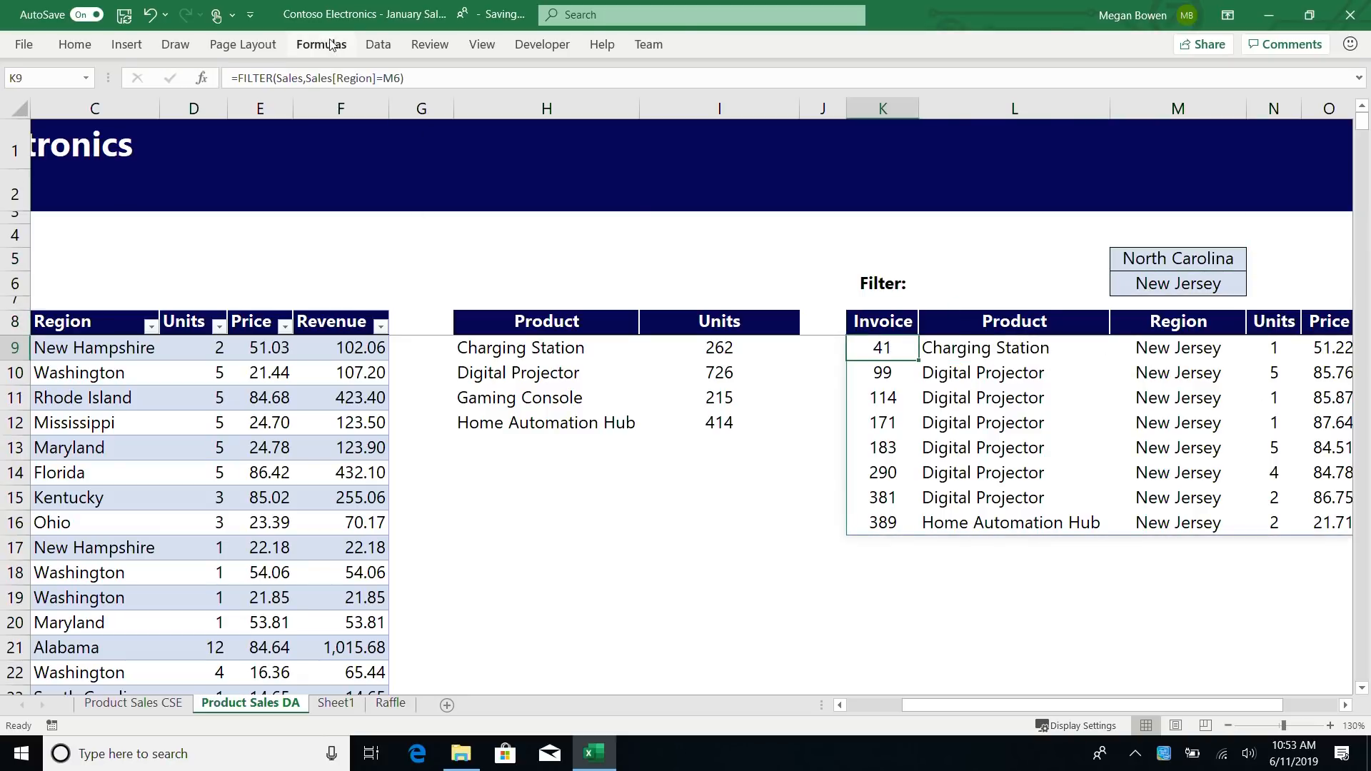
{"action": "left_click_drag", "start_coordinate": [305, 77], "coordinate": [402, 76]}
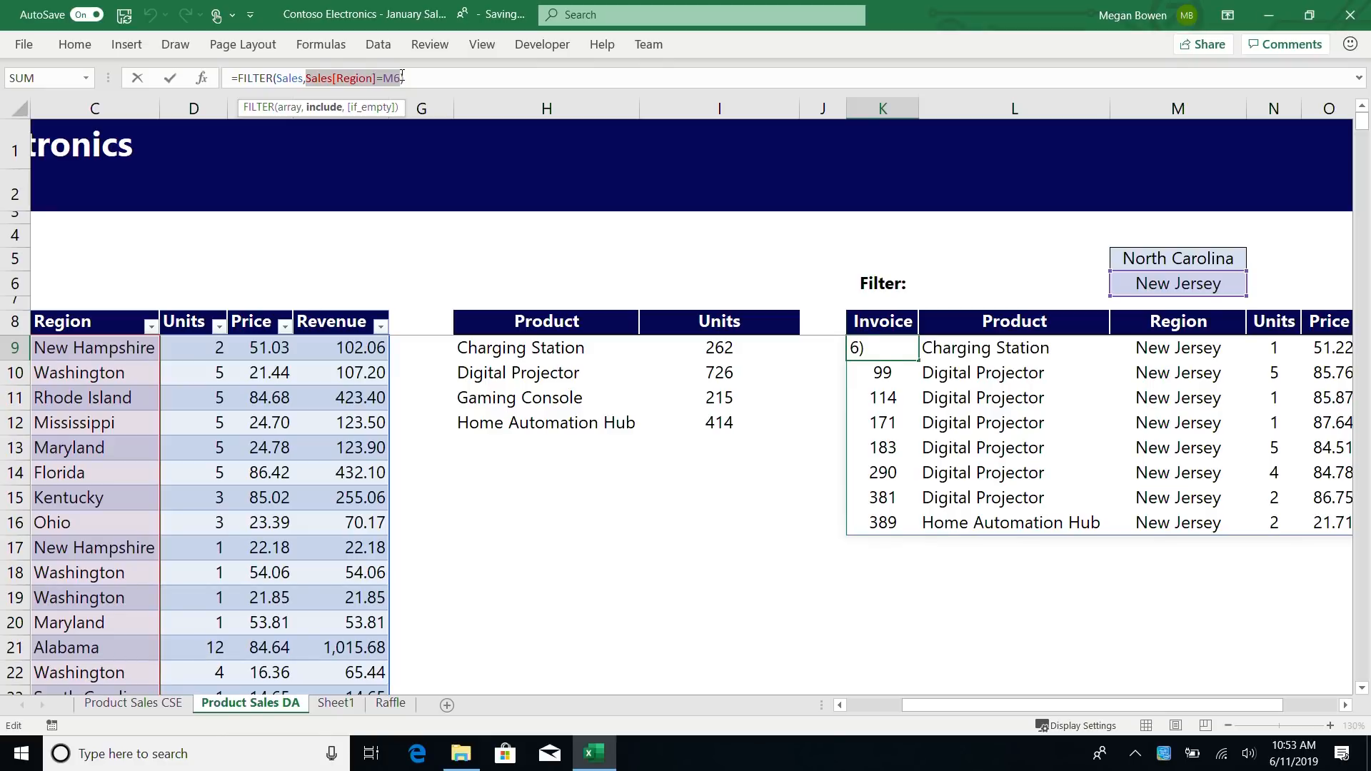
{"action": "key", "text": "Left"}
{"action": "type", "text": "("}
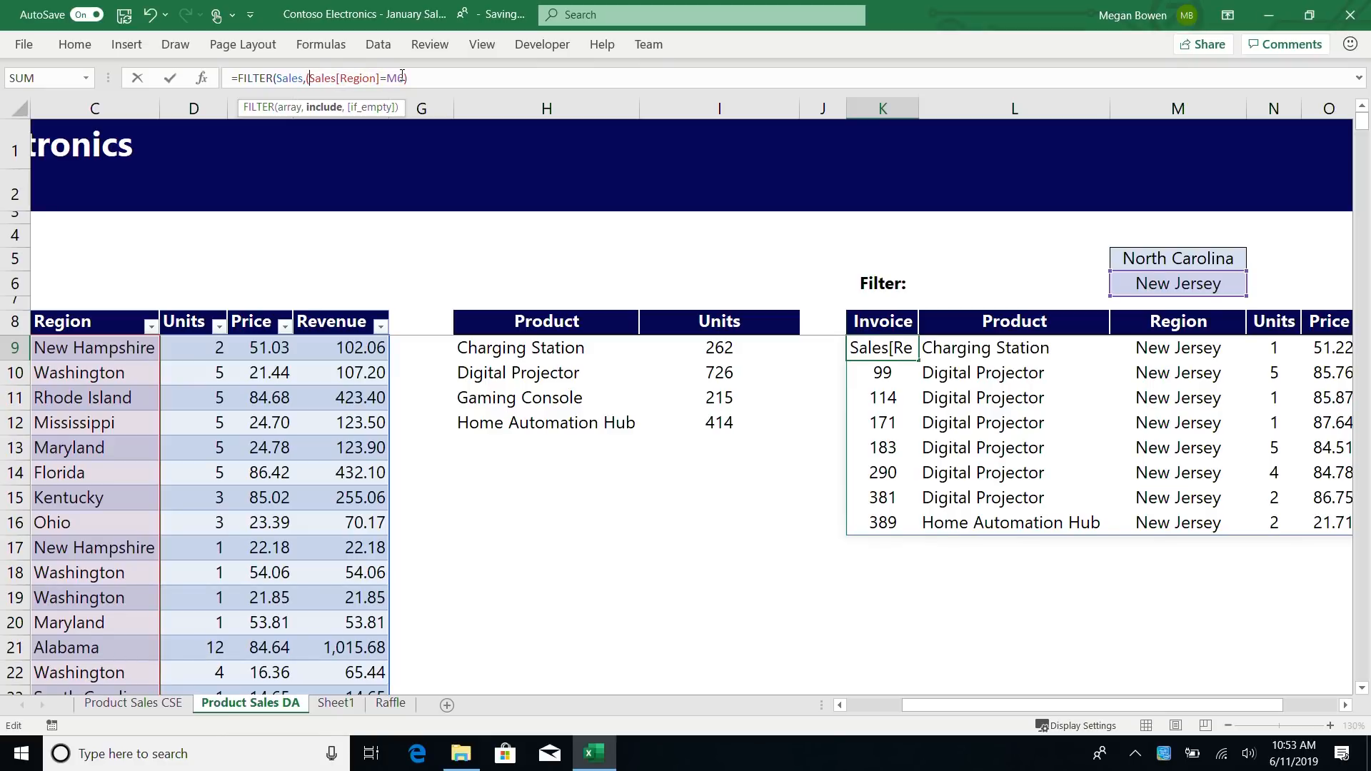
{"action": "left_click", "coordinate": [405, 78]}
{"action": "type", "text": "))"}
{"action": "key", "text": "Left"}
{"action": "type", "text": "+()"}
{"action": "key", "text": "Left"}
{"action": "left_click", "coordinate": [108, 314]}
{"action": "type", "text": "="}
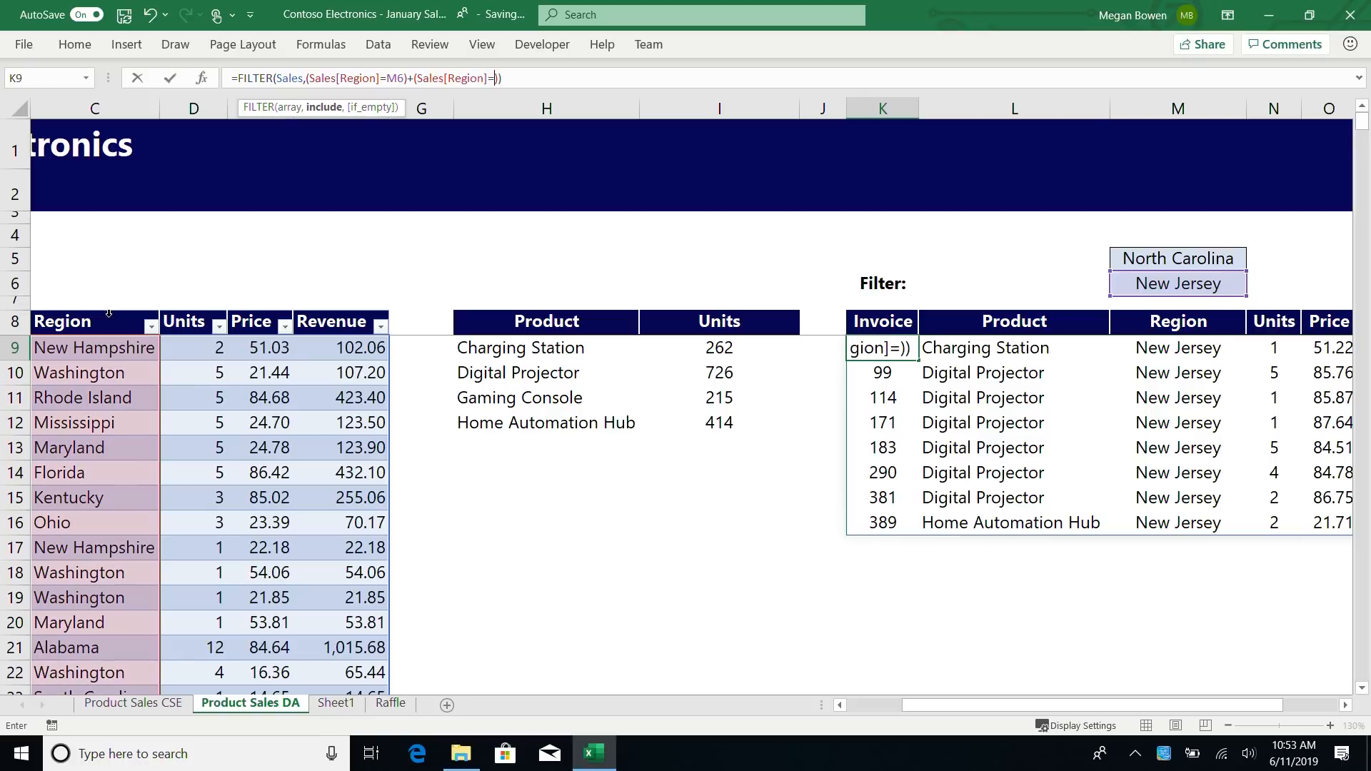
{"action": "left_click", "coordinate": [1164, 253]}
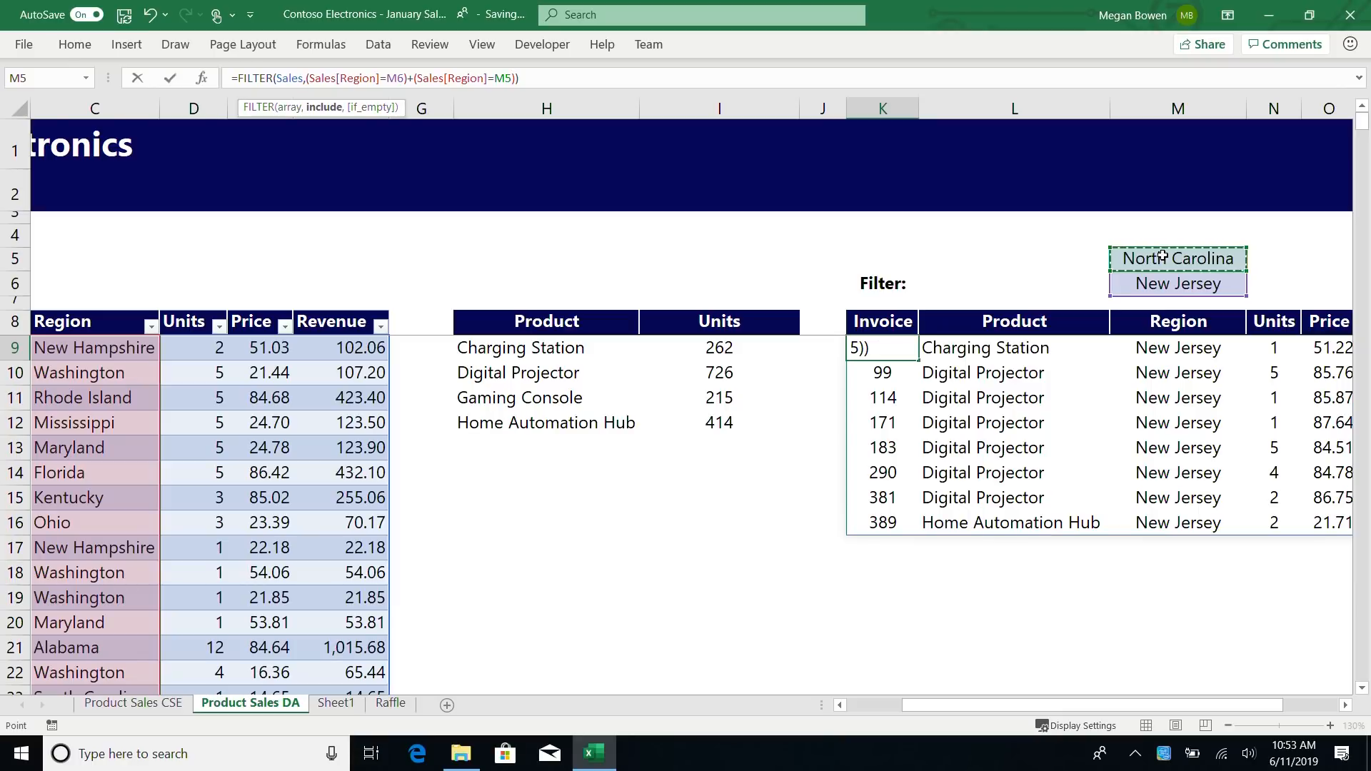
{"action": "key", "text": "Return"}
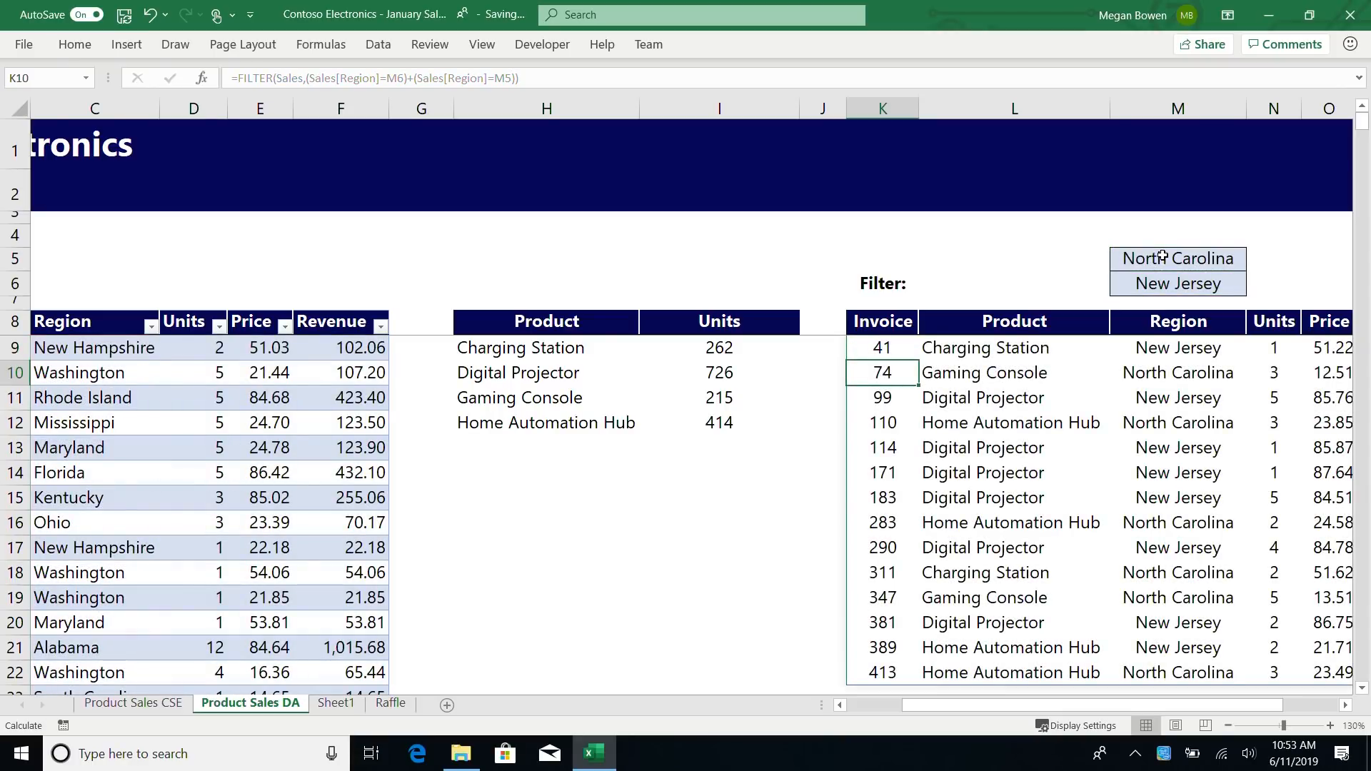
Examine the two region conditions and the plus operator joining them in the K9 formula, leaving the formula unedited.
{"action": "key", "text": "Up"}
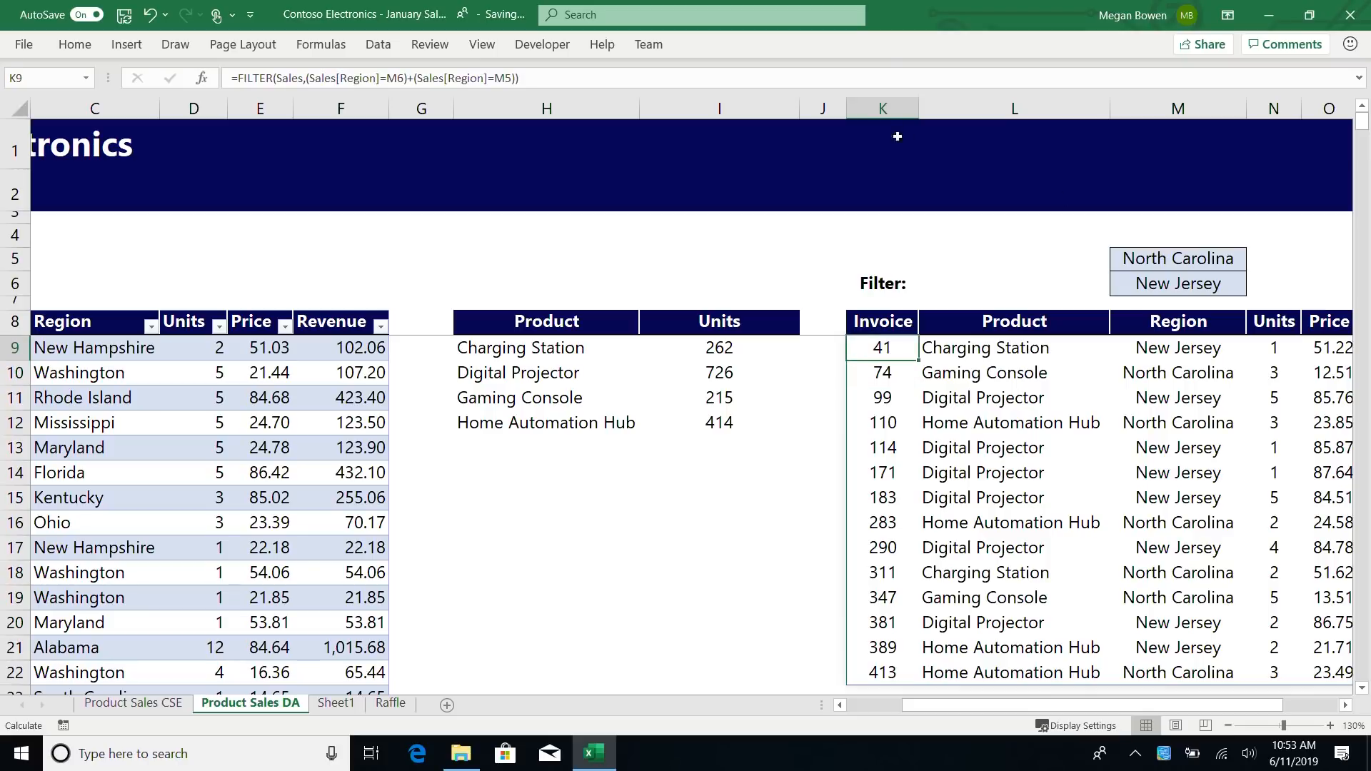
{"action": "left_click", "coordinate": [530, 77]}
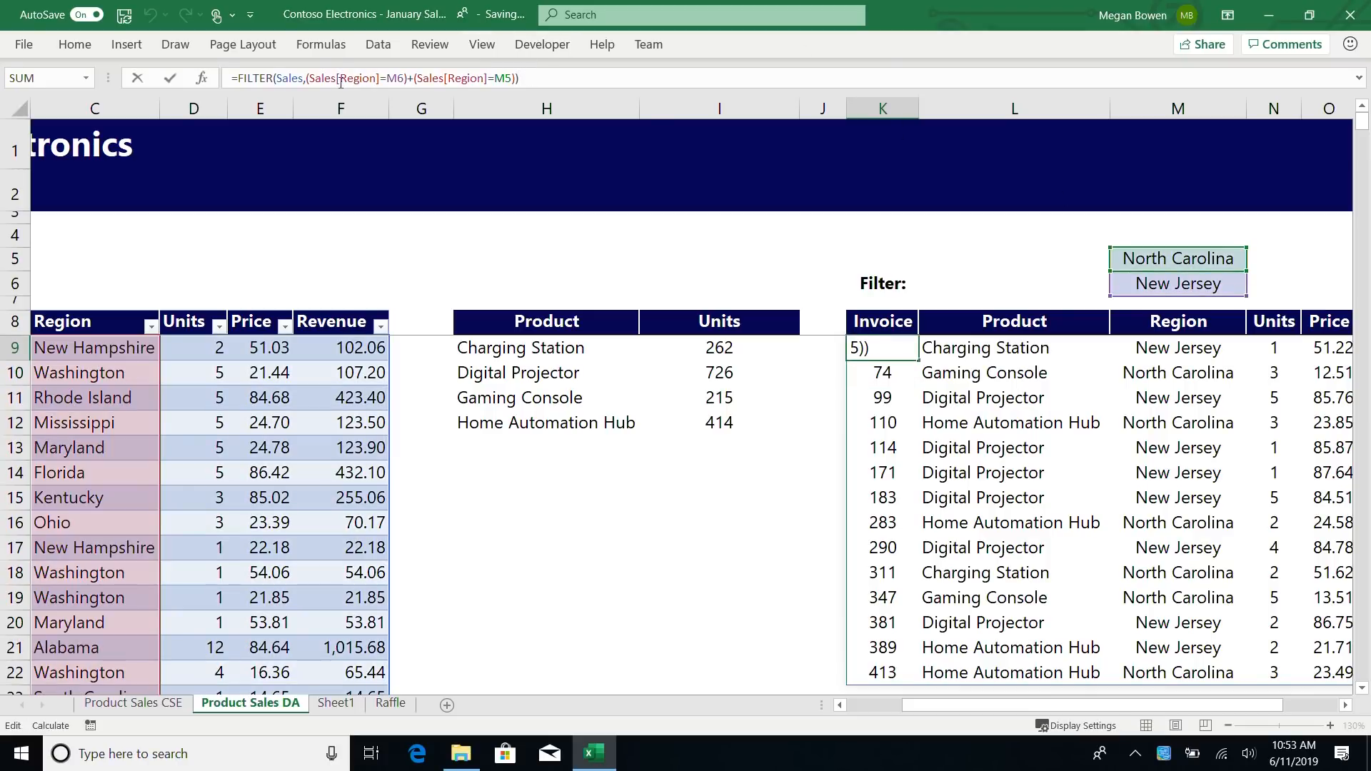
{"action": "left_click_drag", "start_coordinate": [308, 80], "coordinate": [408, 82]}
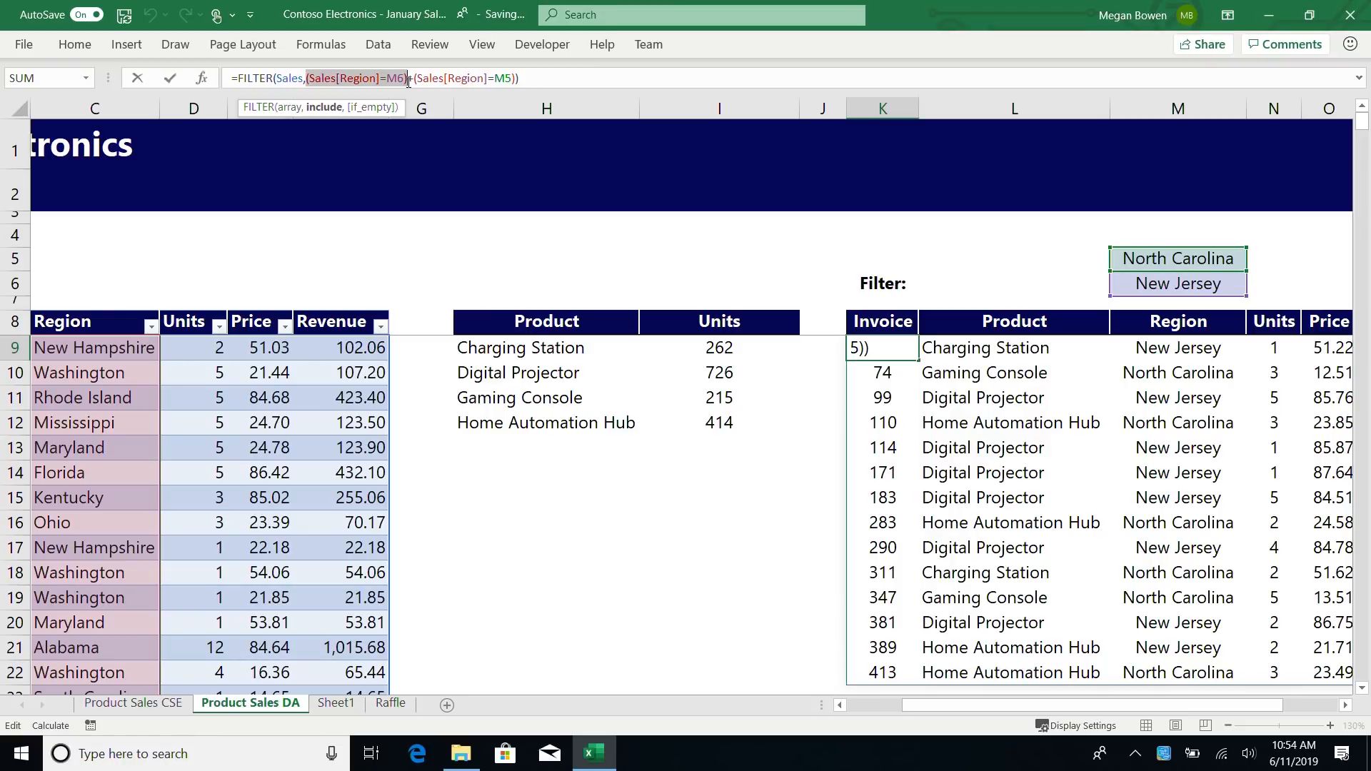
{"action": "left_click_drag", "start_coordinate": [414, 80], "coordinate": [515, 86]}
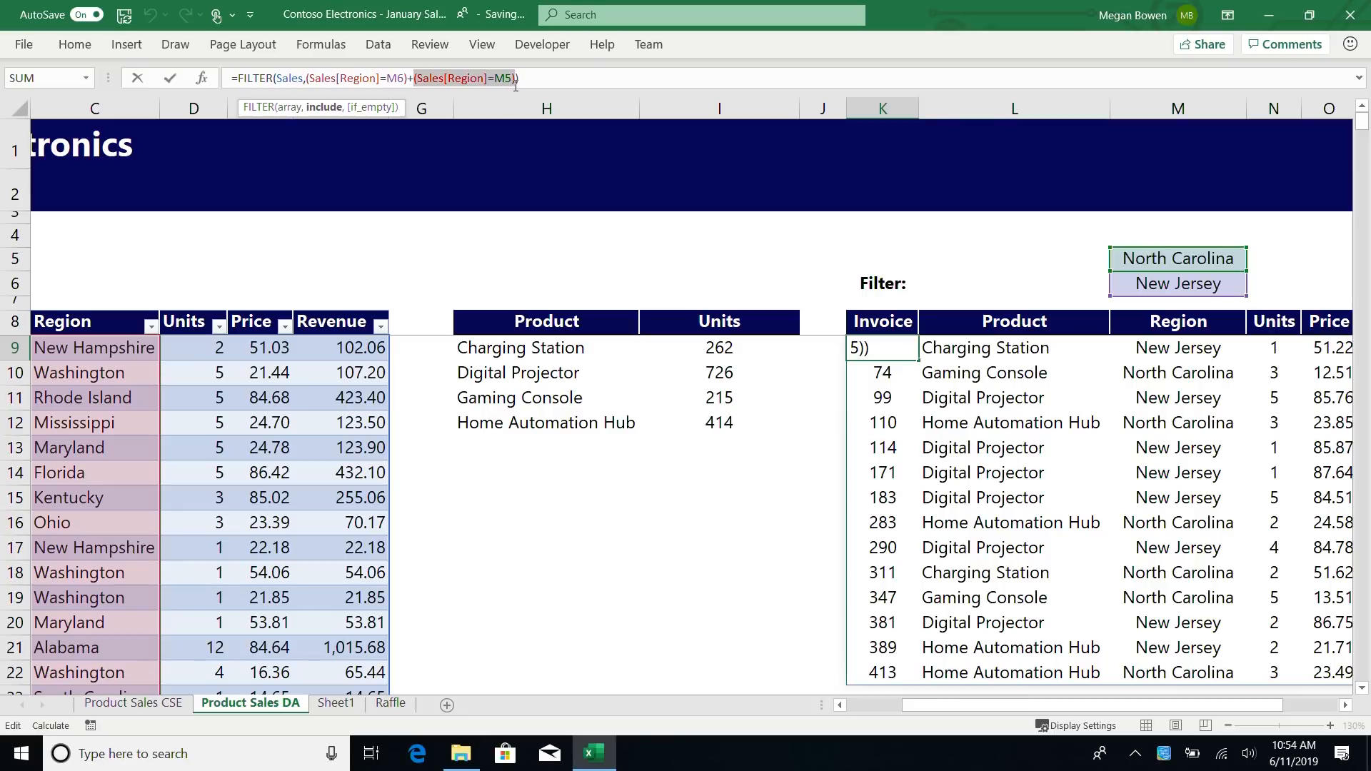
{"action": "left_click_drag", "start_coordinate": [408, 80], "coordinate": [414, 82]}
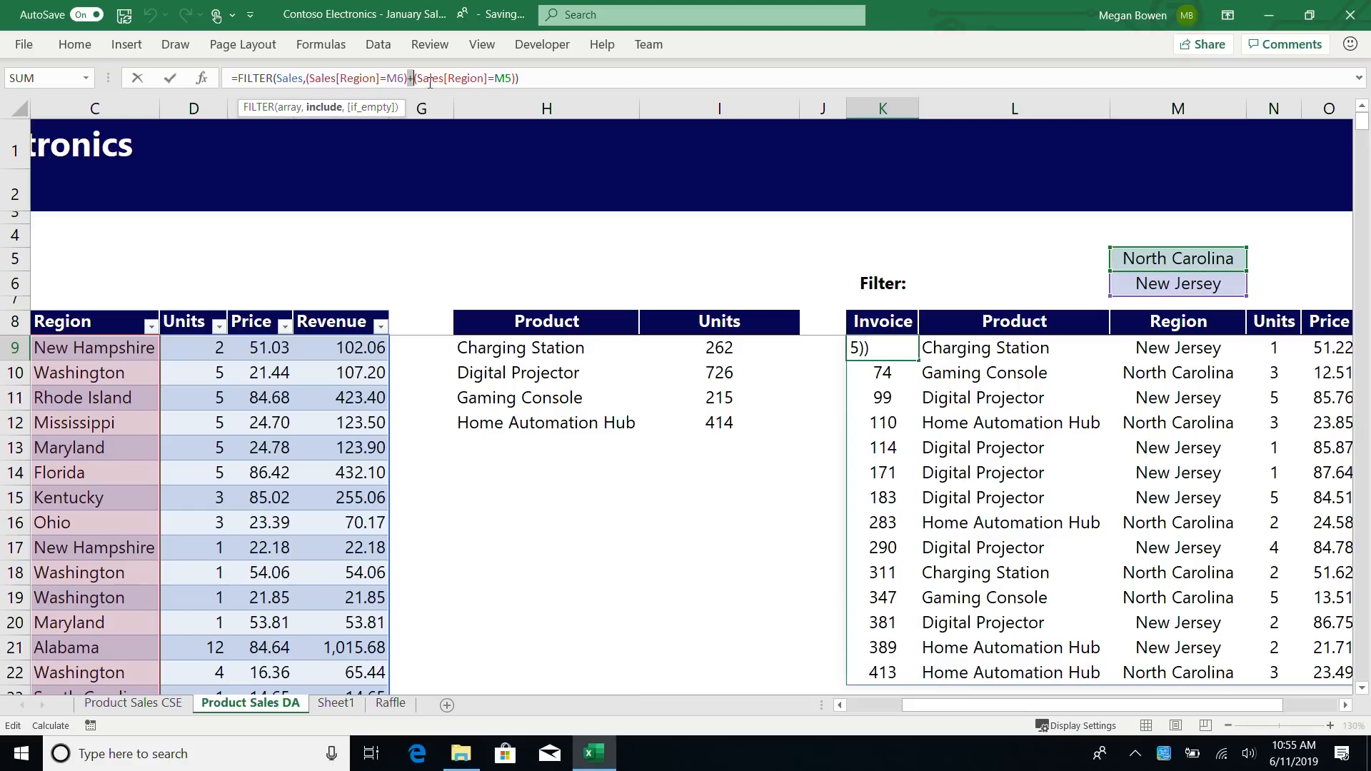
{"action": "key", "text": "Escape"}
Remove the plus operator and the (Sales[Region]=M5) condition from the FILTER formula in K9.
{"action": "key", "text": "Right"}
{"action": "key", "text": "Right"}
{"action": "key", "text": "Right"}
{"action": "key", "text": "Right"}
{"action": "key", "text": "Right"}
{"action": "key", "text": "Right"}
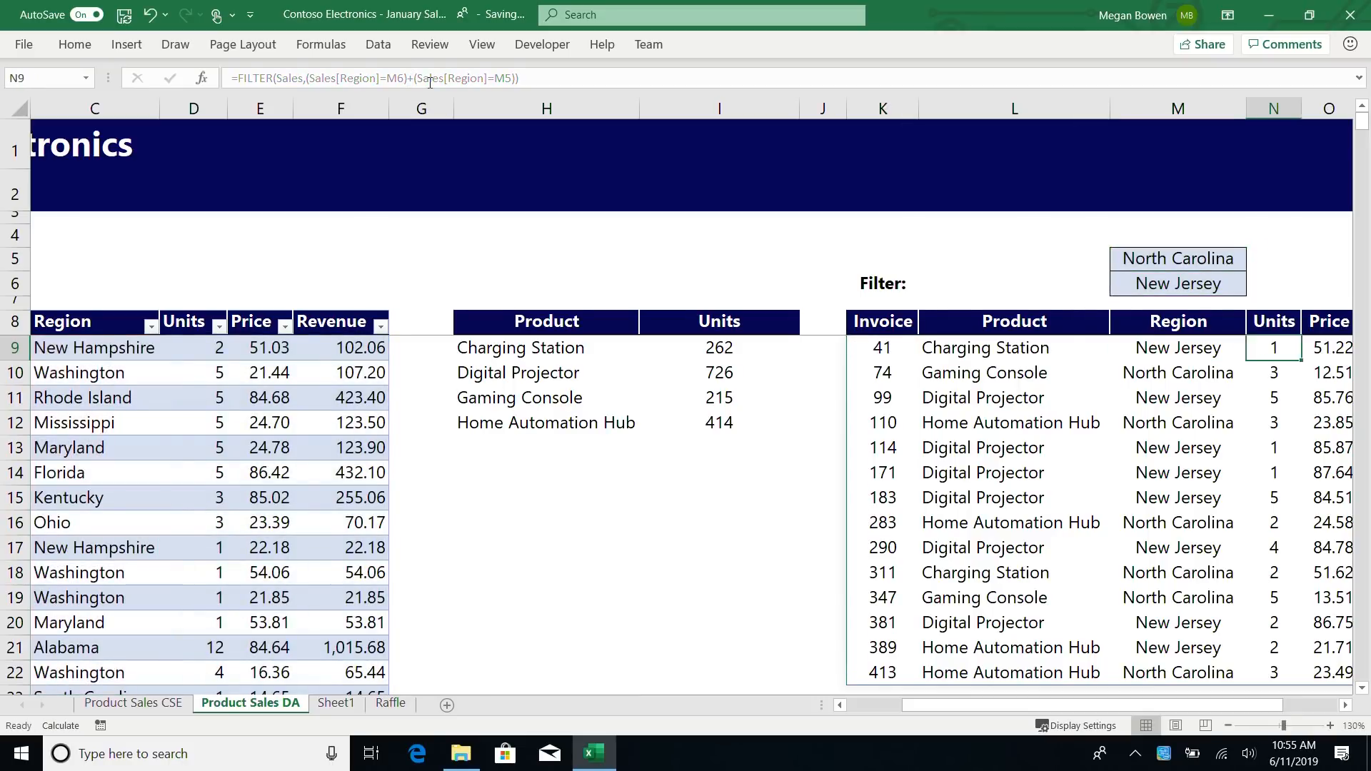
{"action": "key", "text": "Left"}
{"action": "key", "text": "Left"}
{"action": "key", "text": "Left"}
{"action": "key", "text": "Left"}
{"action": "key", "text": "Left"}
{"action": "key", "text": "Left"}
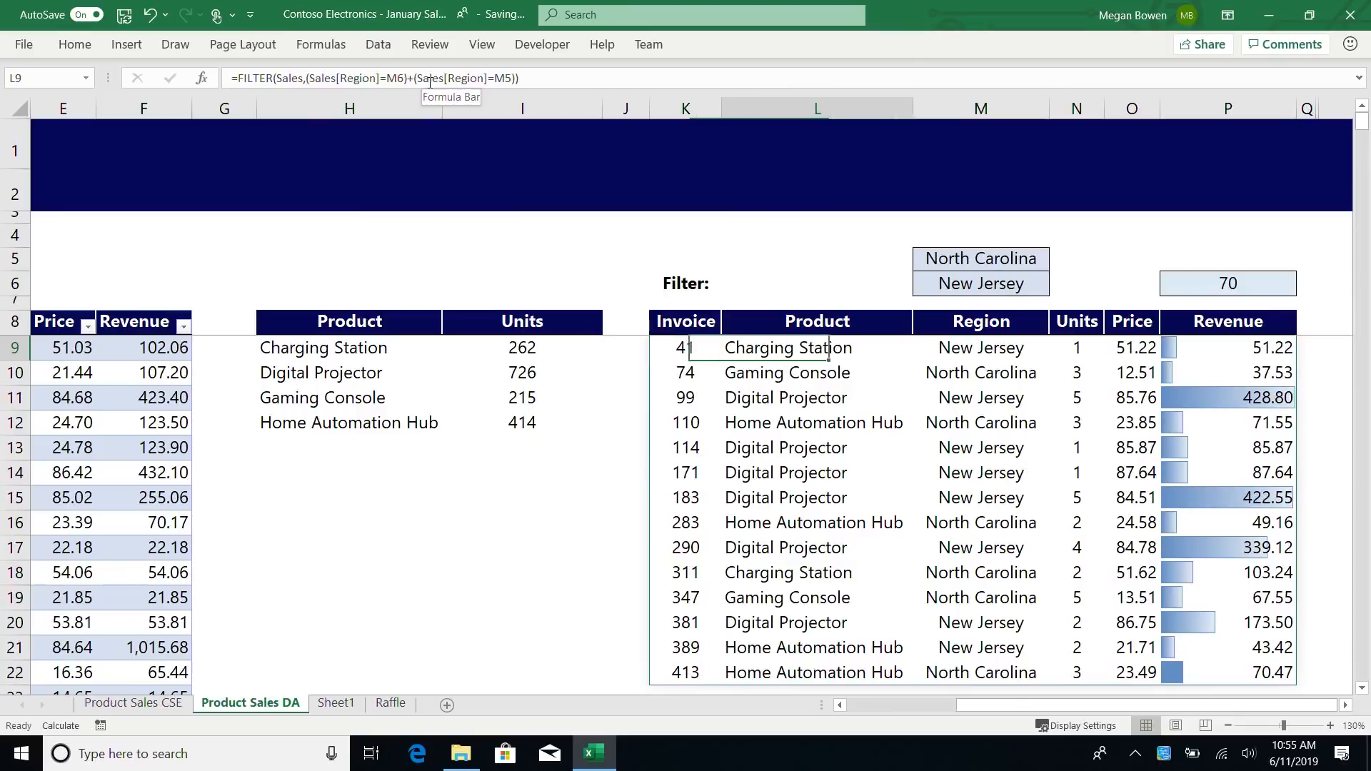
{"action": "key", "text": "F2"}
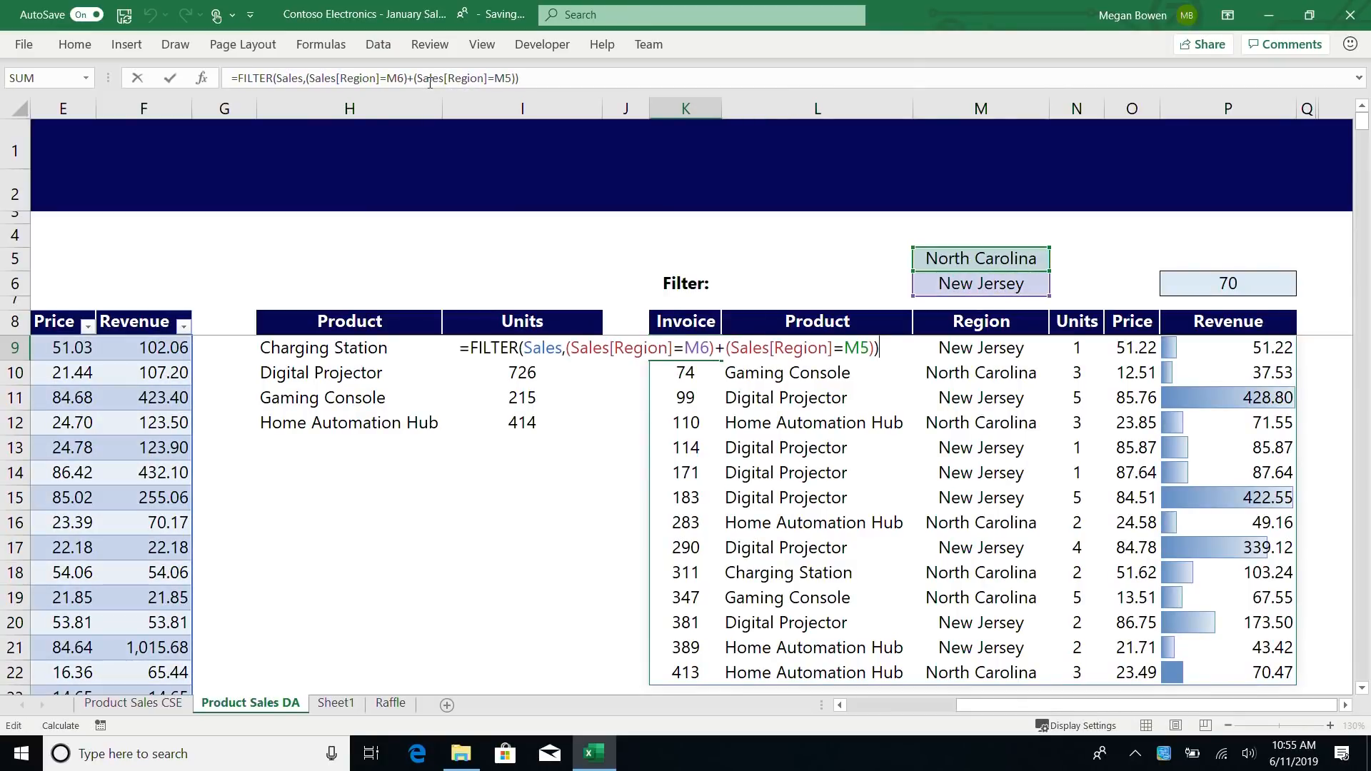
{"action": "left_click_drag", "start_coordinate": [723, 349], "coordinate": [878, 349]}
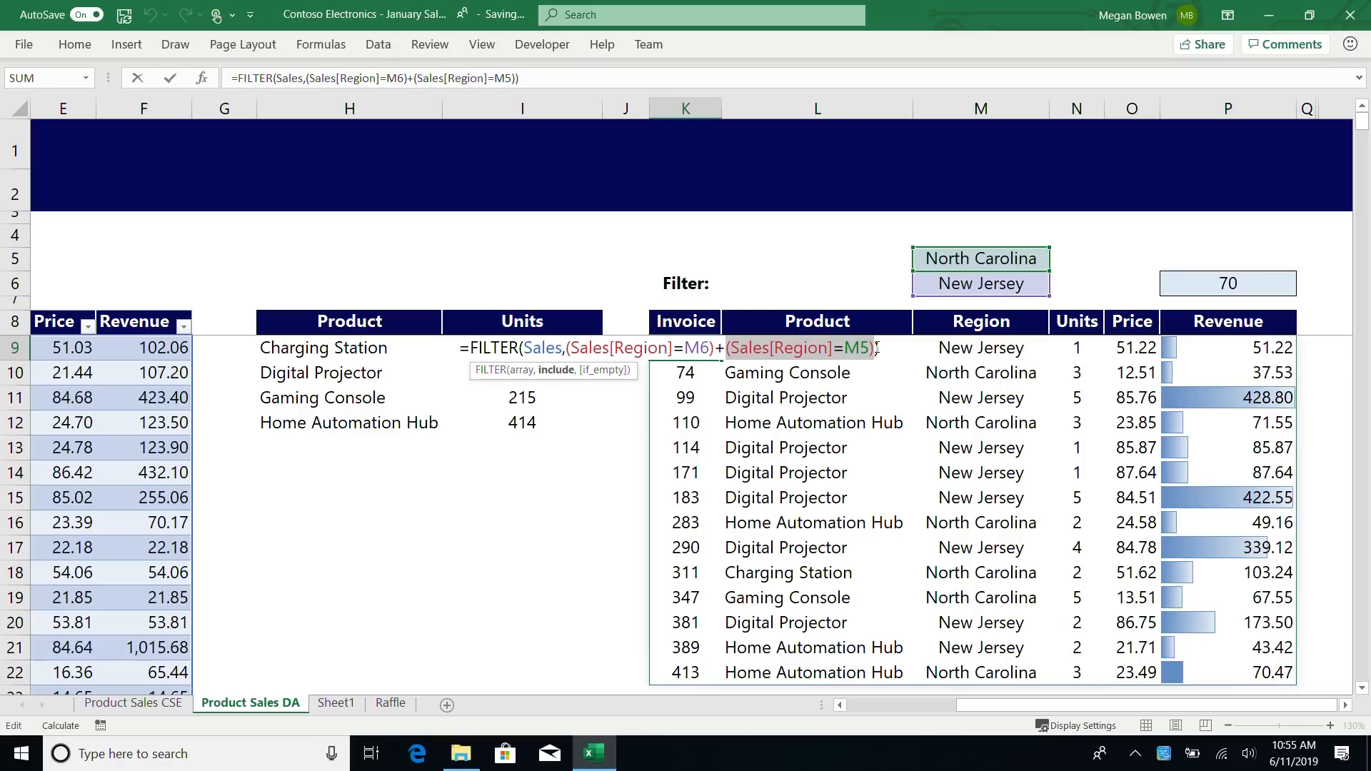
{"action": "key", "text": "BackSpace"}
{"action": "key", "text": "BackSpace"}
Add a revenue condition to the K9 formula, making it =FILTER(Sales,(Sales[Region]=M6)*(Sales[Revenue]>P6)).
{"action": "type", "text": "*"}
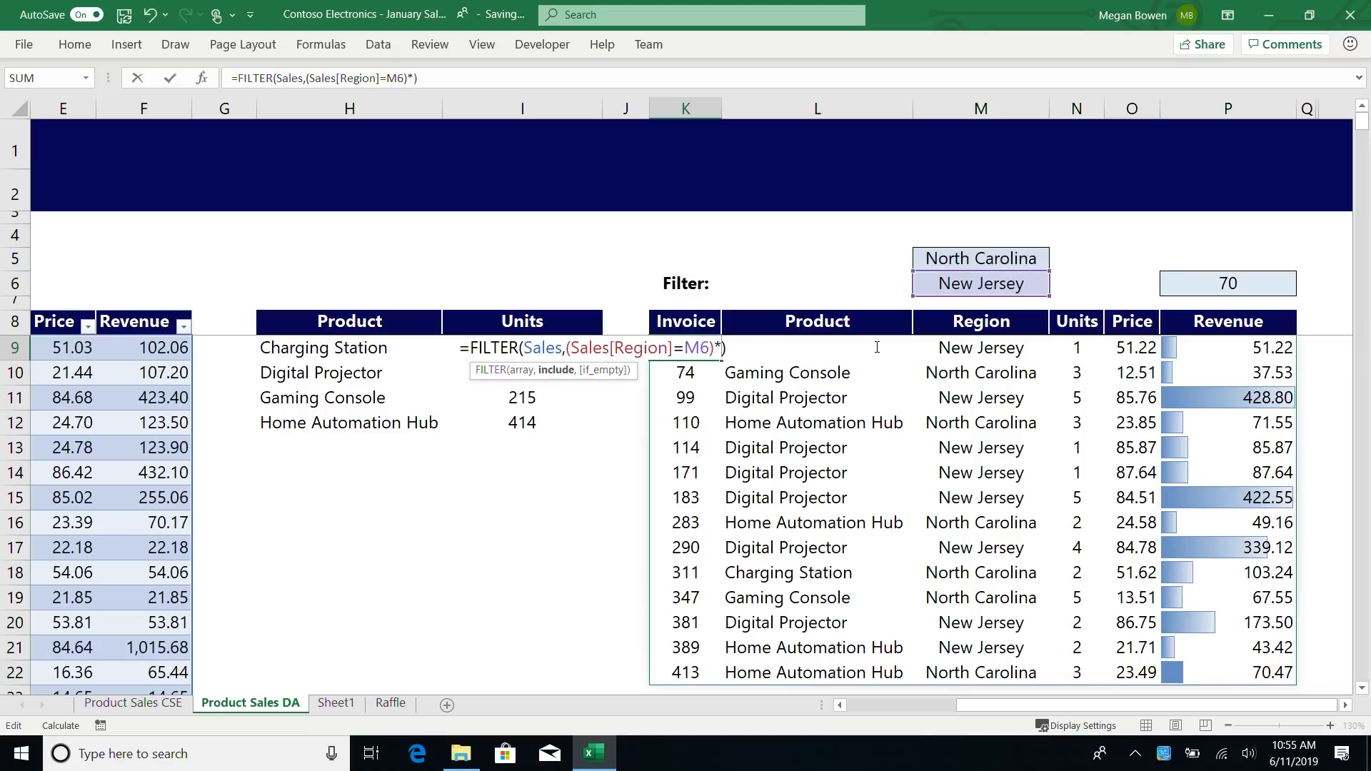
{"action": "type", "text": "()"}
{"action": "left_click", "coordinate": [144, 310]}
{"action": "left_click", "coordinate": [144, 310]}
{"action": "type", "text": ">"}
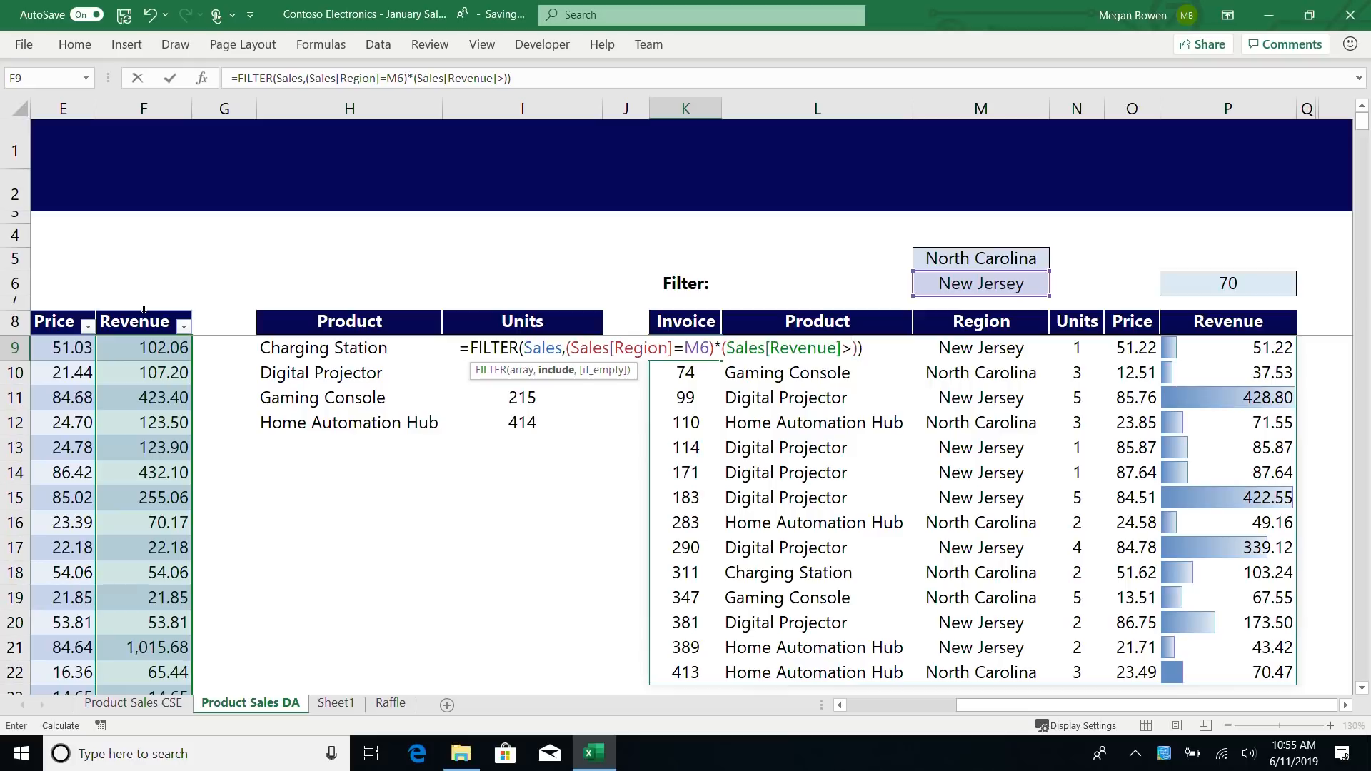
{"action": "left_click", "coordinate": [1214, 283]}
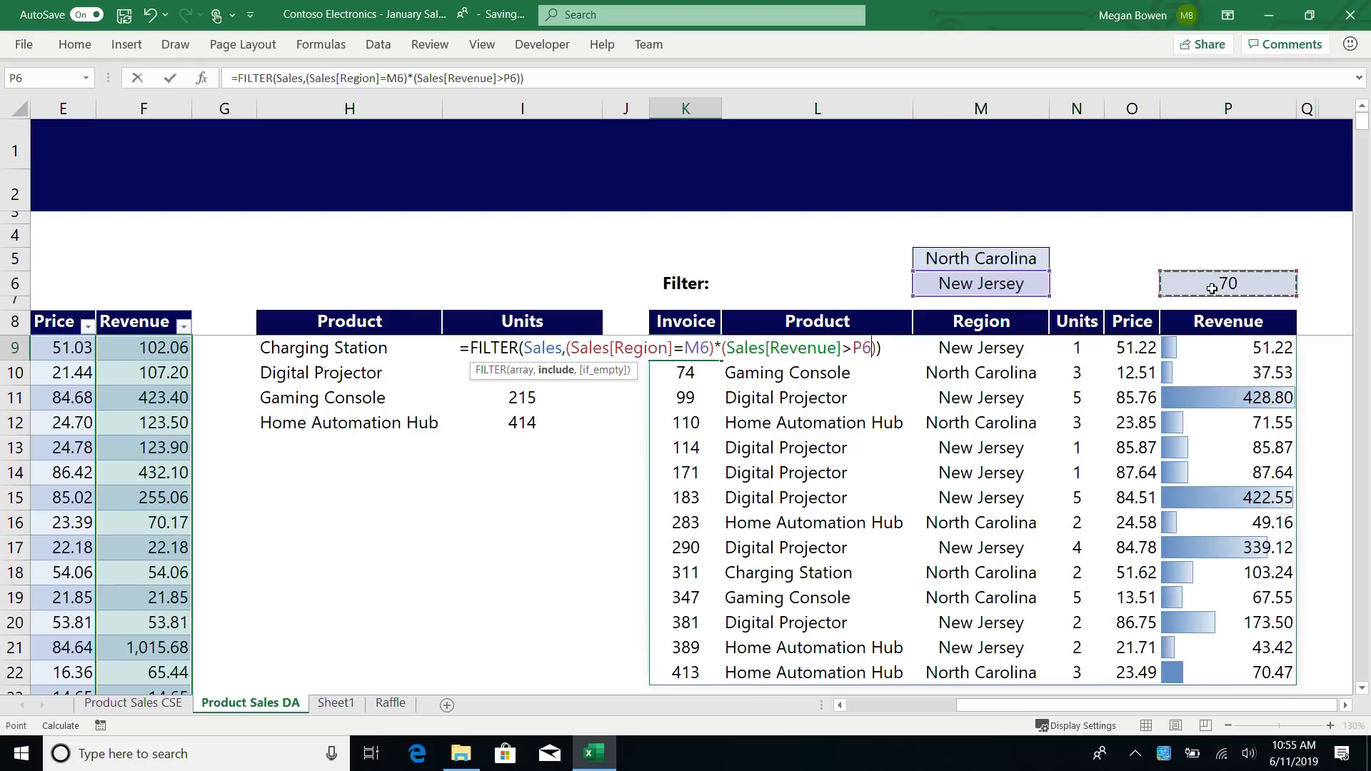
{"action": "key", "text": "Return"}
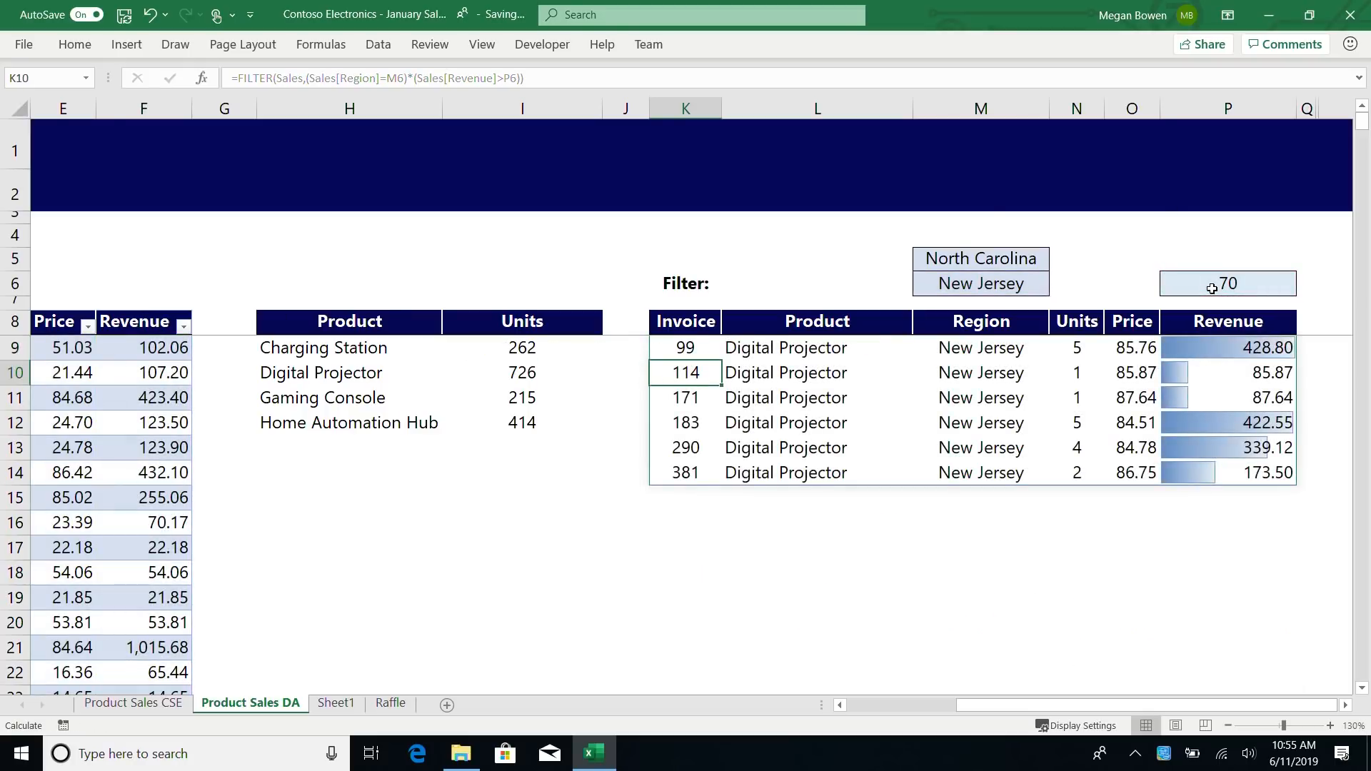
{"action": "key", "text": "Up"}
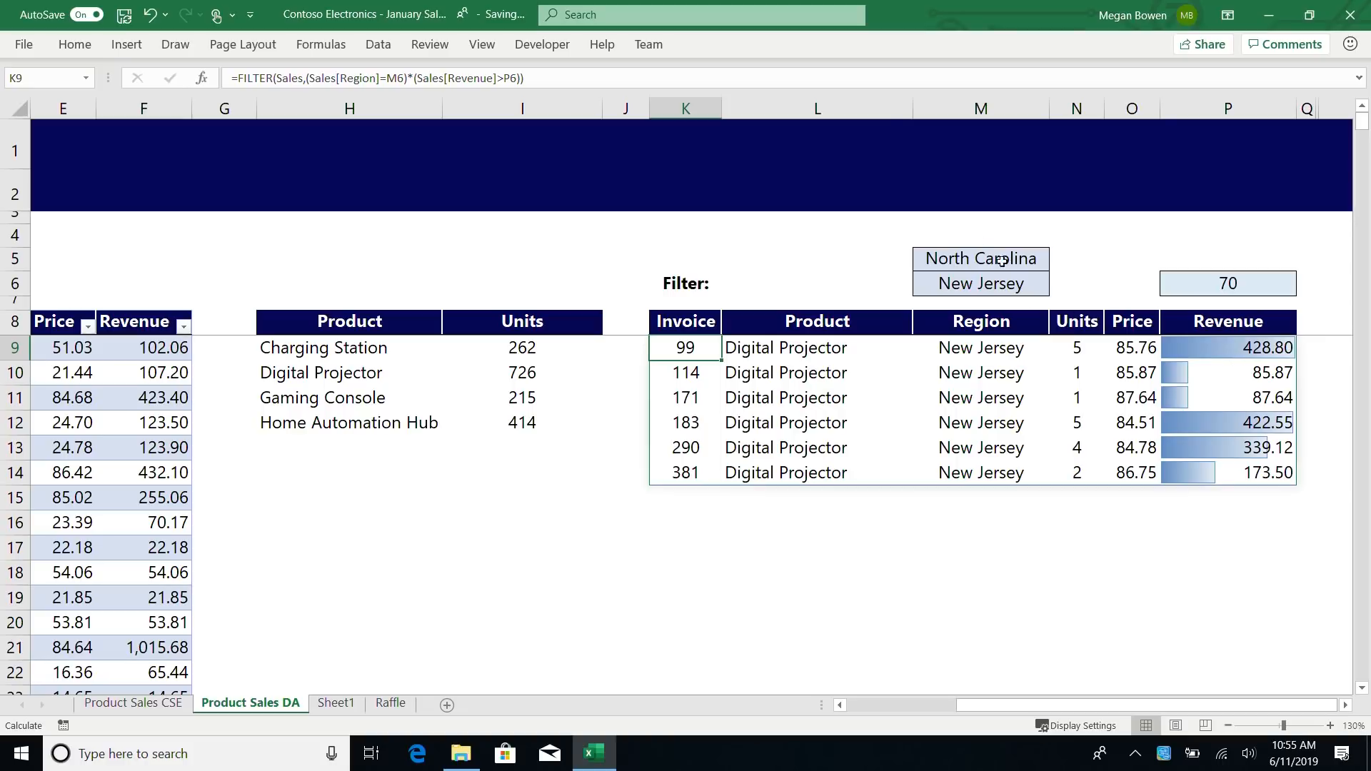
Clear the second region selector in M5, including its cell formatting.
{"action": "left_click", "coordinate": [953, 238]}
{"action": "key", "text": "shift+Down"}
{"action": "key", "text": "Delete"}
{"action": "key", "text": "Down"}
{"action": "key", "text": "Down"}
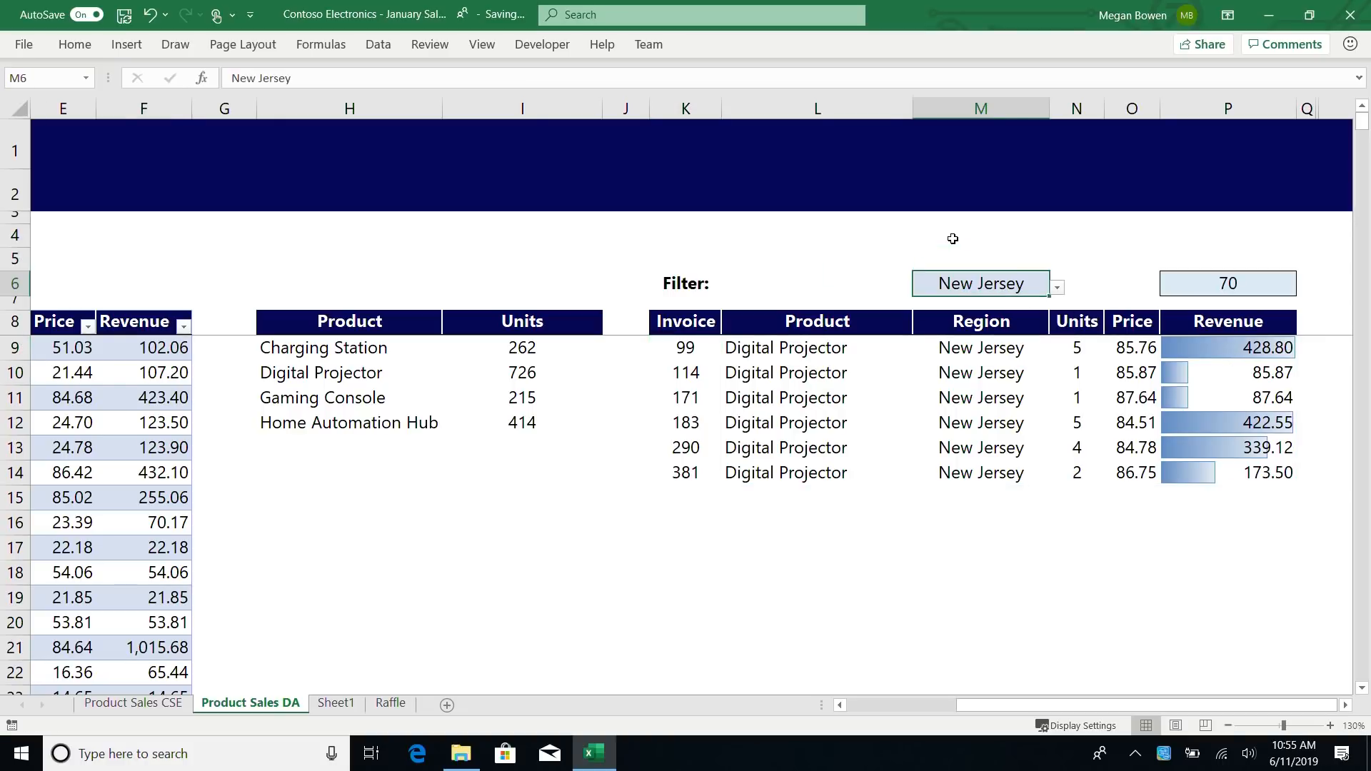
Set the revenue threshold in P6 to 100.
{"action": "key", "text": "Right"}
{"action": "key", "text": "Right"}
{"action": "key", "text": "Right"}
{"action": "type", "text": "100"}
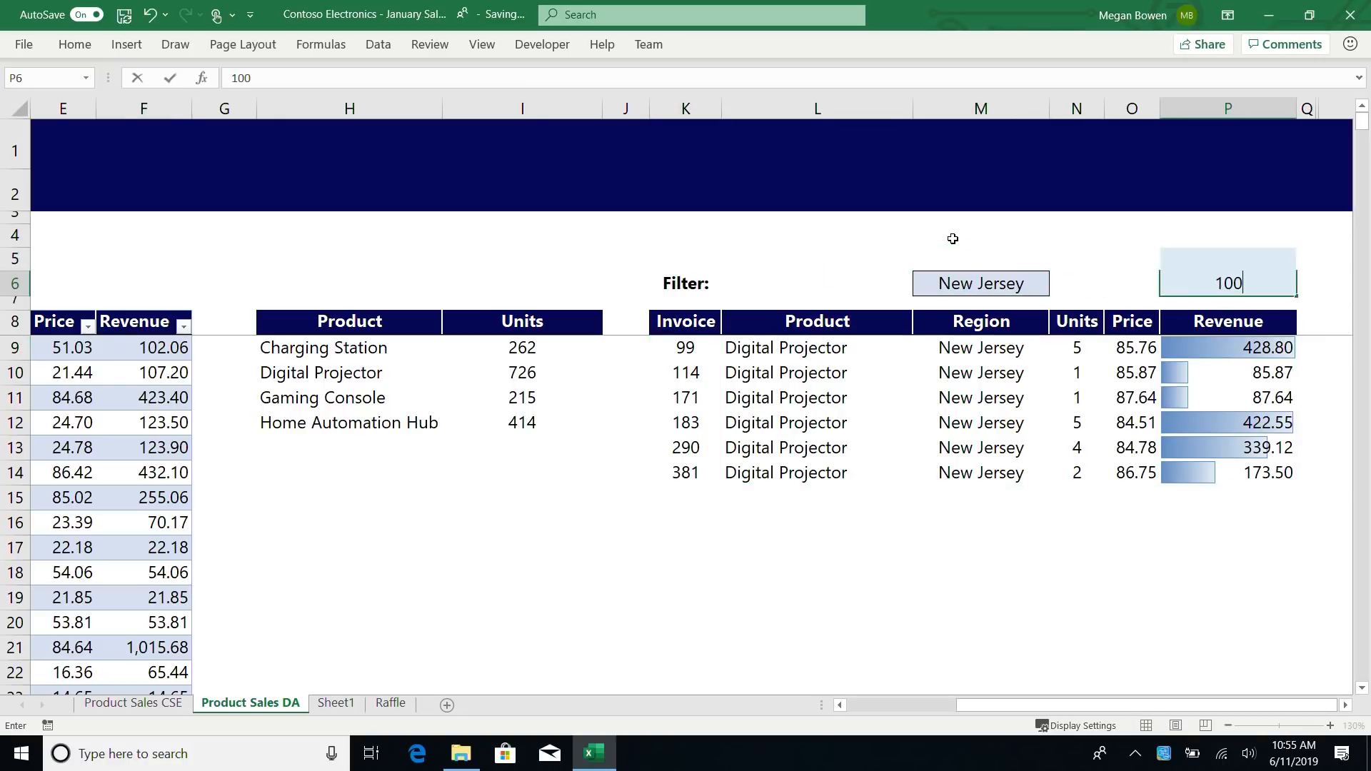
{"action": "key", "text": "Return"}
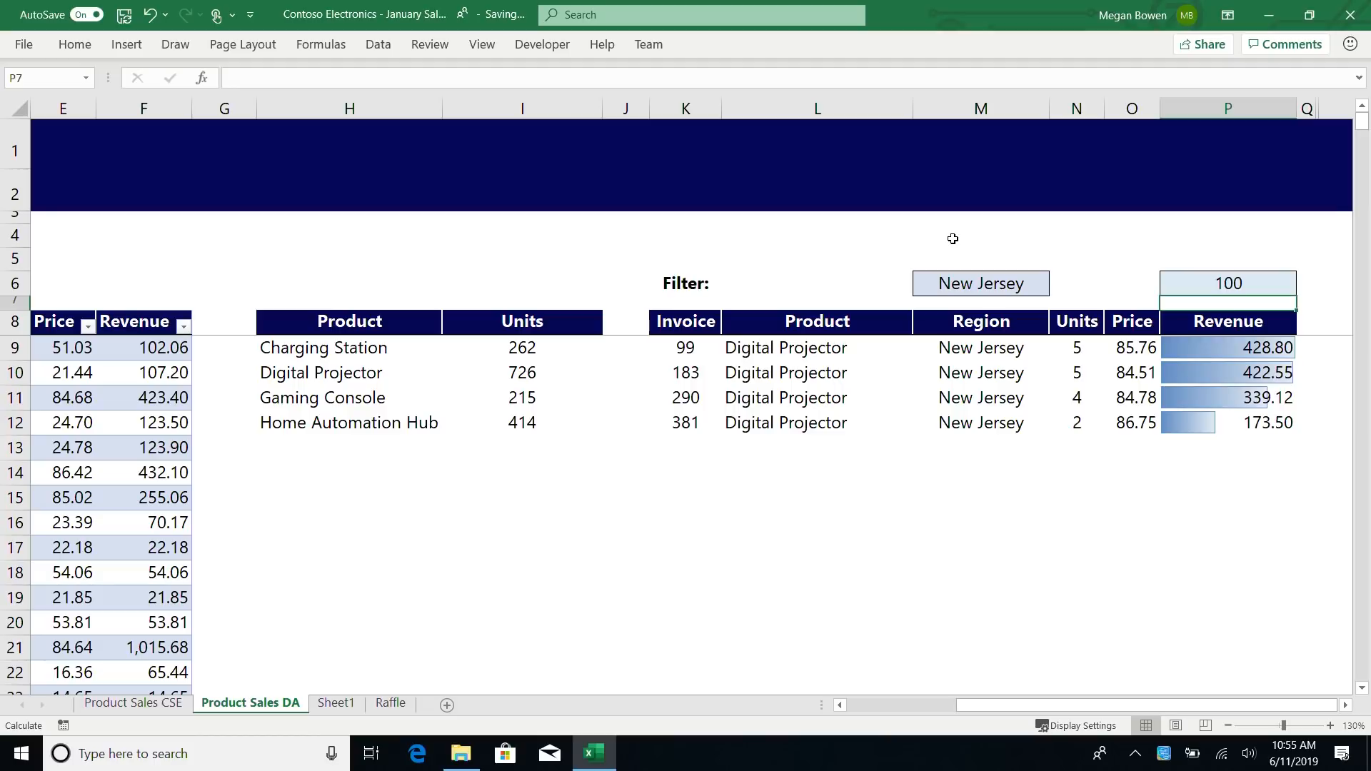
{"action": "key", "text": "Up"}
{"action": "key", "text": "Left"}
{"action": "key", "text": "Left"}
{"action": "key", "text": "Left"}
{"action": "key", "text": "Left"}
{"action": "key", "text": "Left"}
{"action": "key", "text": "Left"}
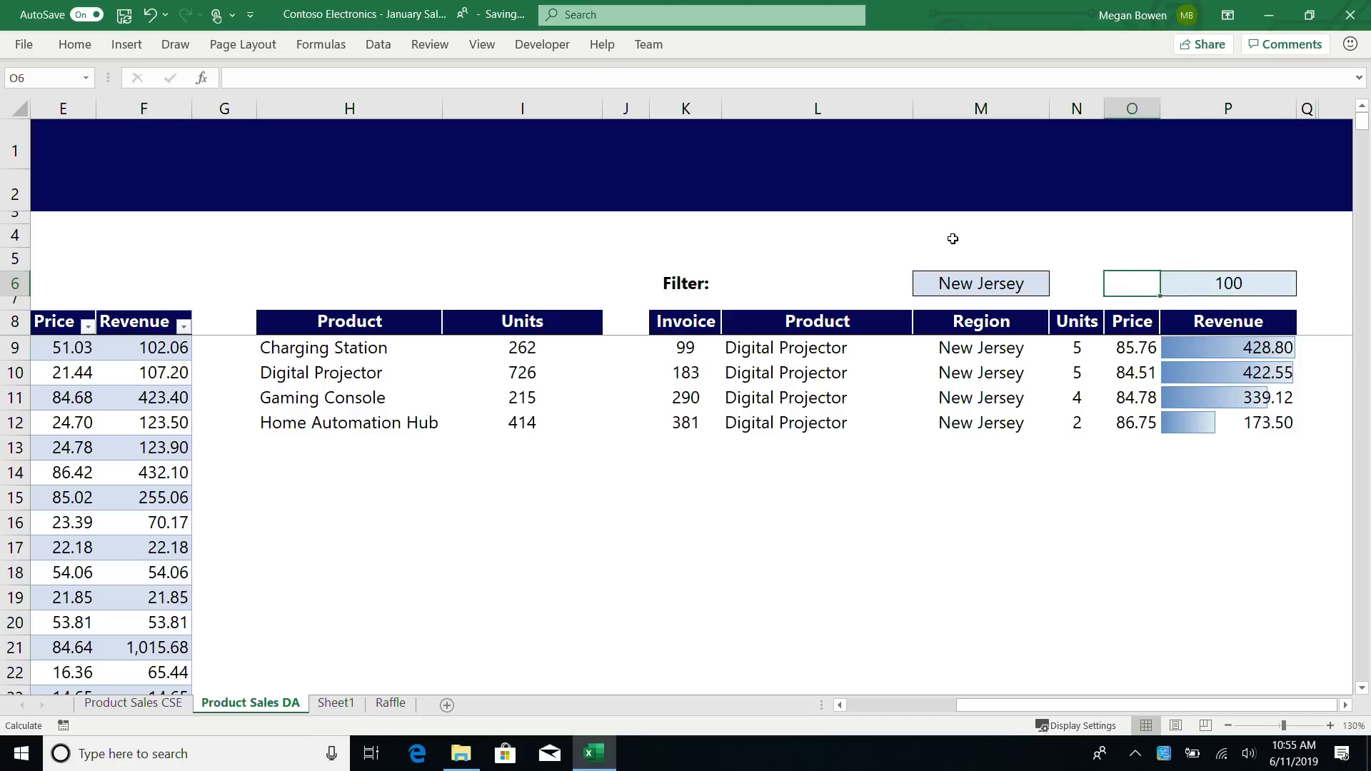